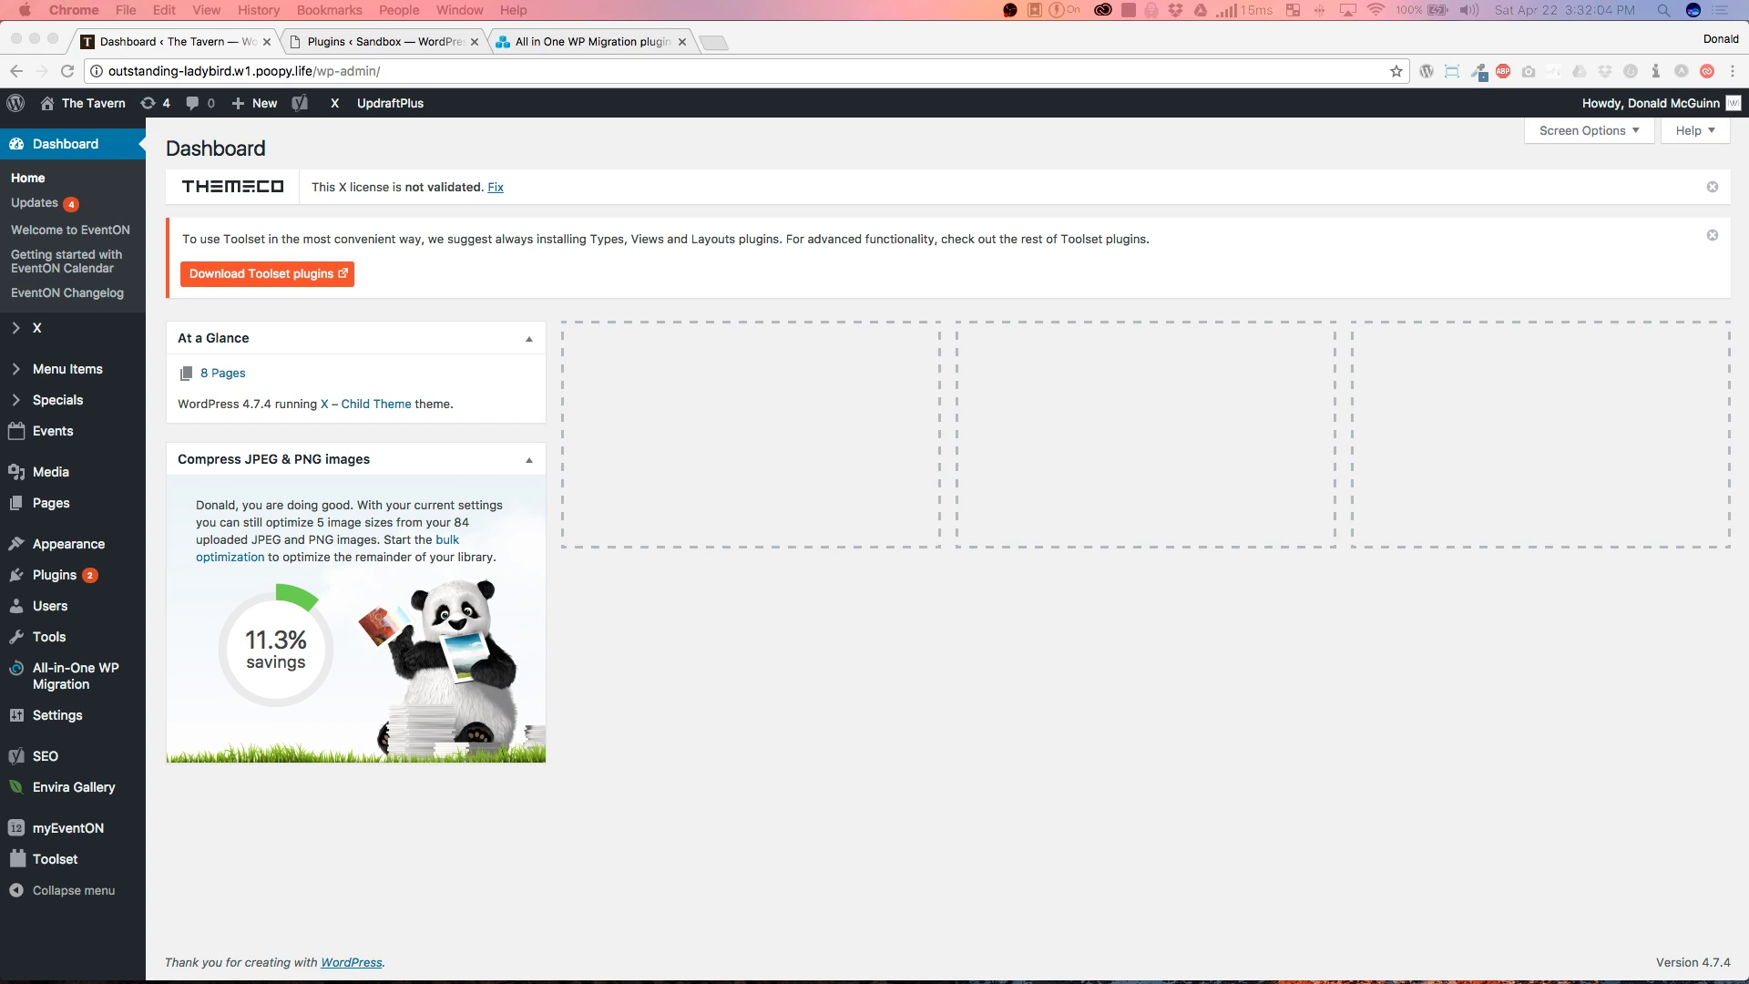
- Go from The Tavern's Installed Plugins list to the Add Plugins page
{"action": "left_click", "coordinate": [572, 169]}
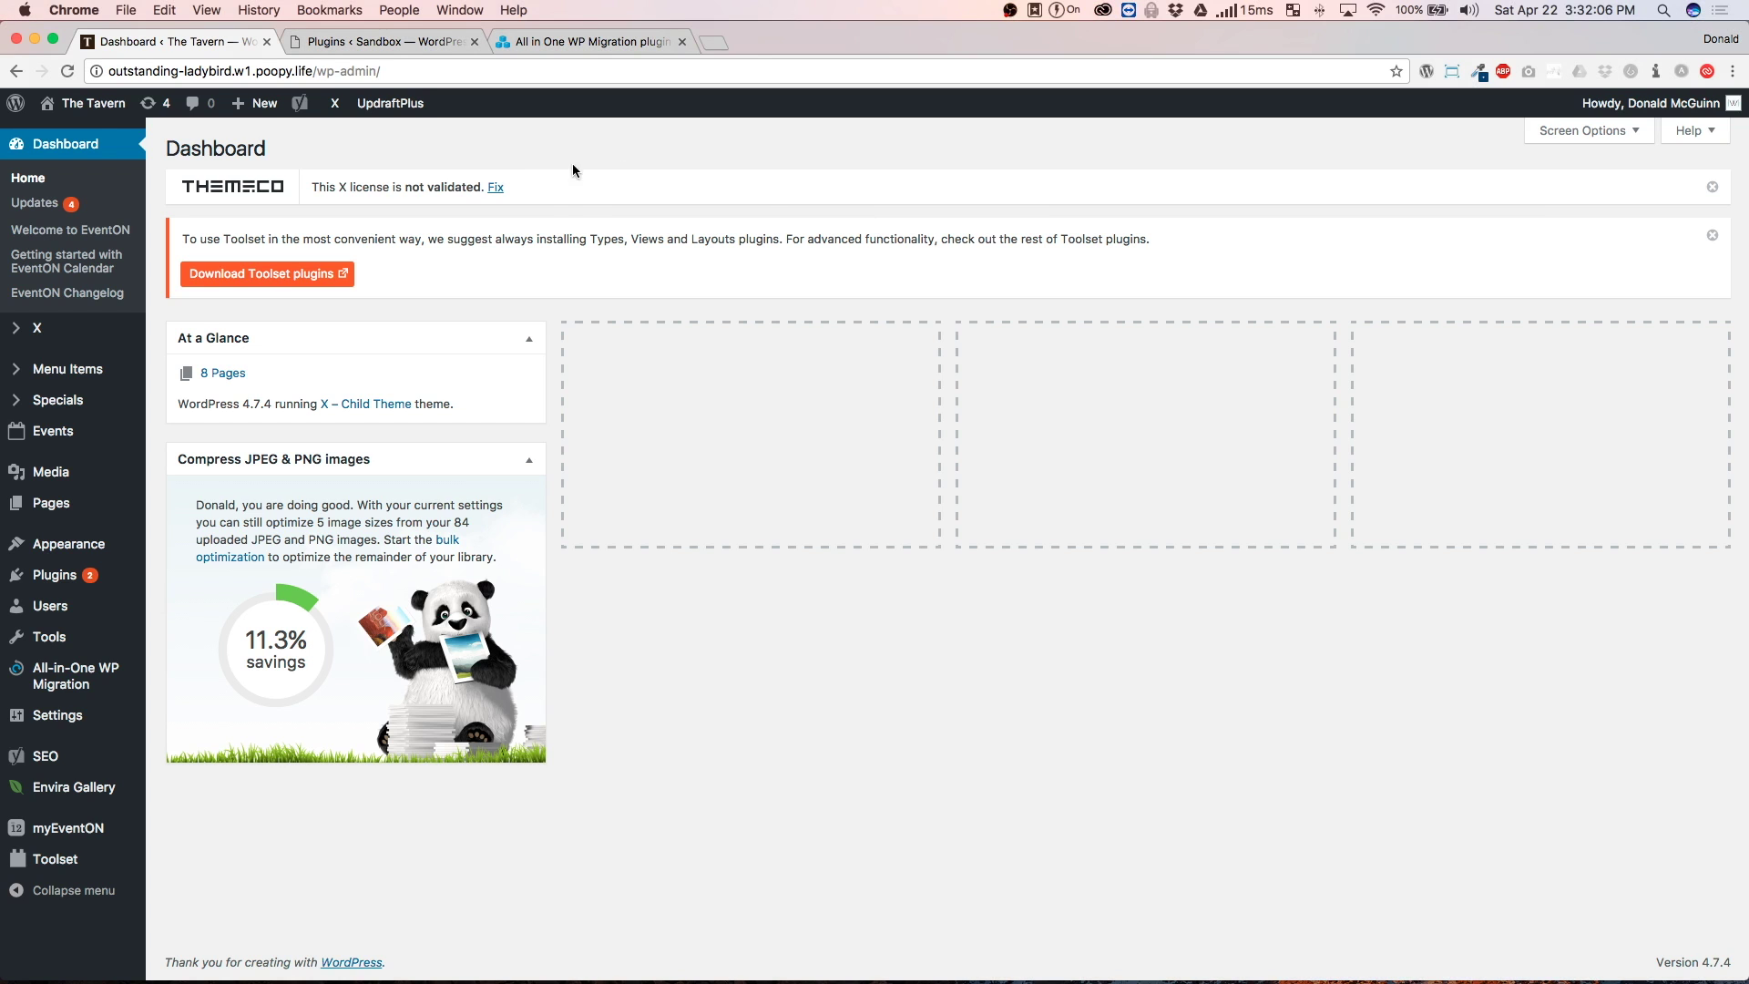
{"action": "mouse_move", "coordinate": [61, 578]}
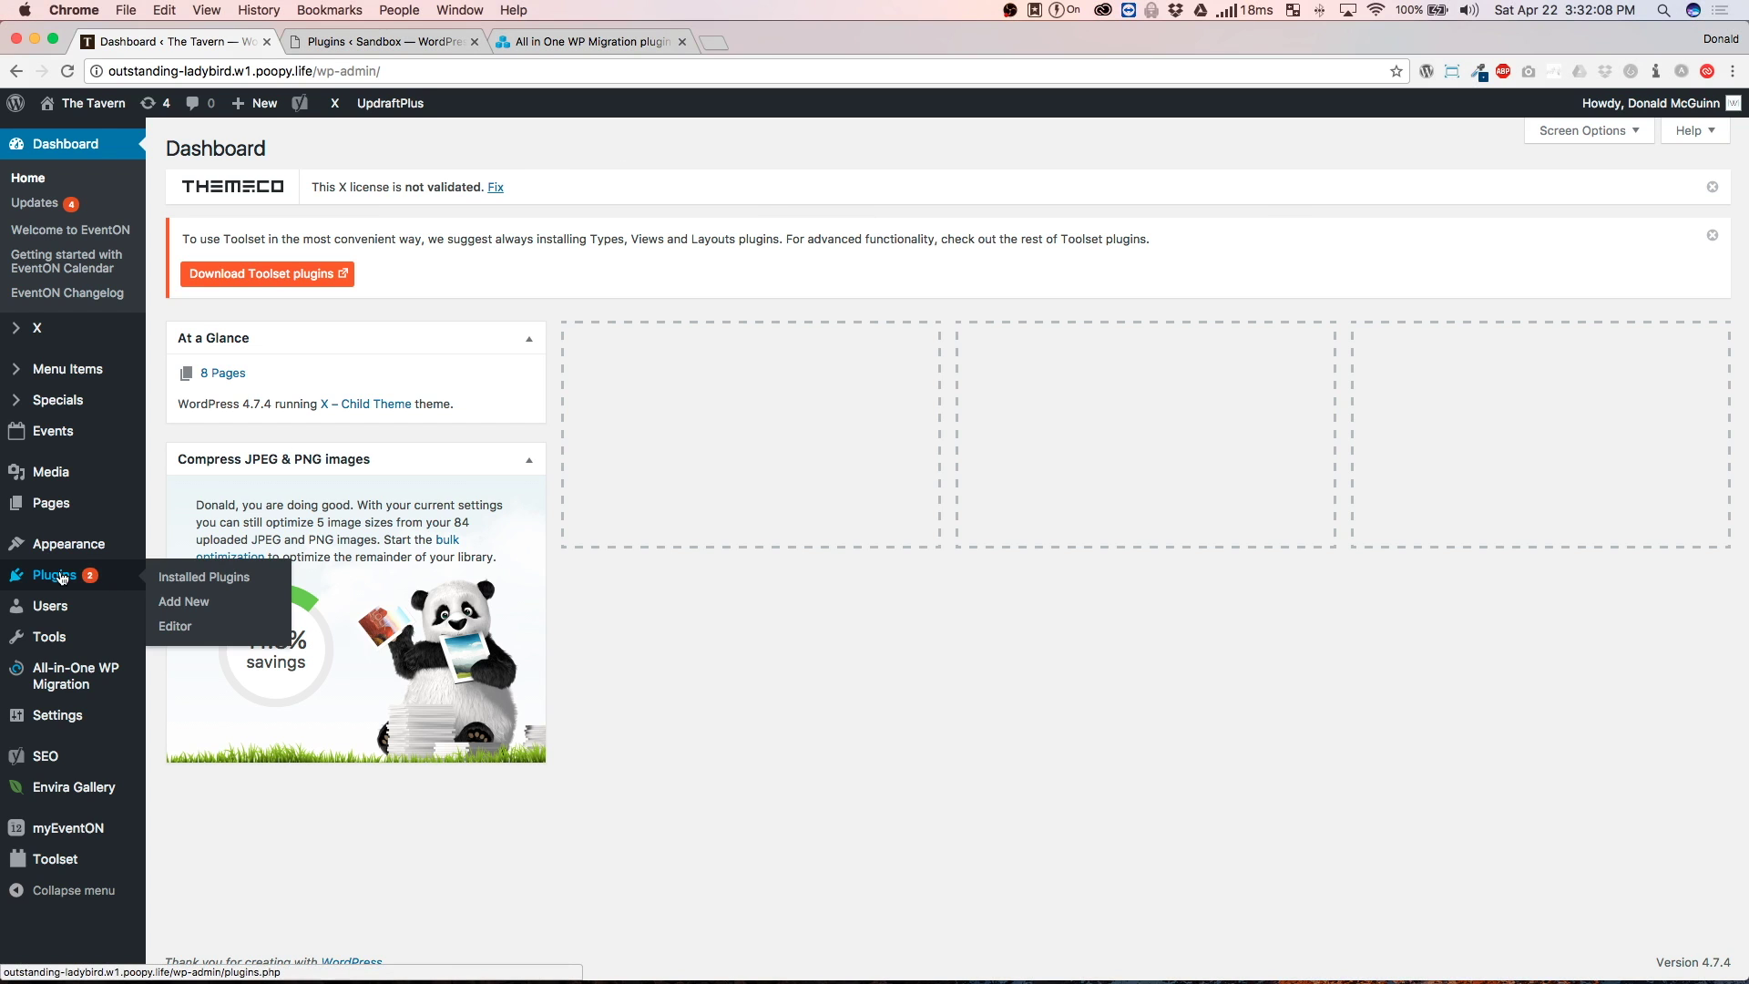
{"action": "left_click", "coordinate": [61, 578]}
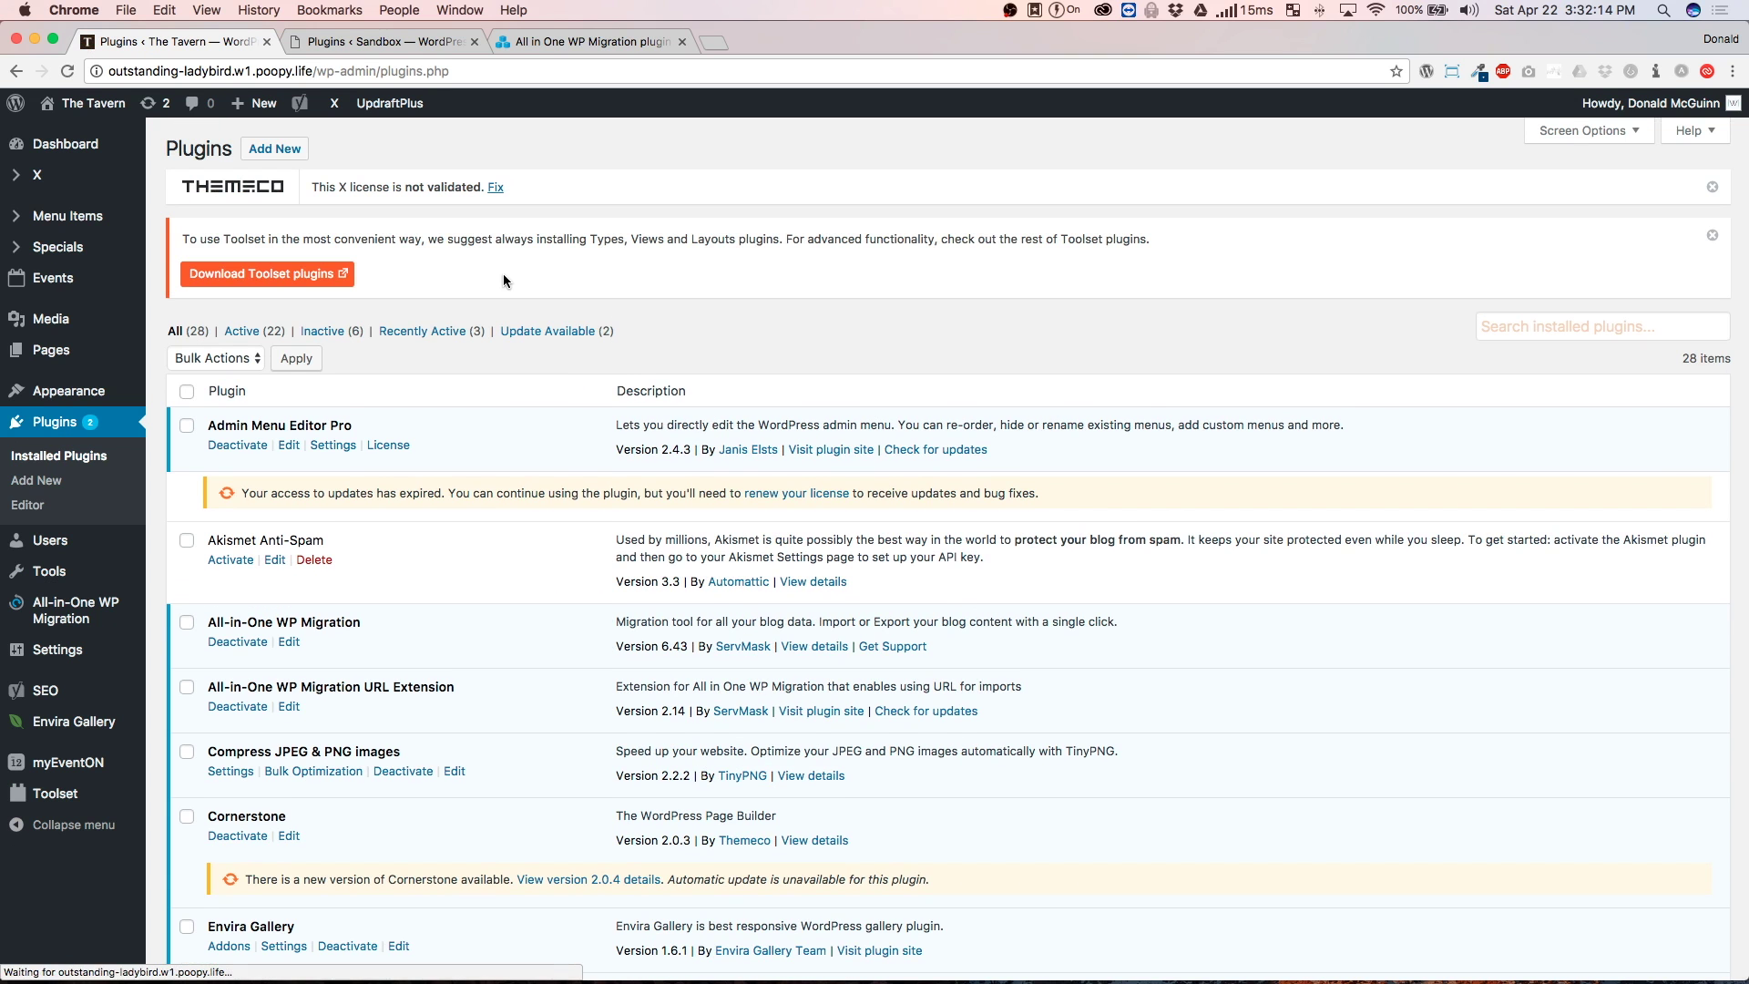
{"action": "left_click", "coordinate": [280, 150]}
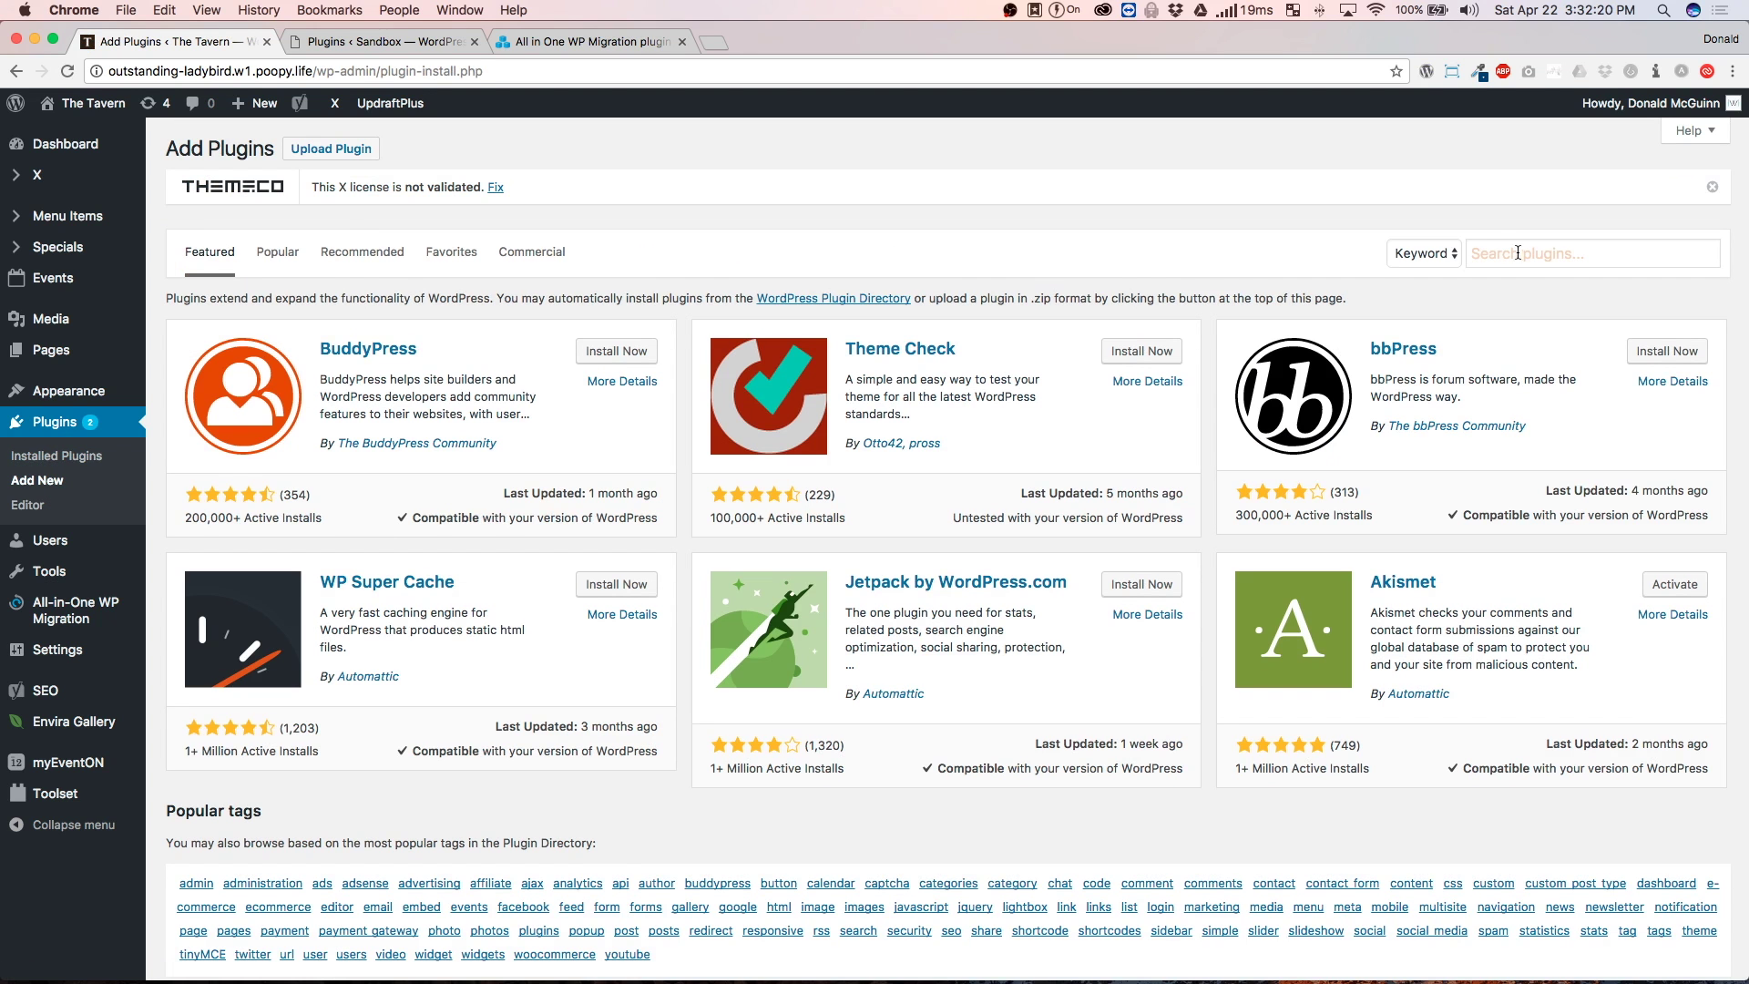
- Search the plugin directory for 'all in one wp migration' and find it already active
{"action": "left_click", "coordinate": [1520, 254]}
{"action": "type", "text": "all in onw"}
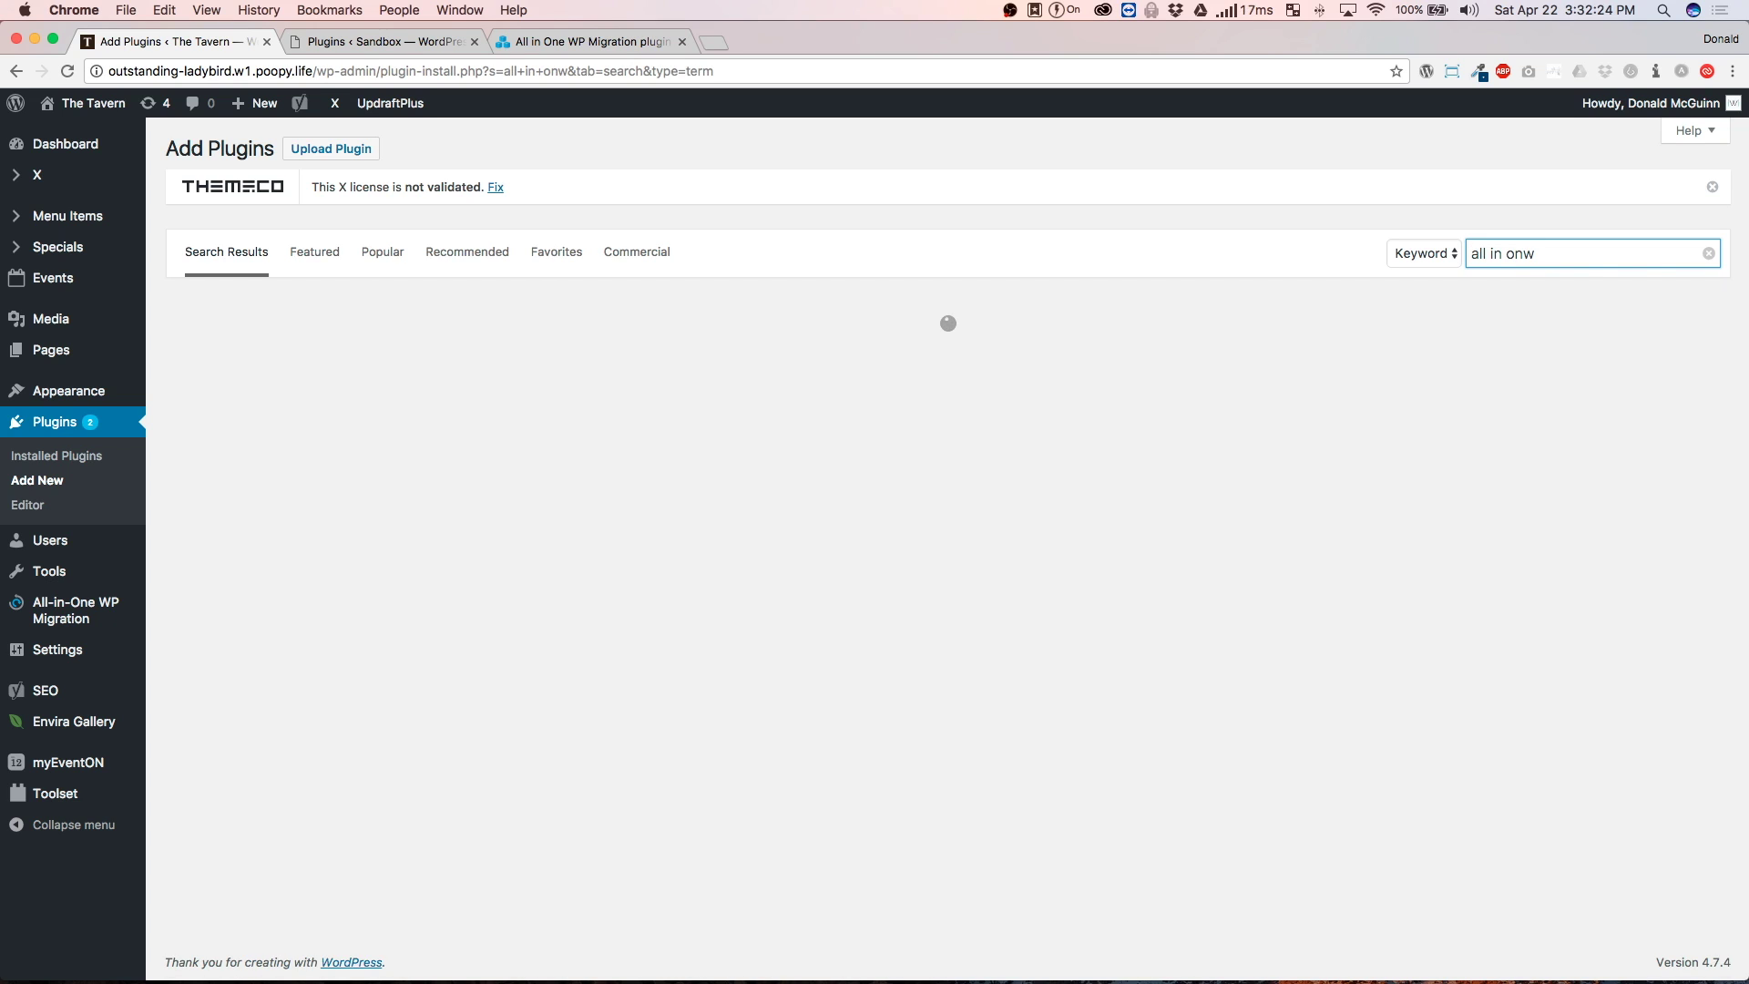
{"action": "key", "text": "BackSpace"}
{"action": "type", "text": "e"}
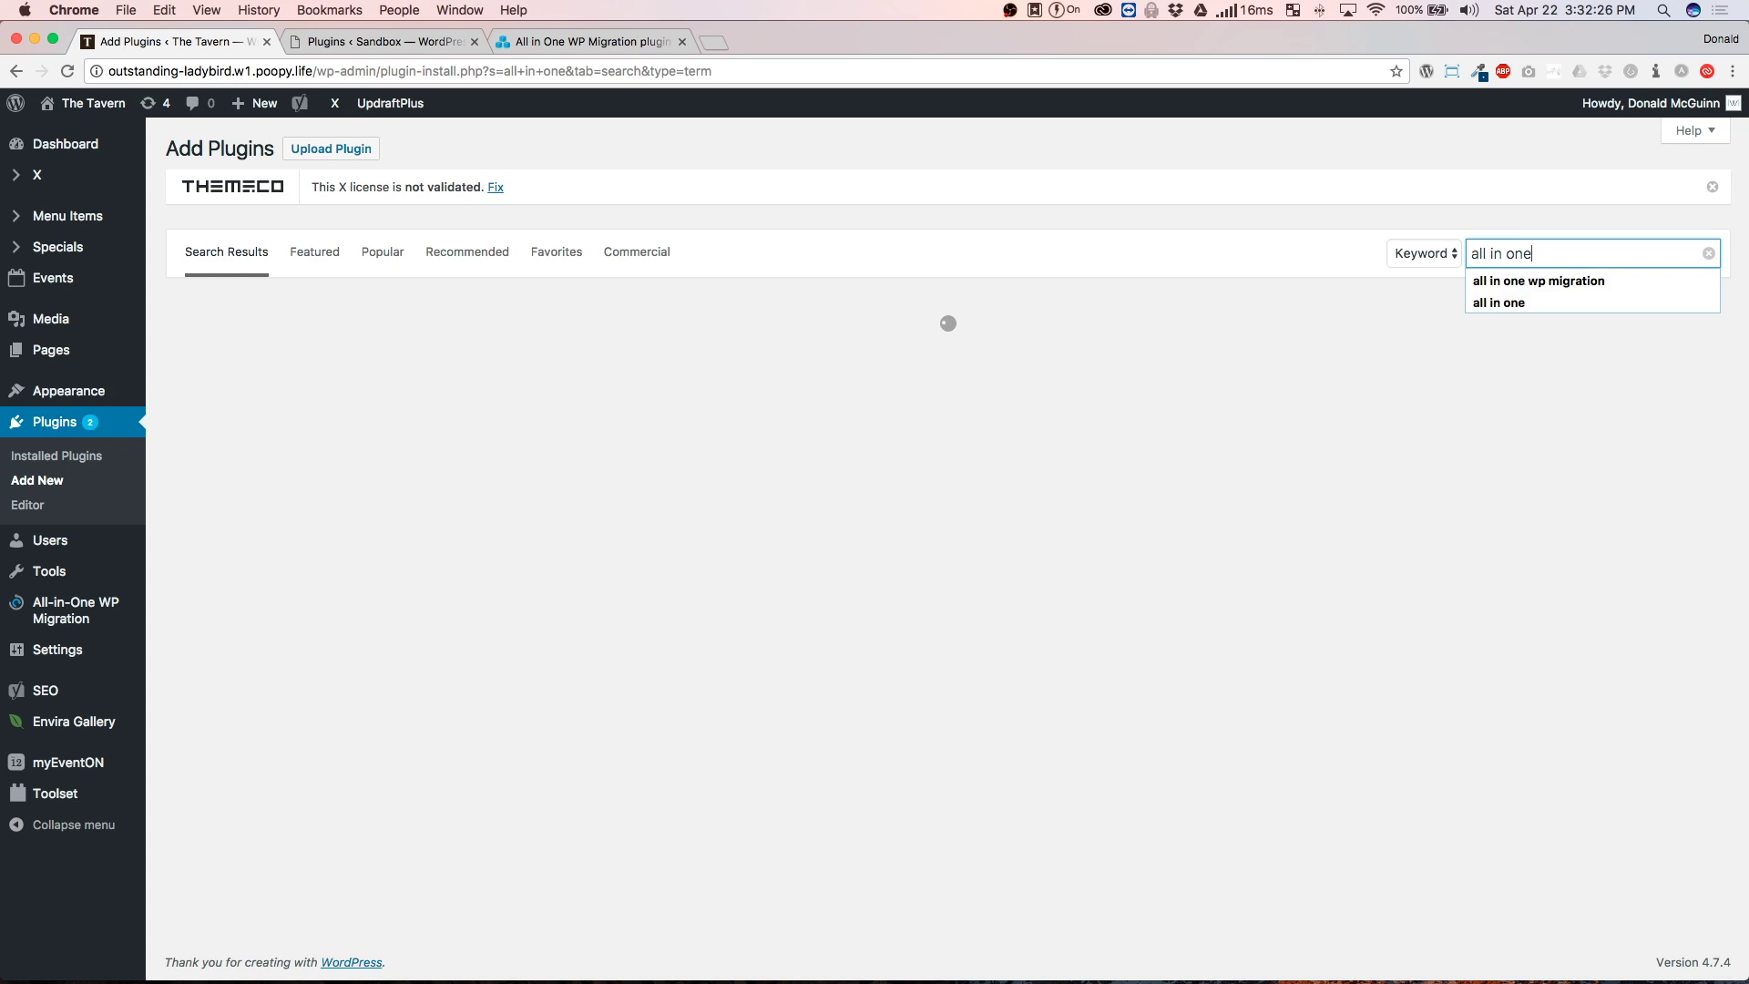
{"action": "key", "text": "Down"}
{"action": "key", "text": "Return"}
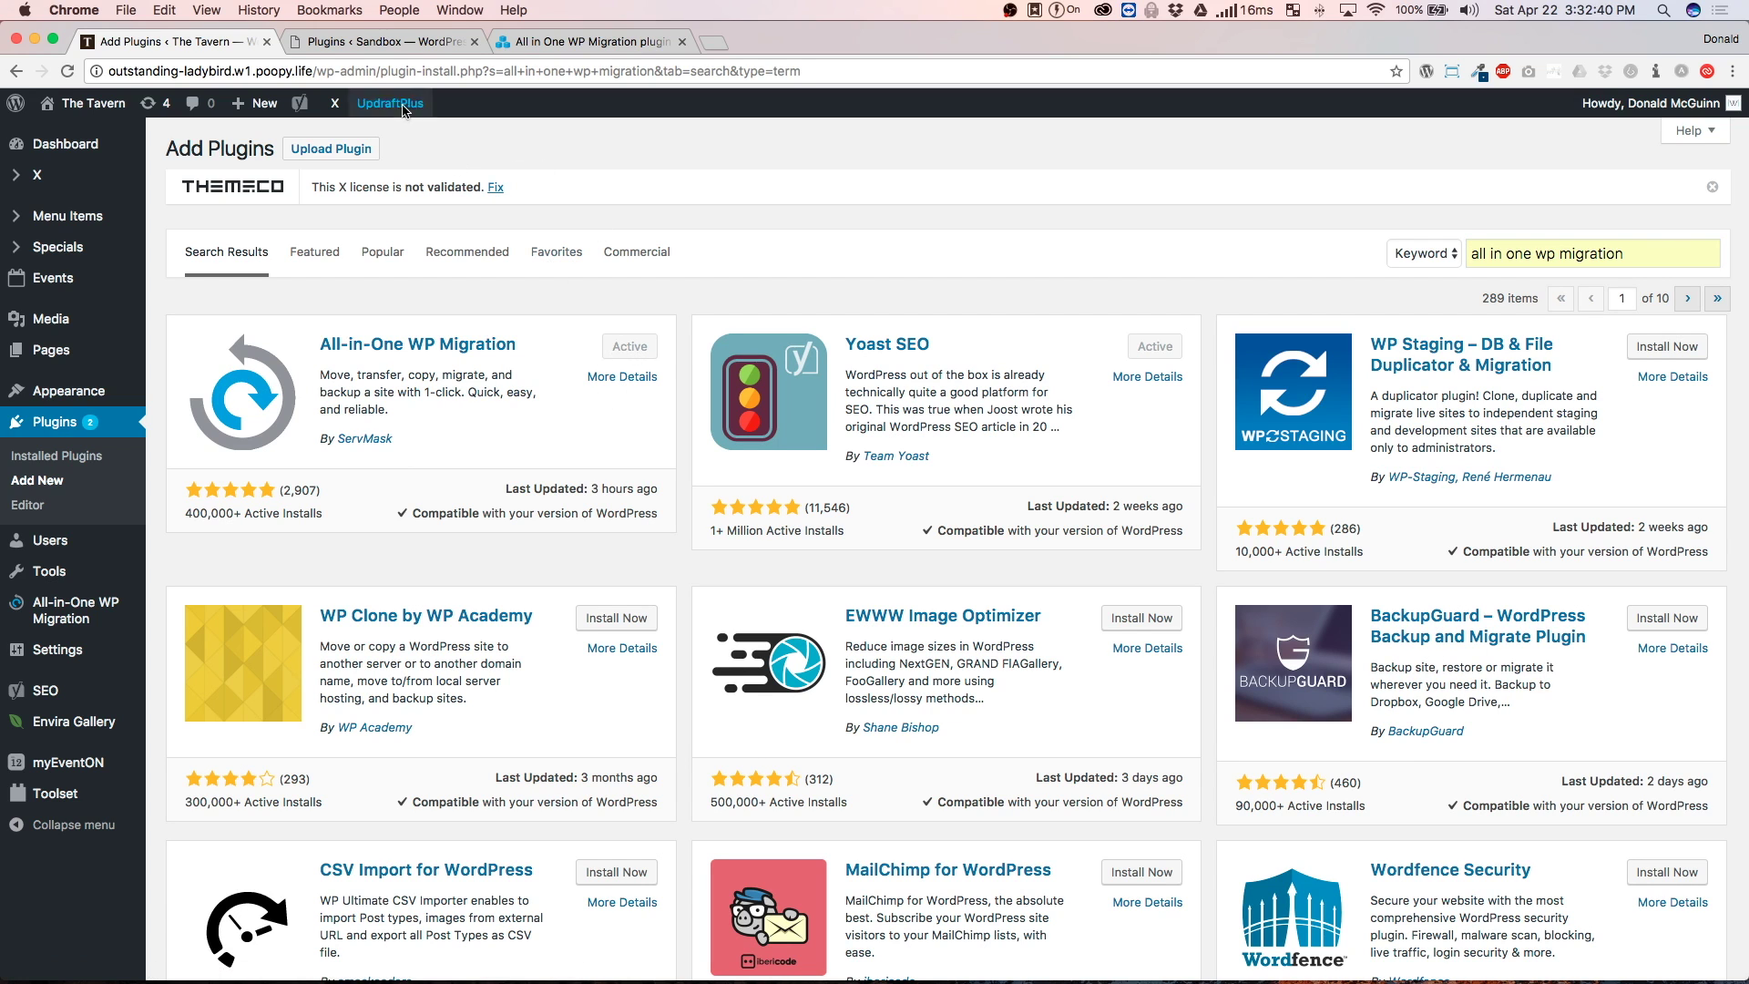
{"action": "left_click", "coordinate": [410, 43]}
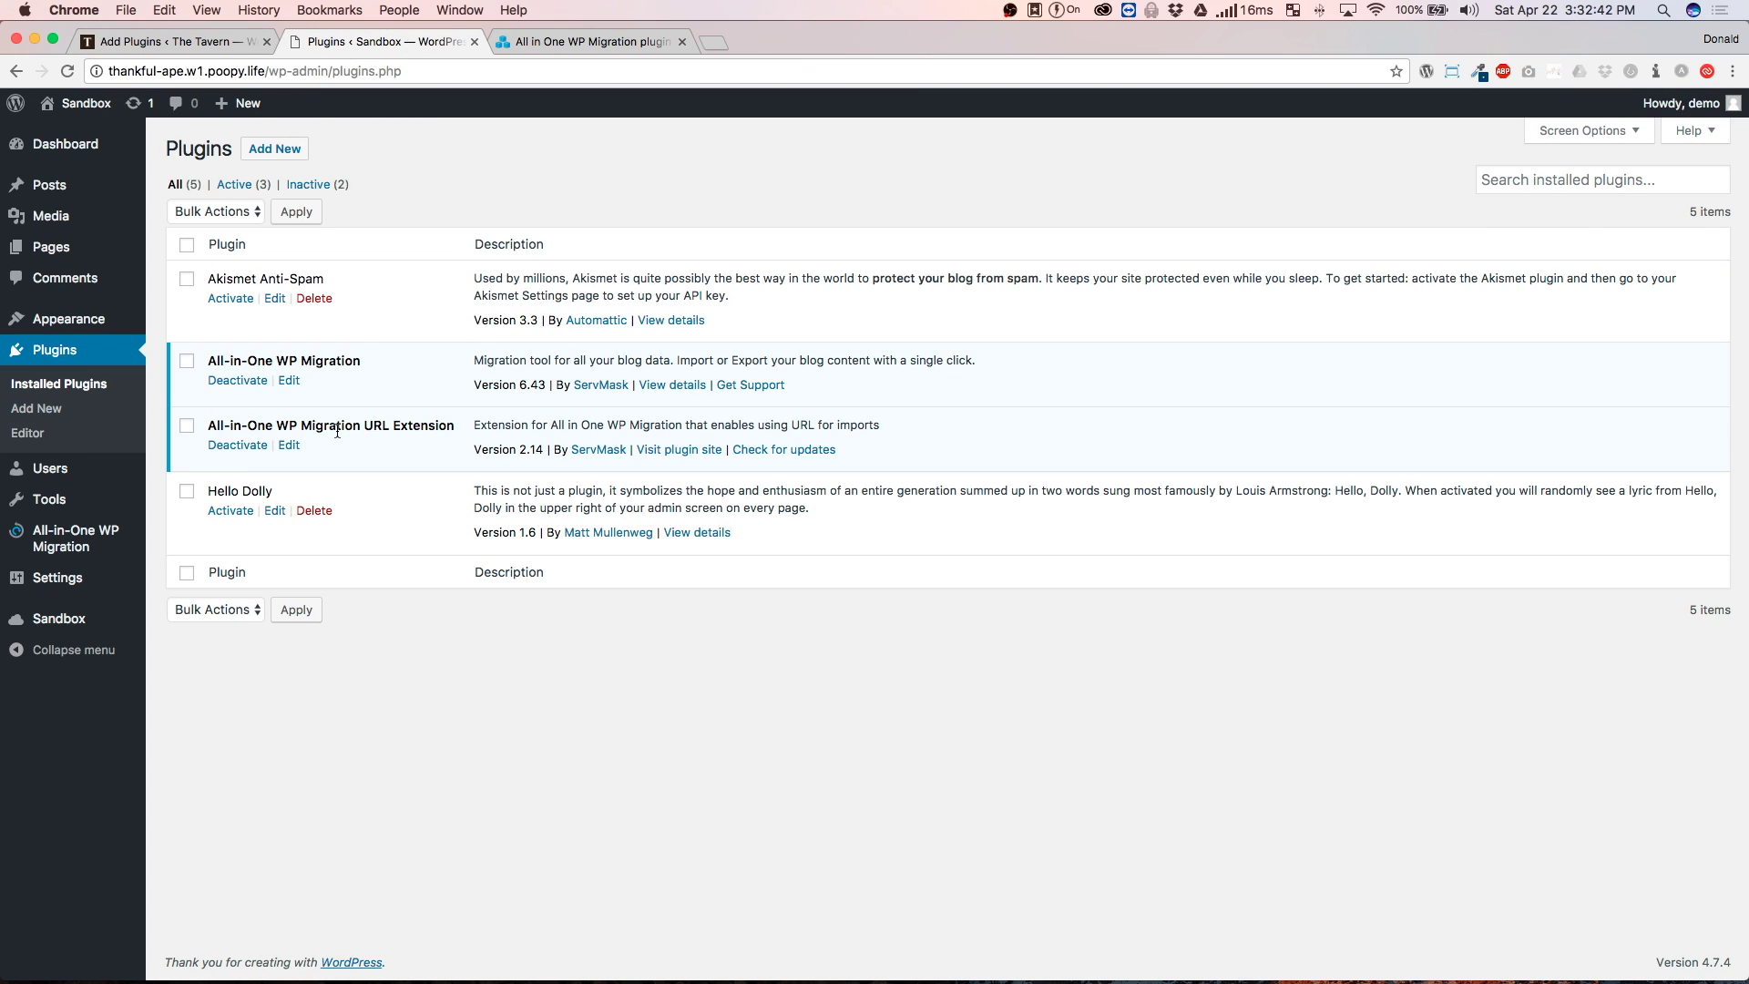
- Check All-in-One WP Migration on the Sandbox plugins list, then return to The Tavern's results
{"action": "left_click_drag", "start_coordinate": [372, 357], "coordinate": [212, 363]}
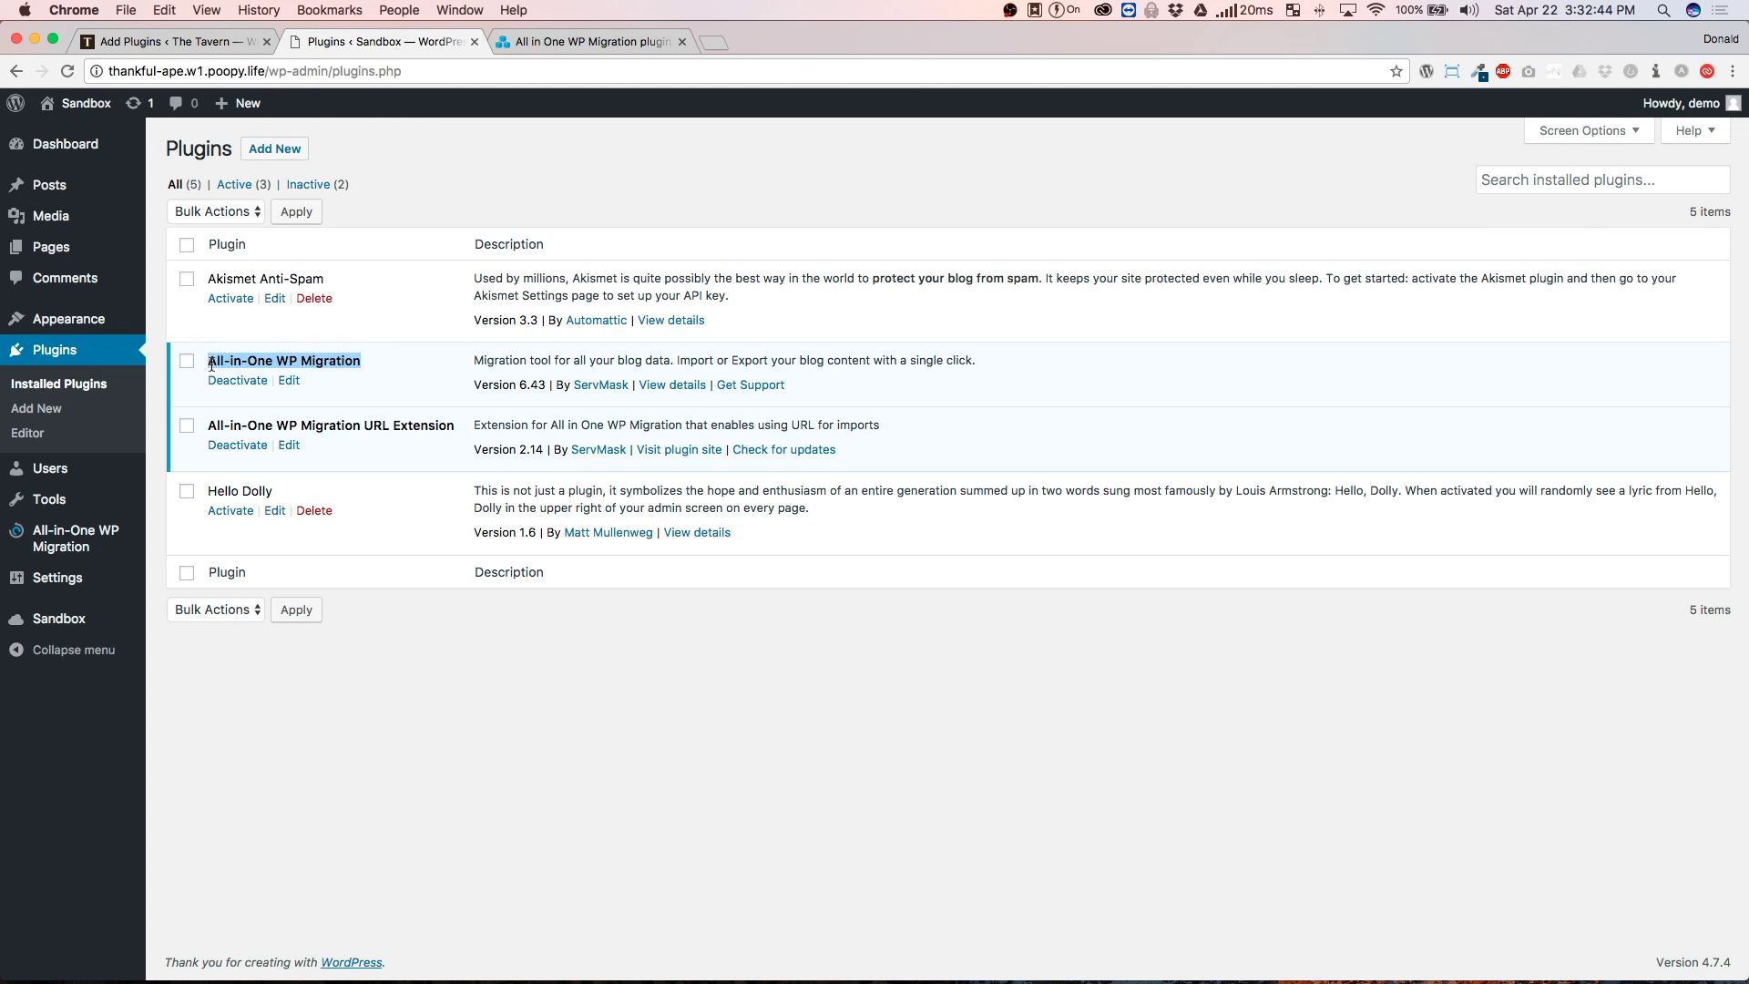
{"action": "left_click", "coordinate": [392, 164]}
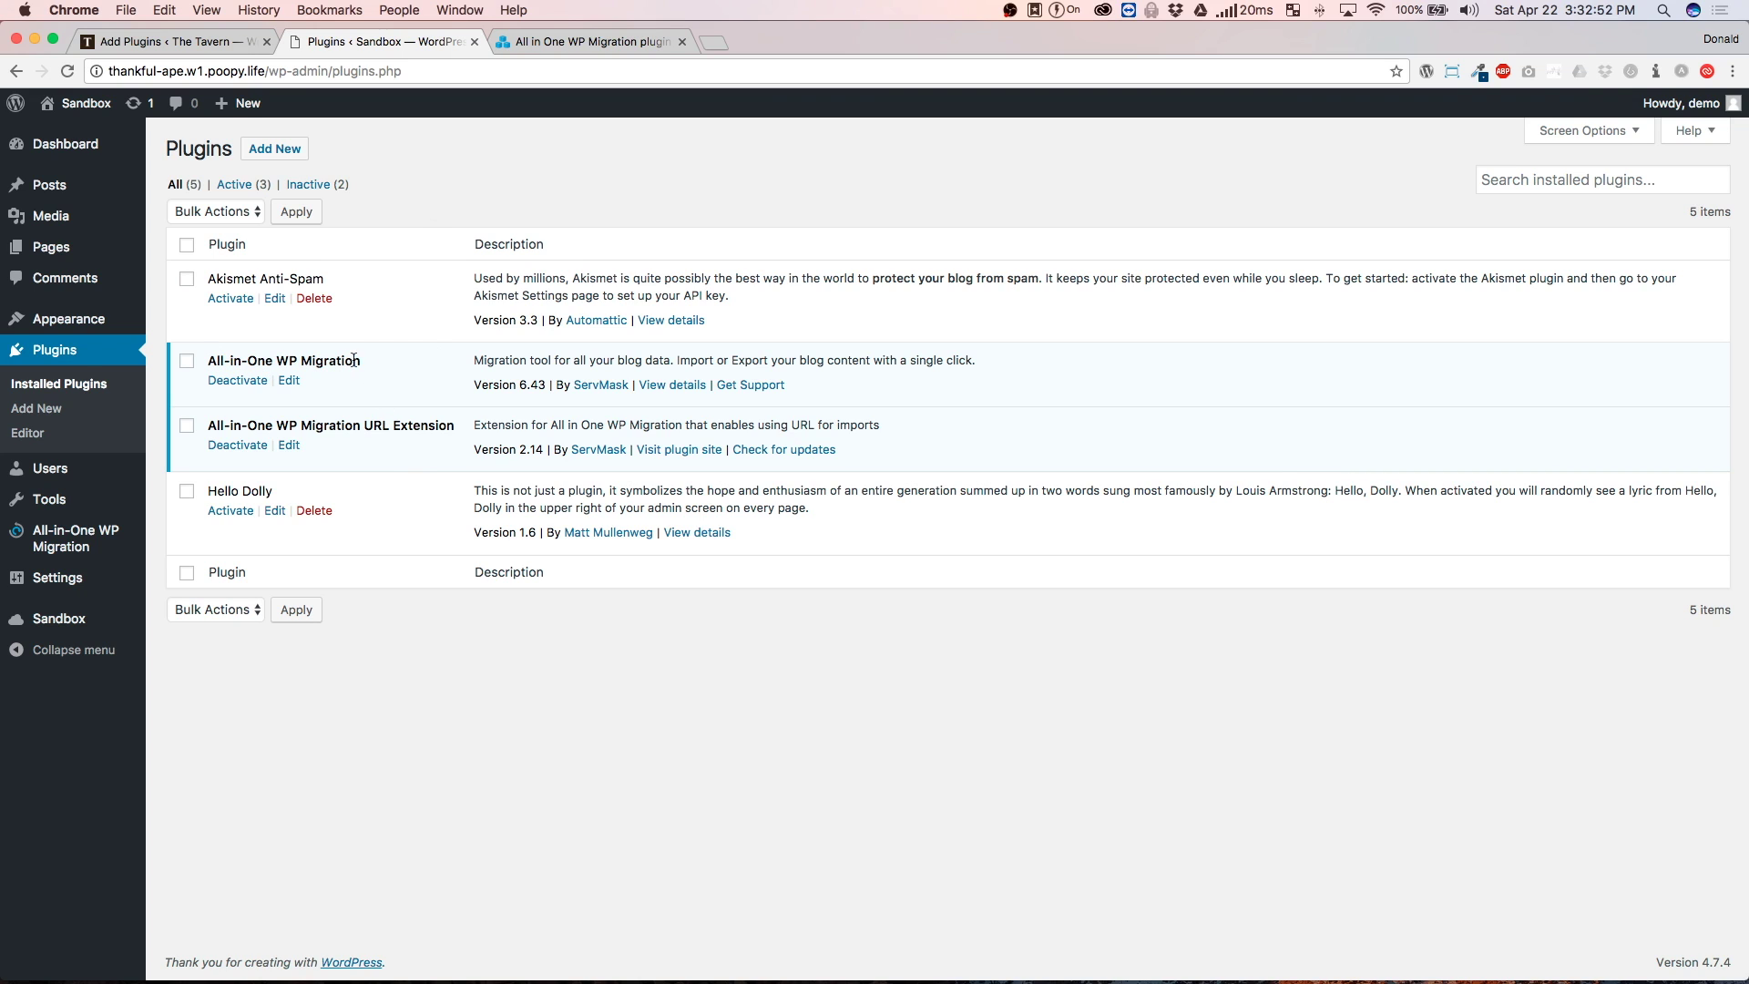
{"action": "left_click_drag", "start_coordinate": [353, 360], "coordinate": [202, 366]}
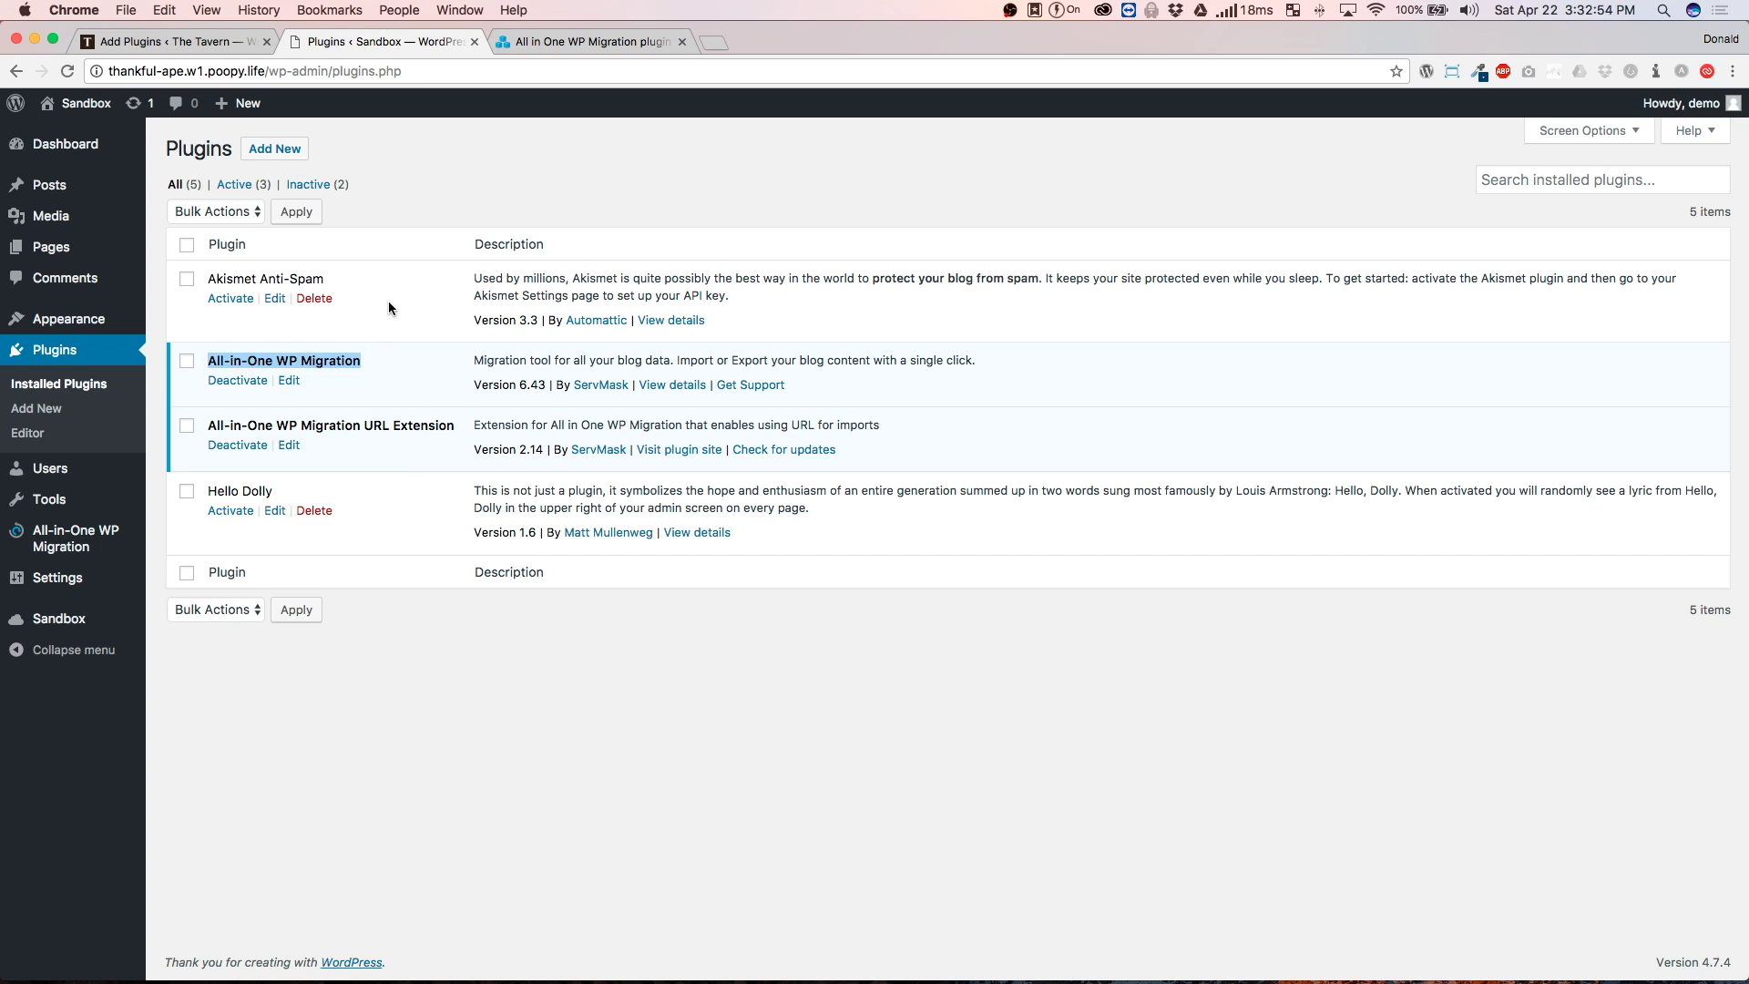
{"action": "left_click", "coordinate": [173, 41]}
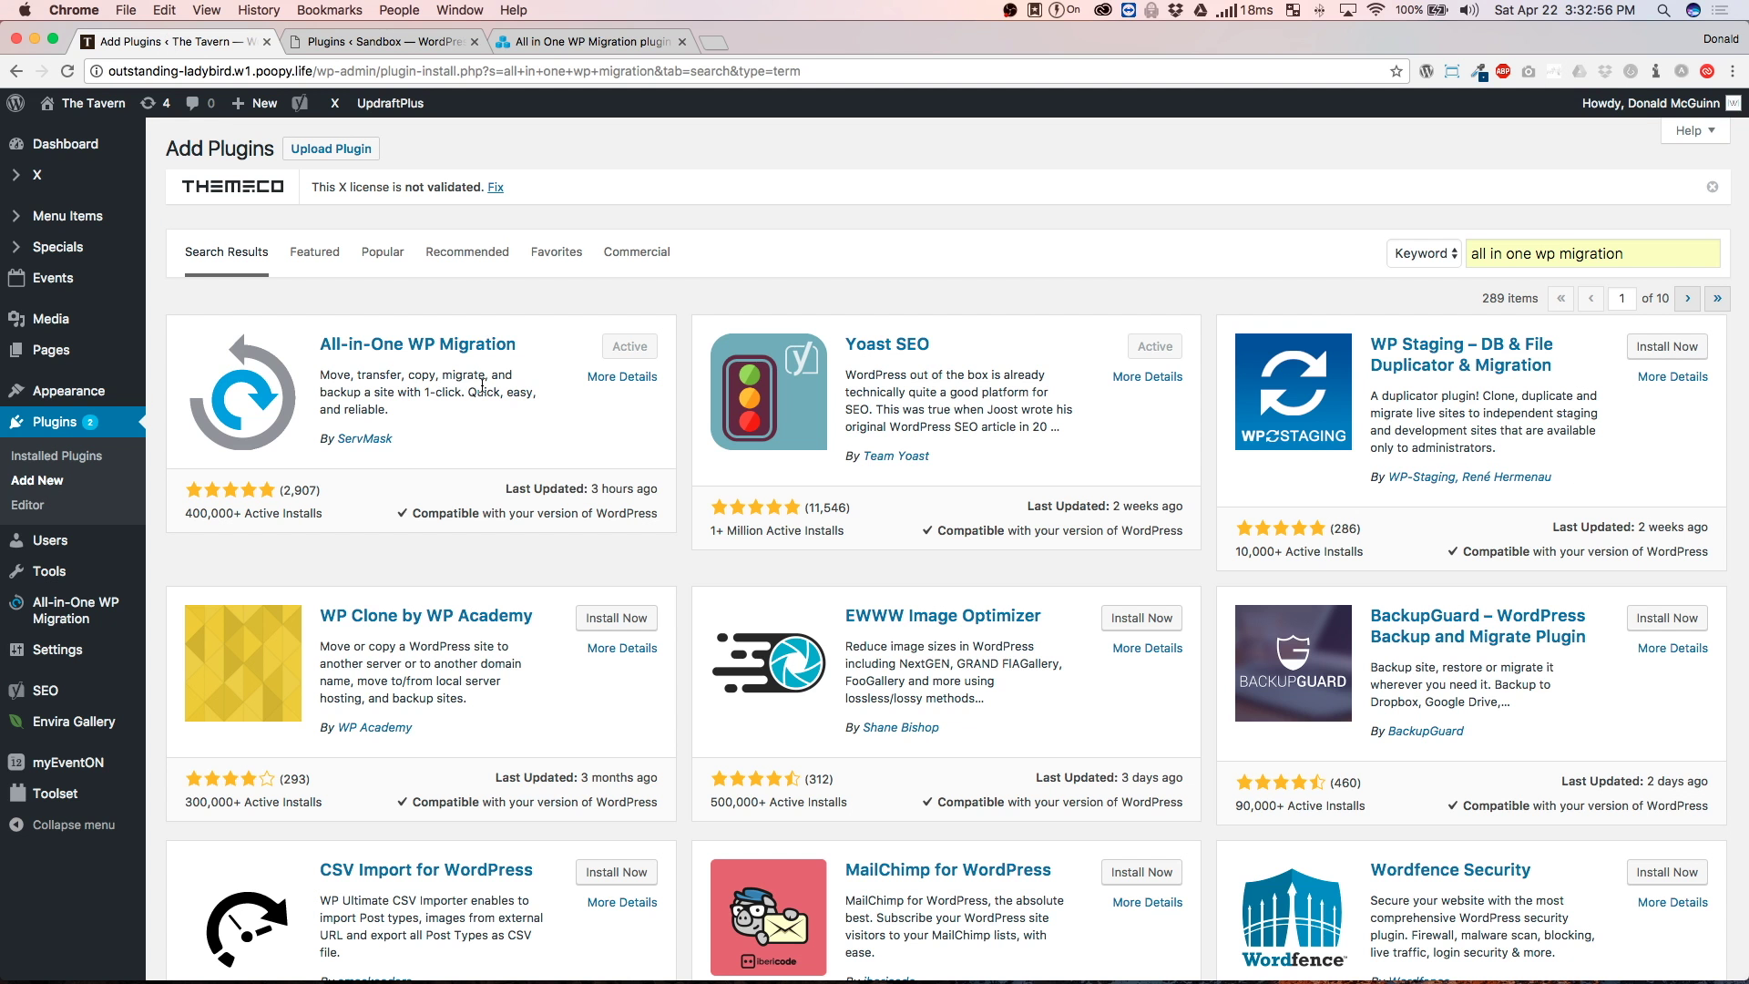
{"action": "mouse_move", "coordinate": [143, 621]}
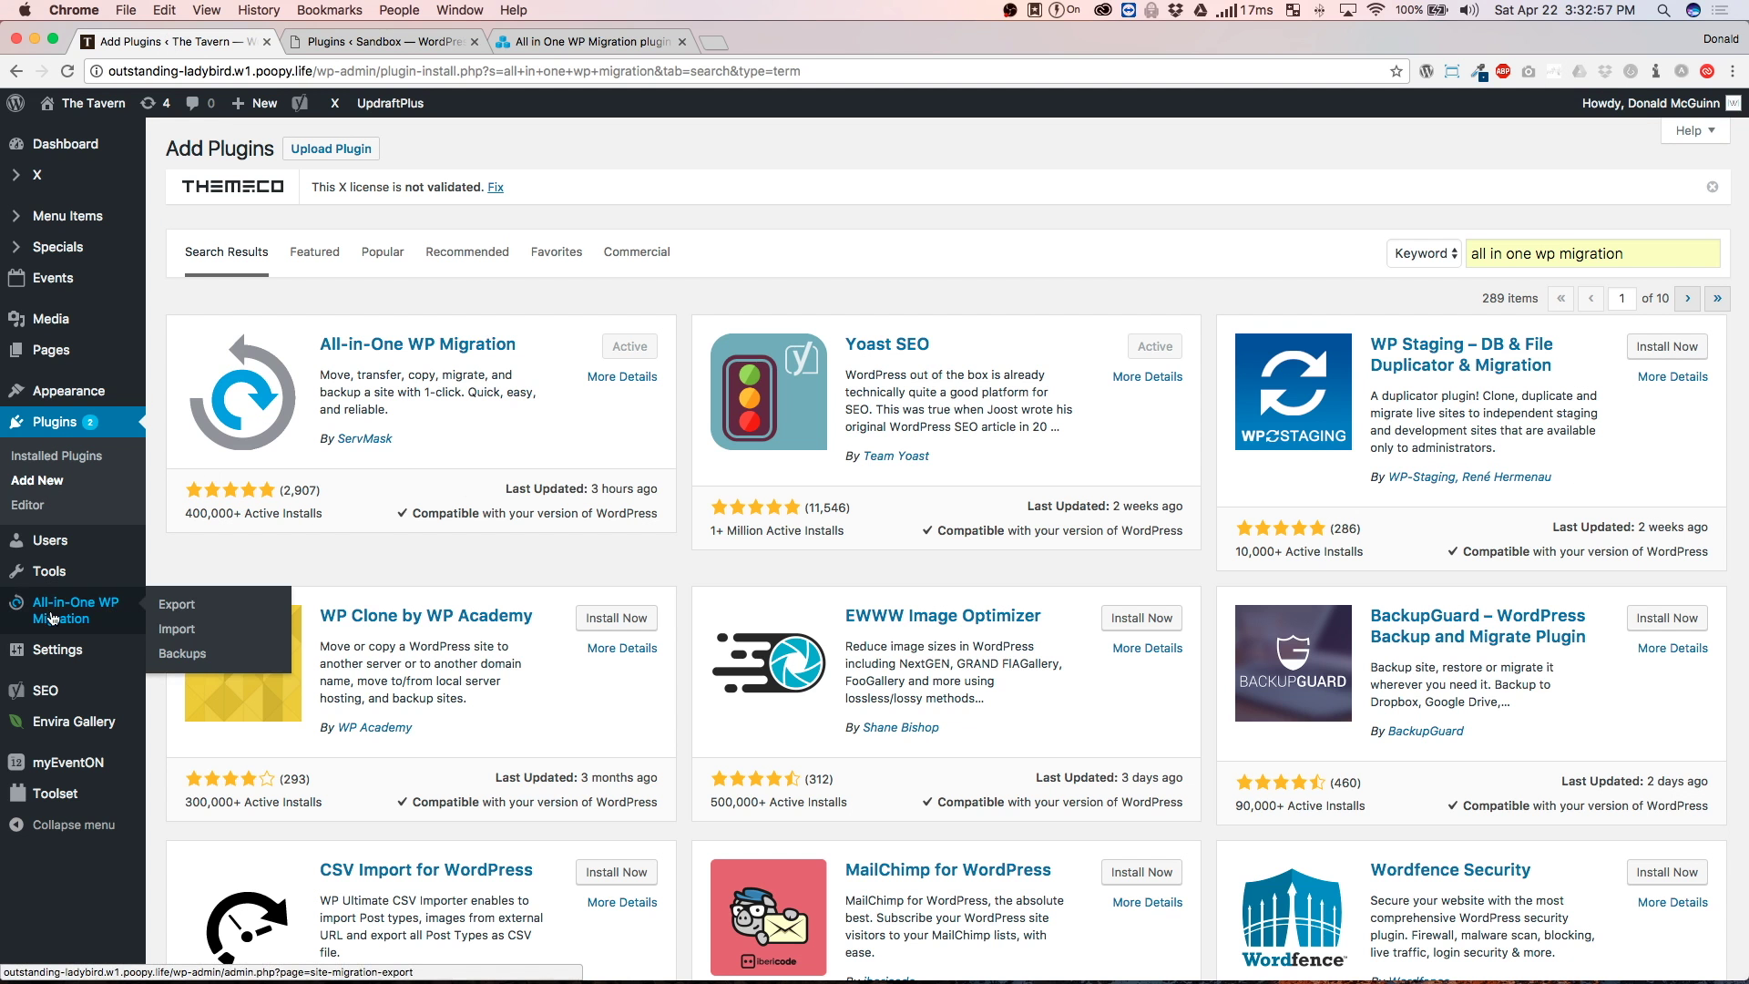
- Open The Tavern's Export Site page, expand find-and-replace, and select its domain in the address bar
{"action": "left_click", "coordinate": [182, 605]}
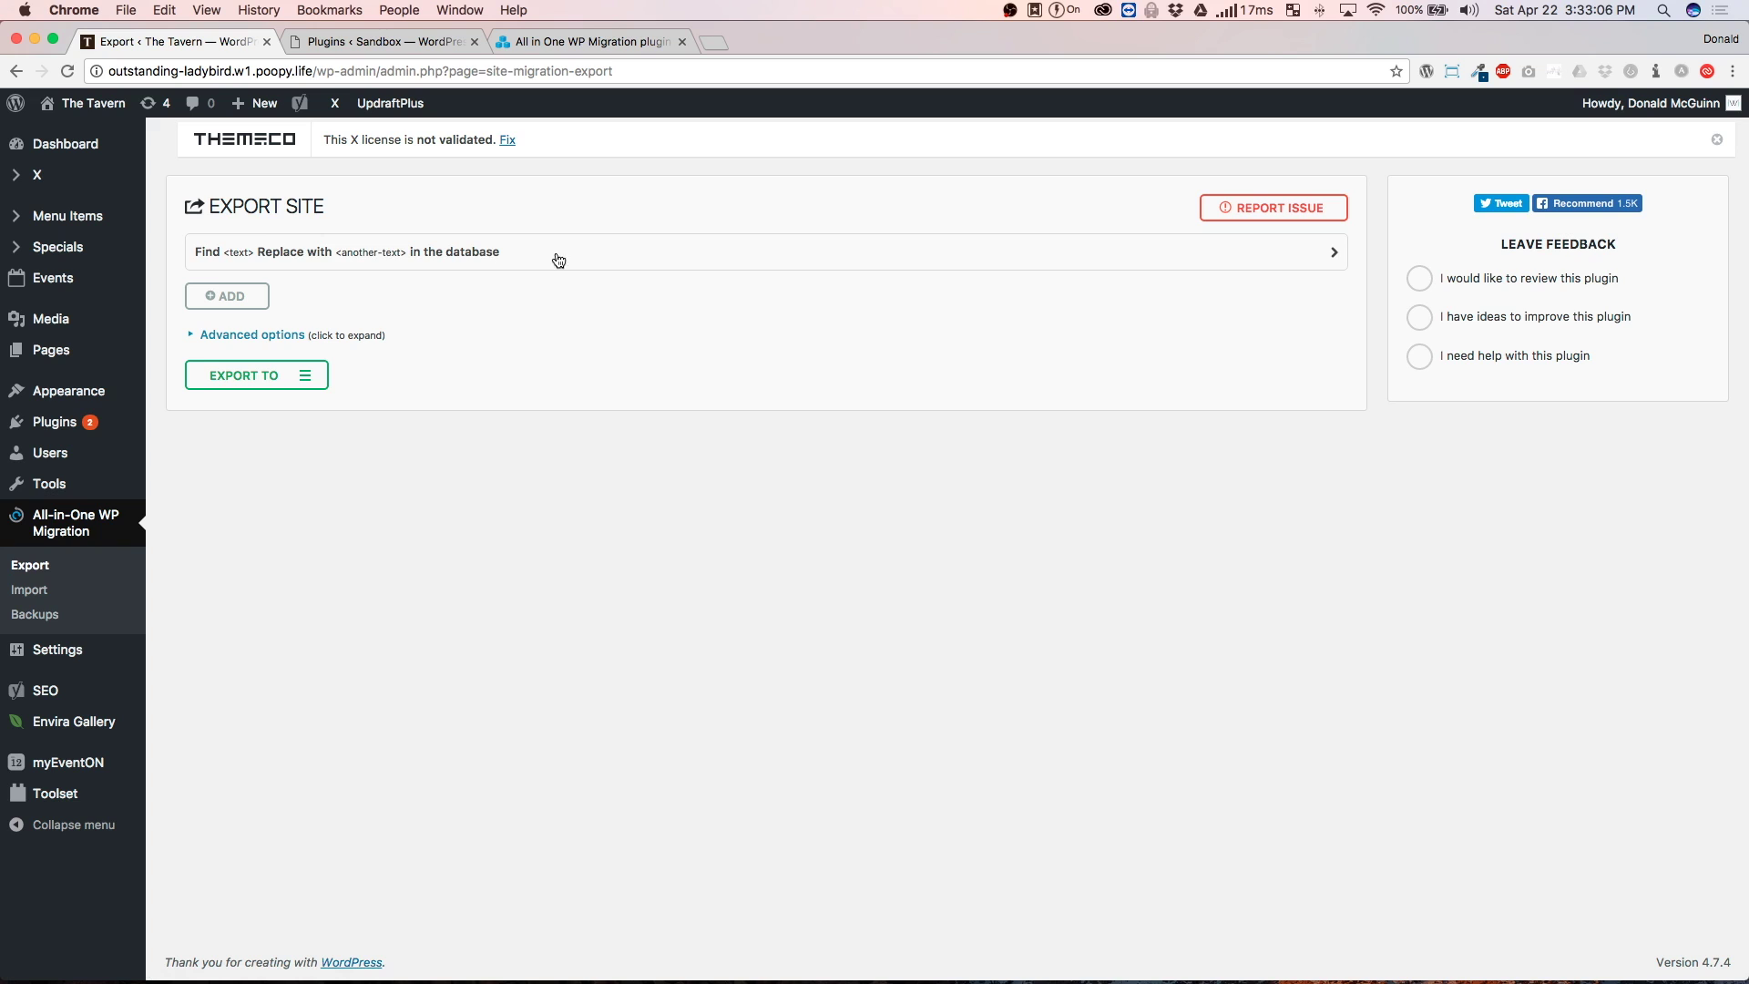
{"action": "left_click_drag", "start_coordinate": [343, 212], "coordinate": [195, 212]}
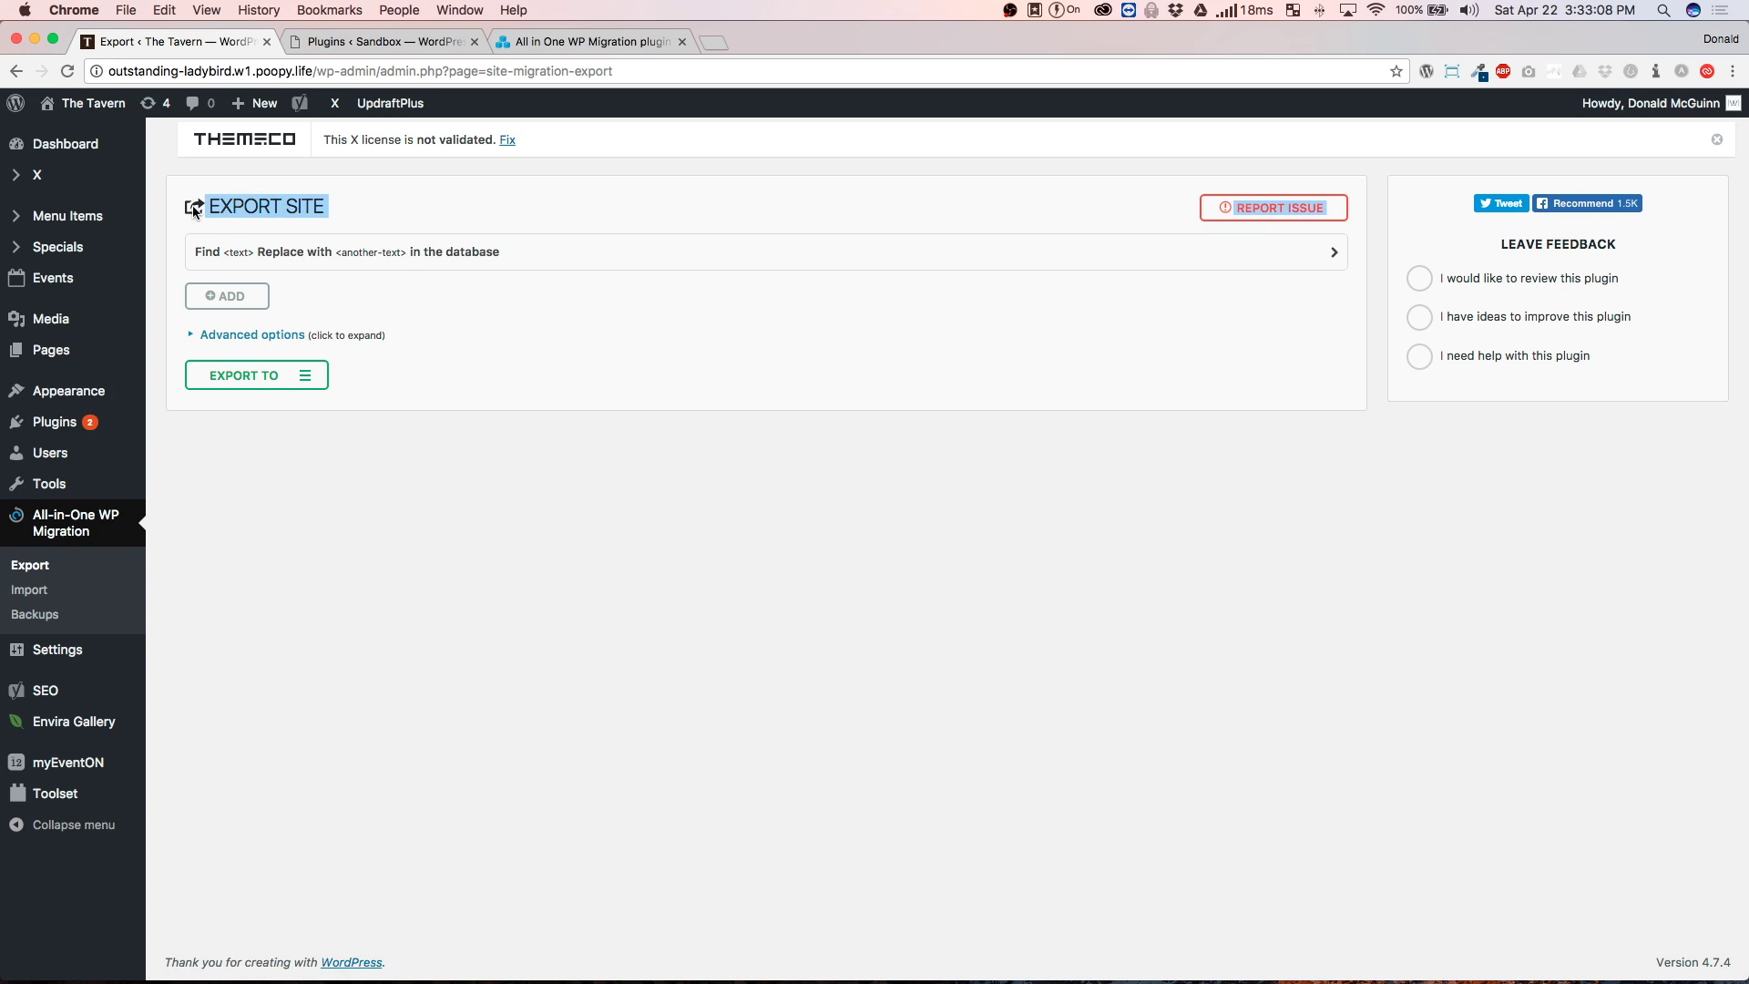
{"action": "left_click", "coordinate": [435, 210]}
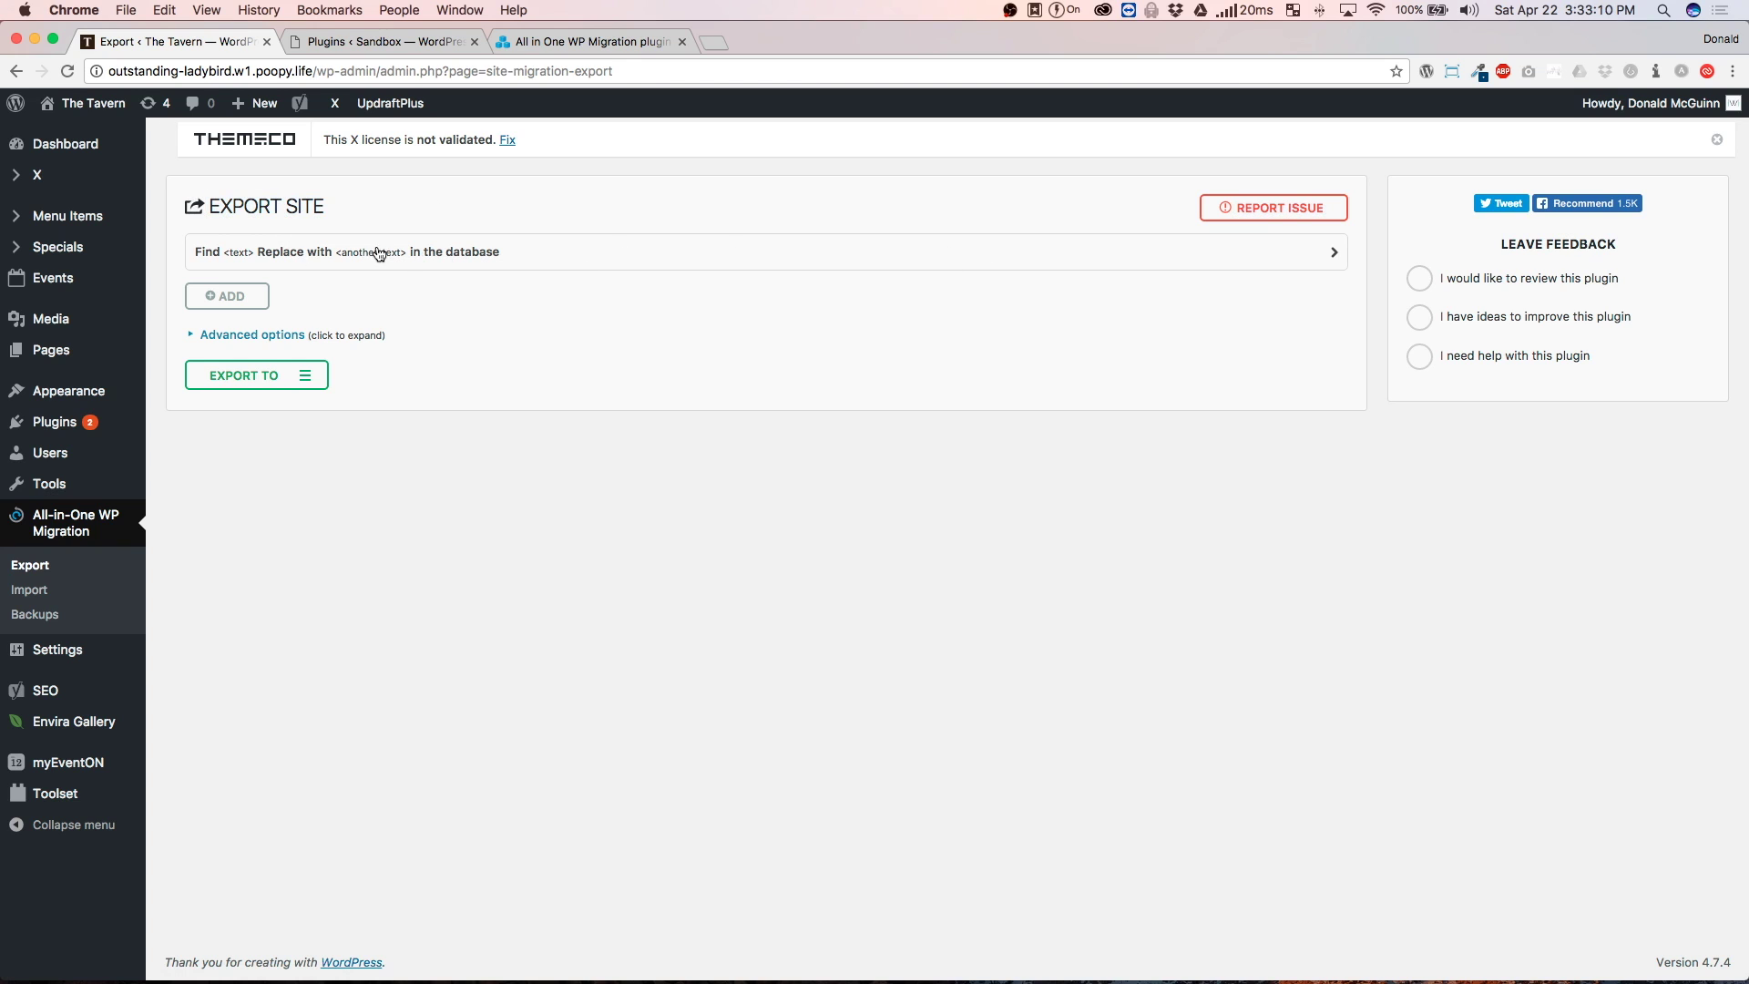
{"action": "left_click", "coordinate": [640, 253]}
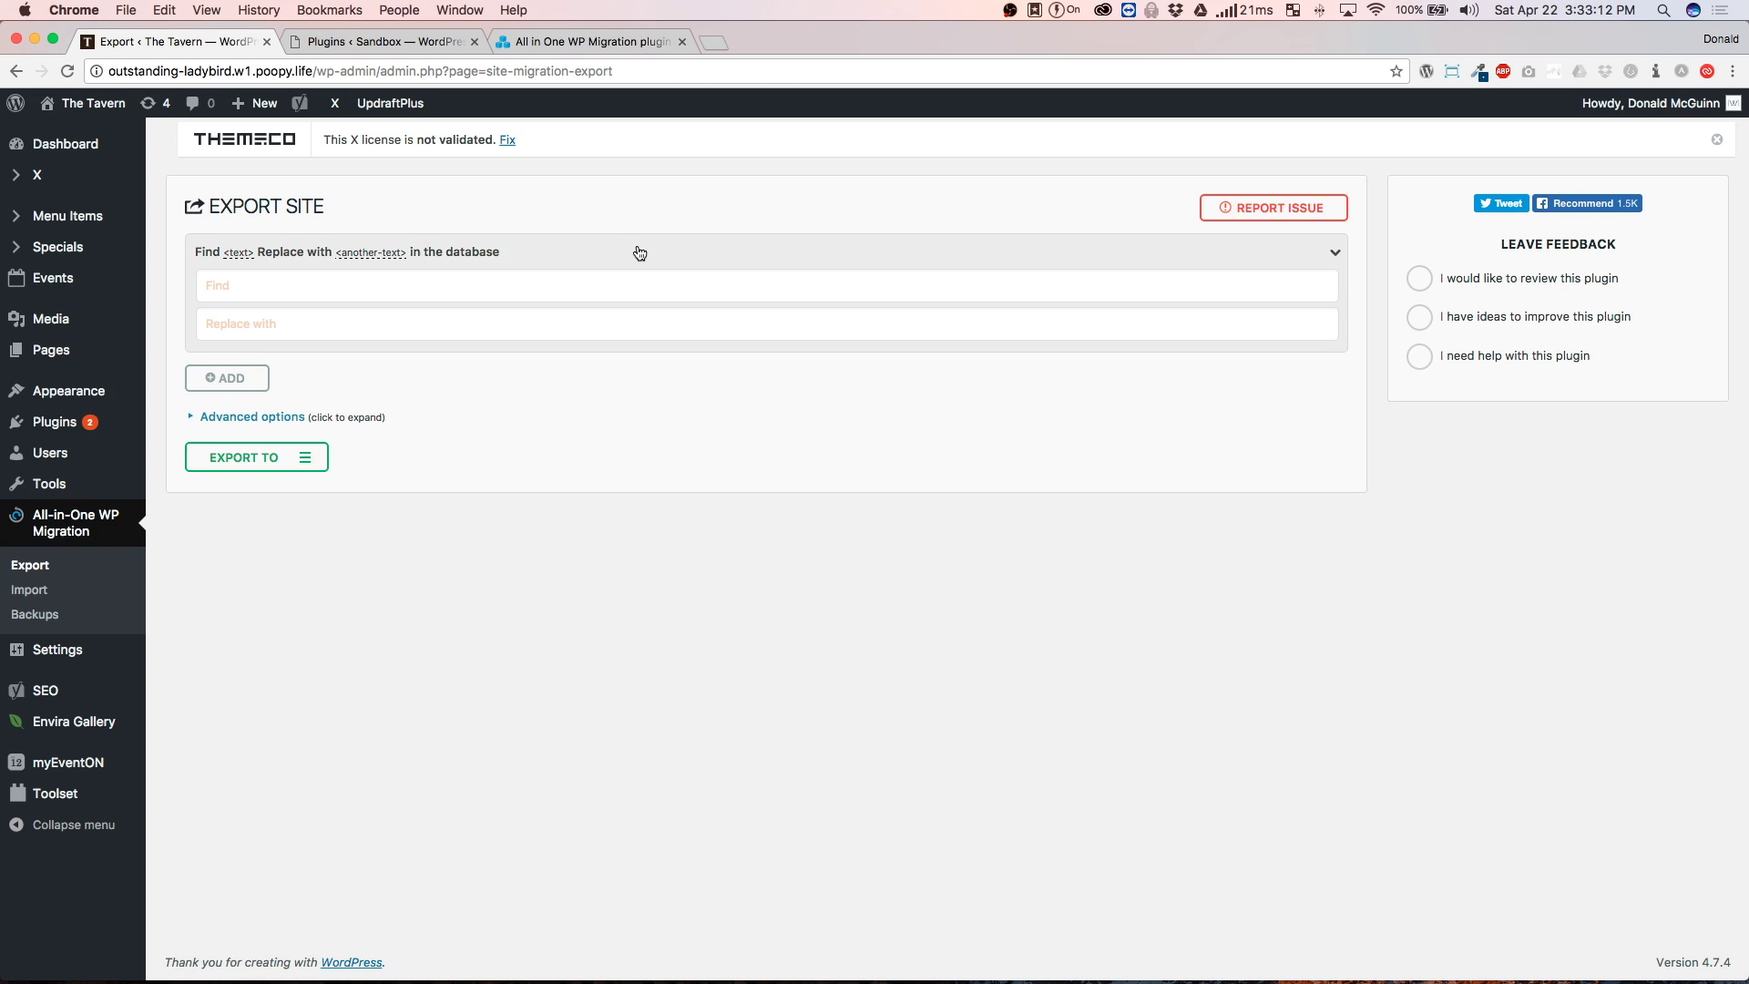
{"action": "left_click", "coordinate": [333, 286]}
{"action": "left_click", "coordinate": [344, 327]}
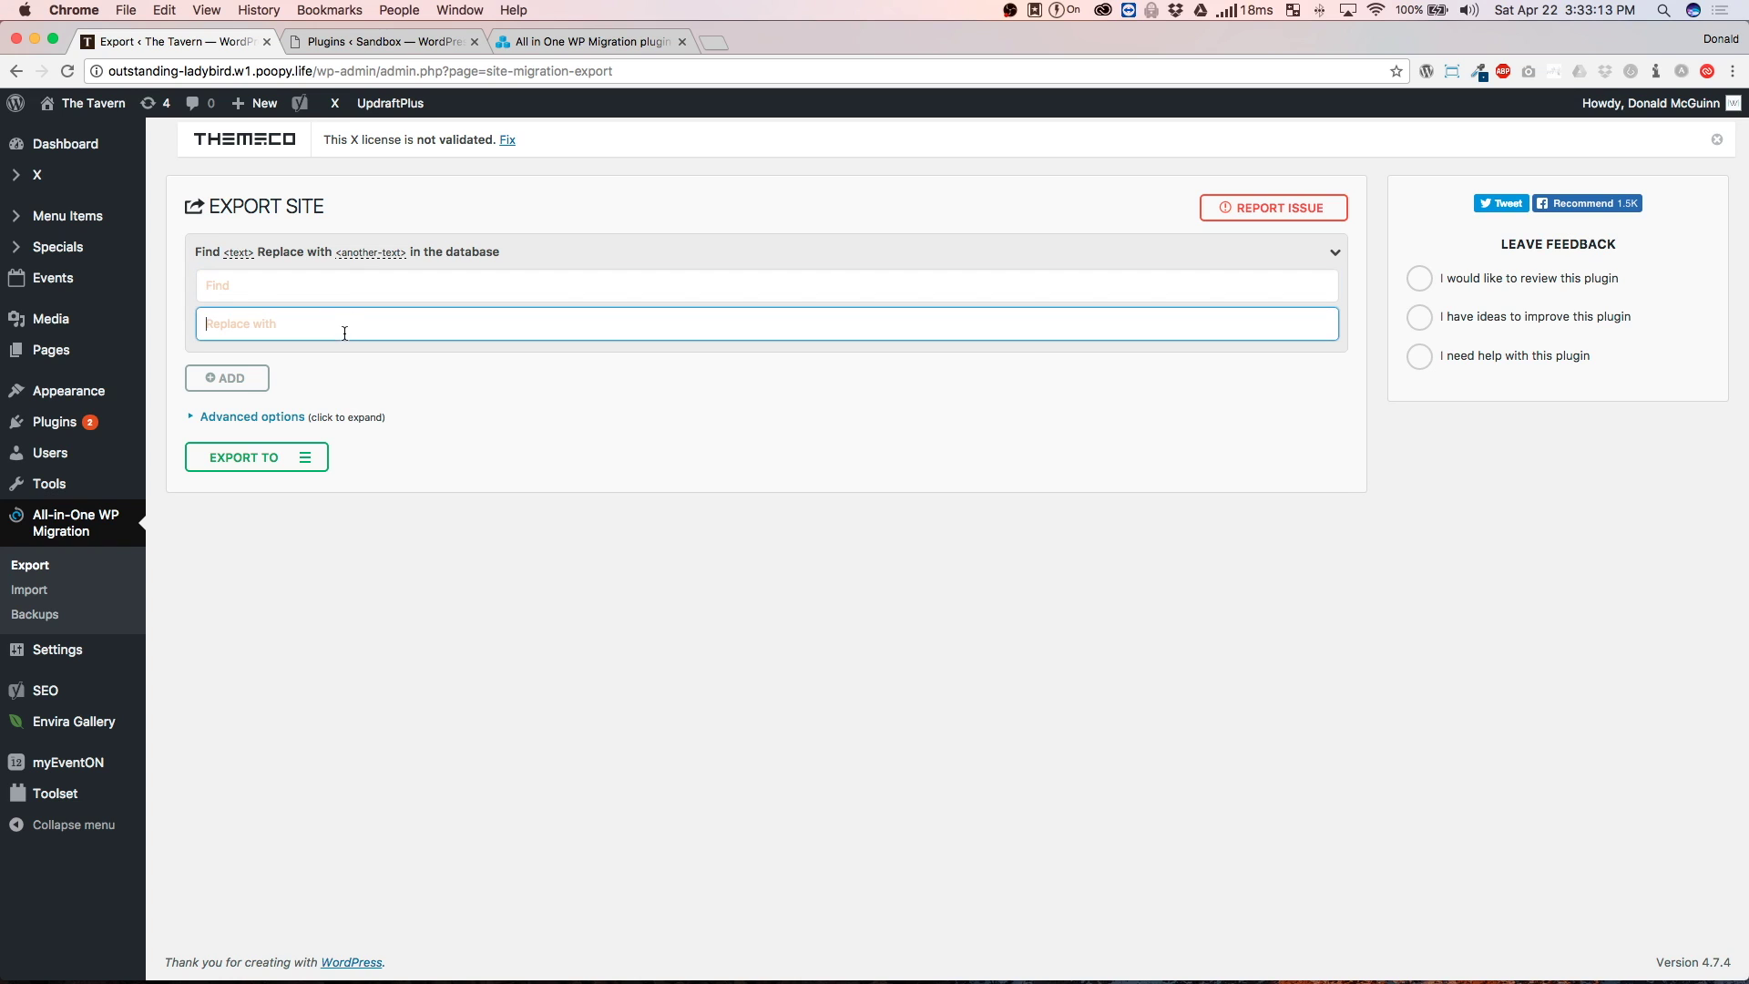
{"action": "left_click", "coordinate": [352, 282]}
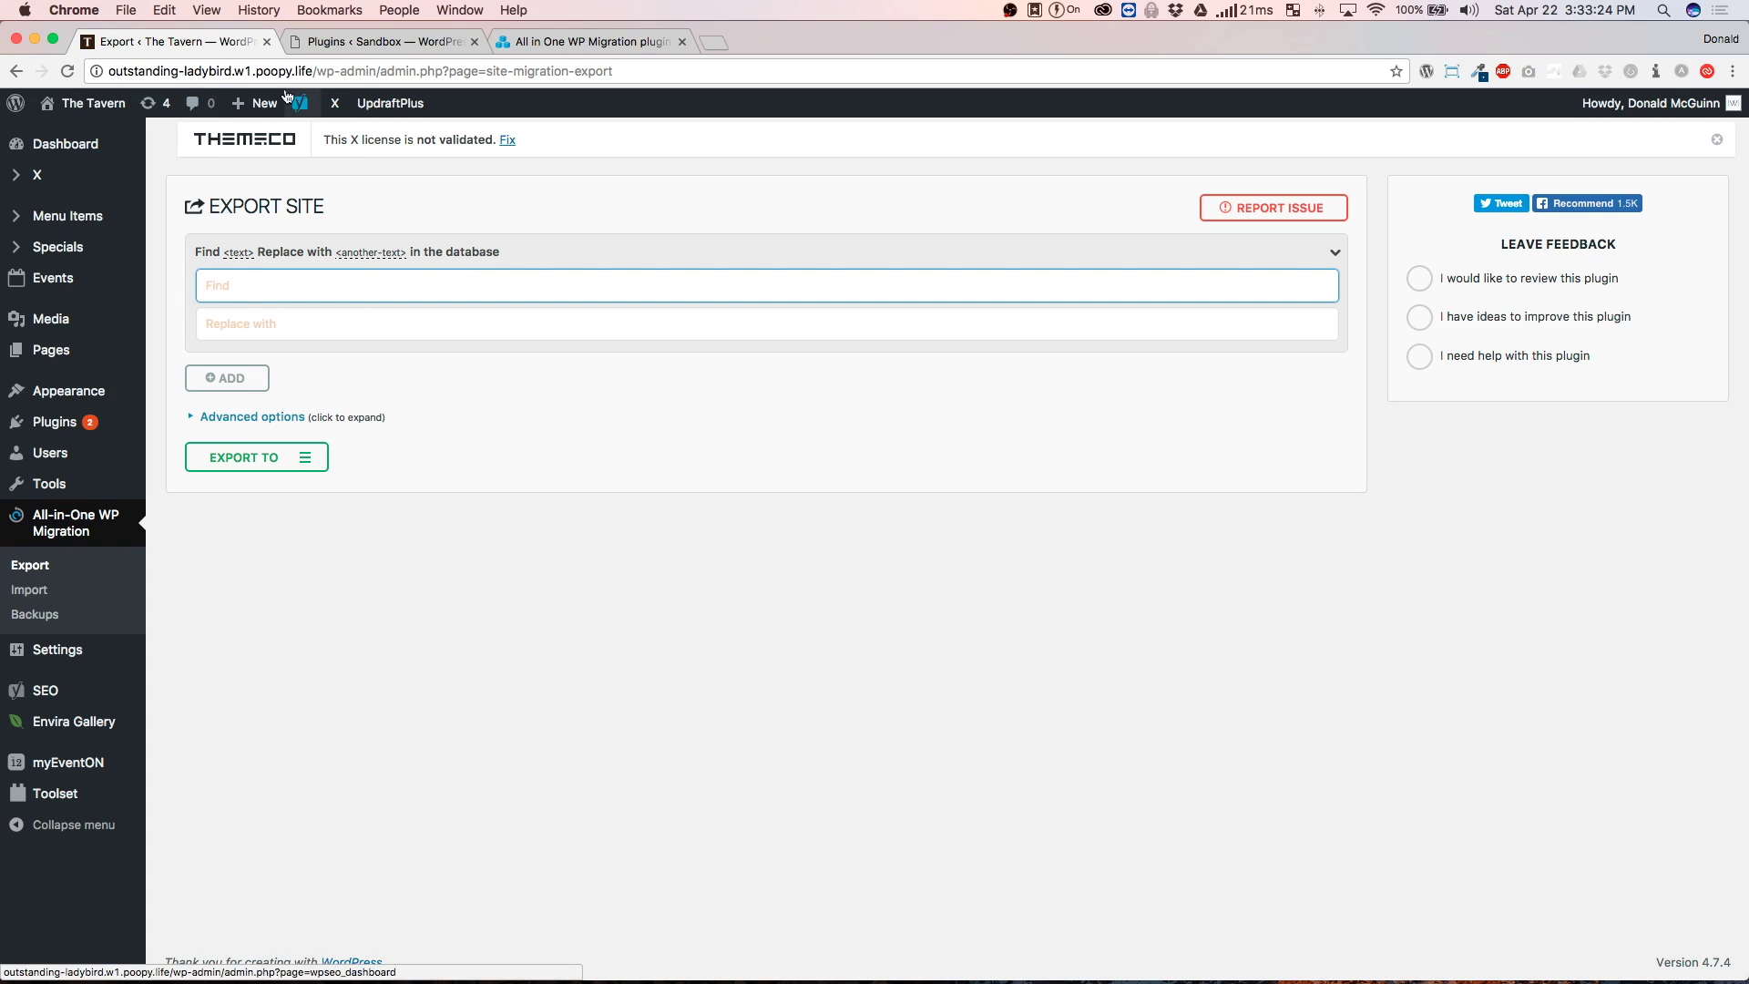
{"action": "left_click_drag", "start_coordinate": [313, 71], "coordinate": [110, 75]}
{"action": "key", "text": "super+c"}
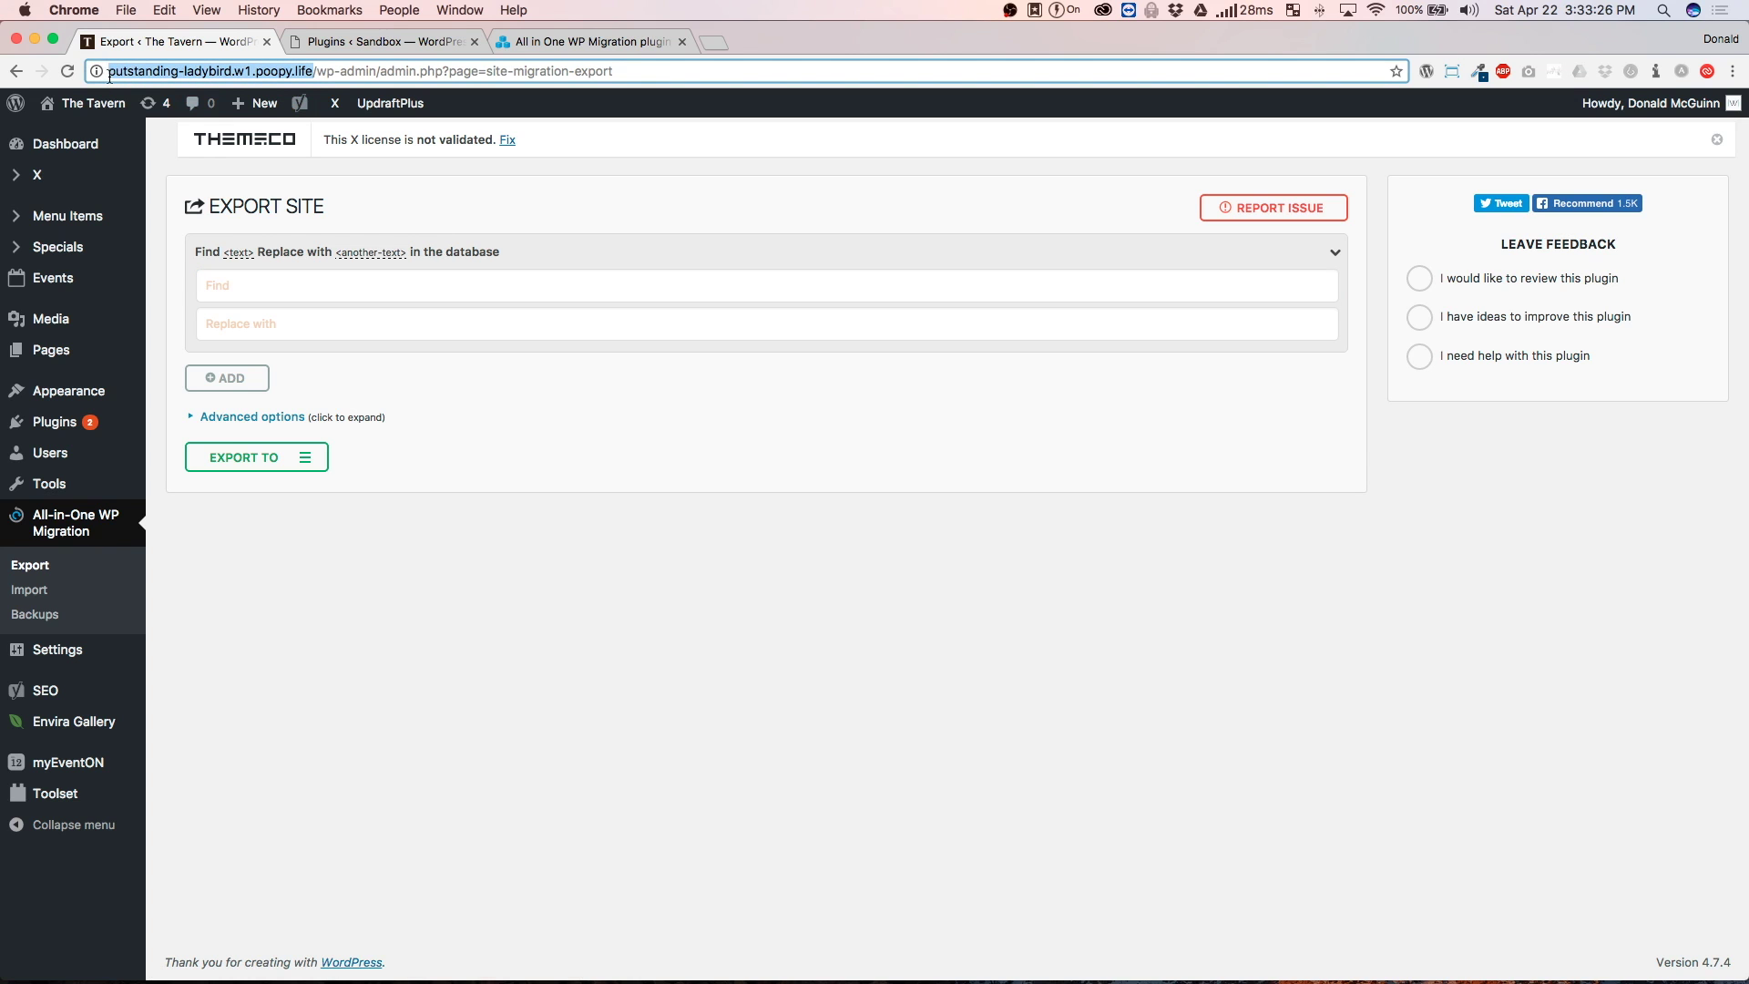
{"action": "left_click", "coordinate": [231, 289]}
{"action": "key", "text": "super+v"}
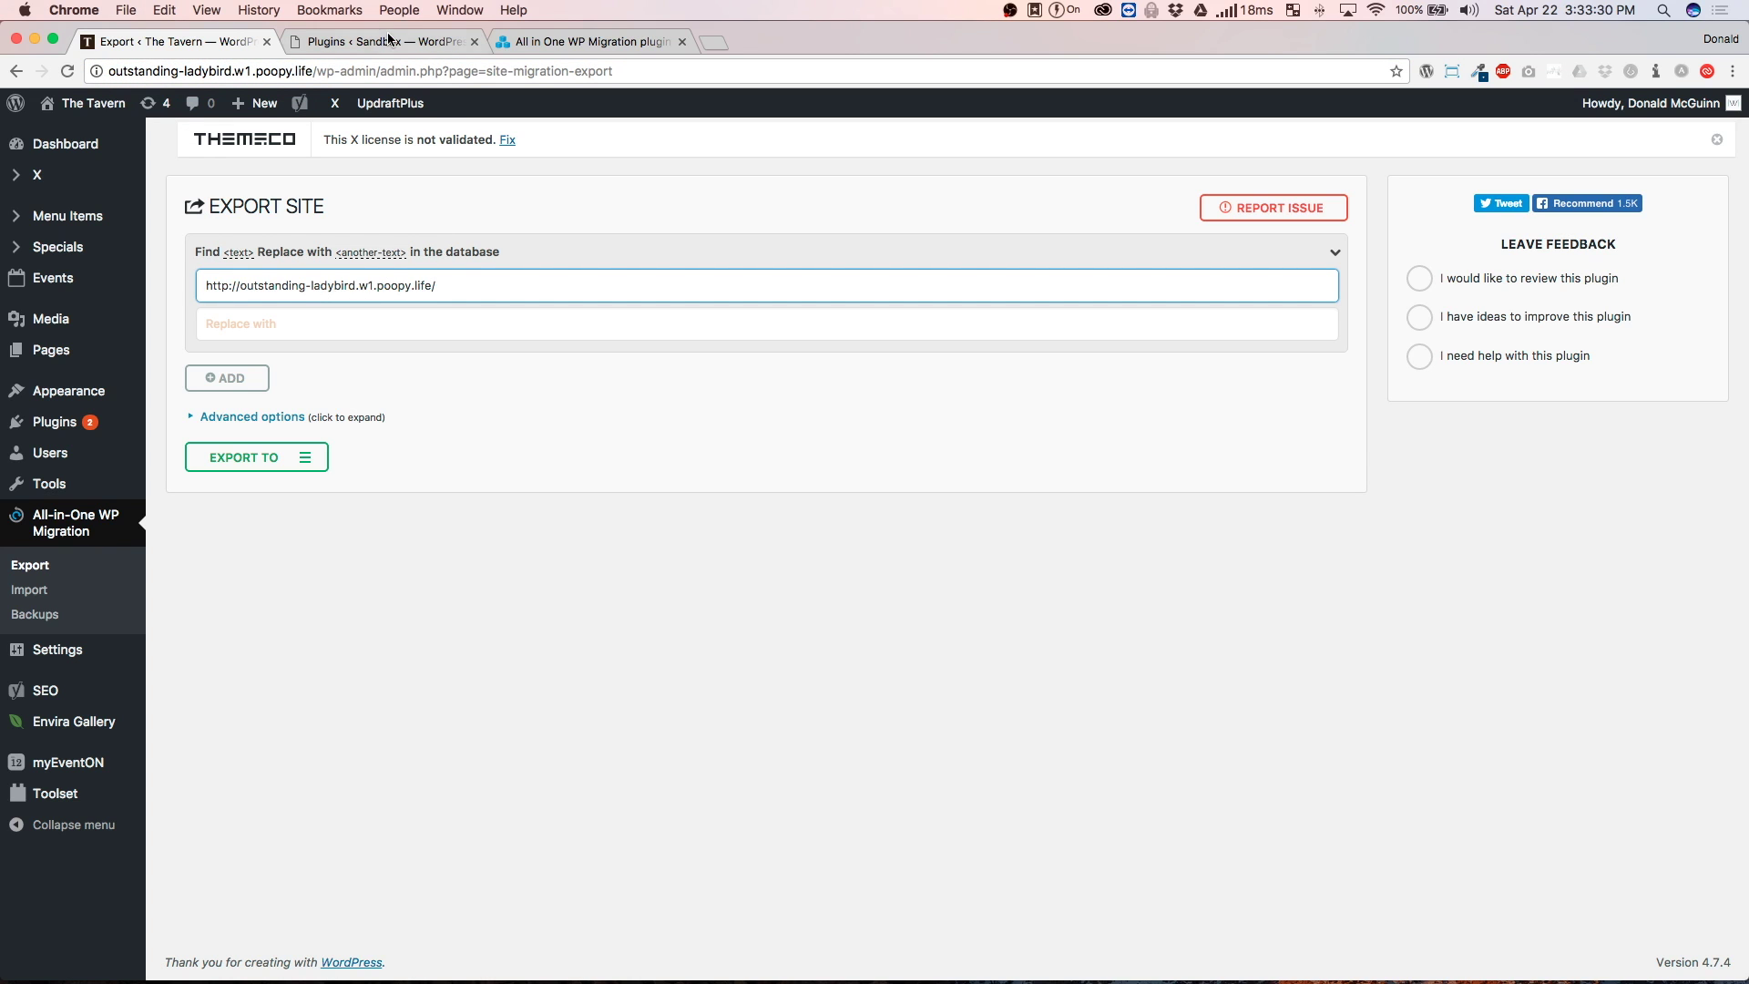
{"action": "left_click", "coordinate": [382, 42]}
{"action": "left_click_drag", "start_coordinate": [263, 71], "coordinate": [100, 77]}
{"action": "key", "text": "super+c"}
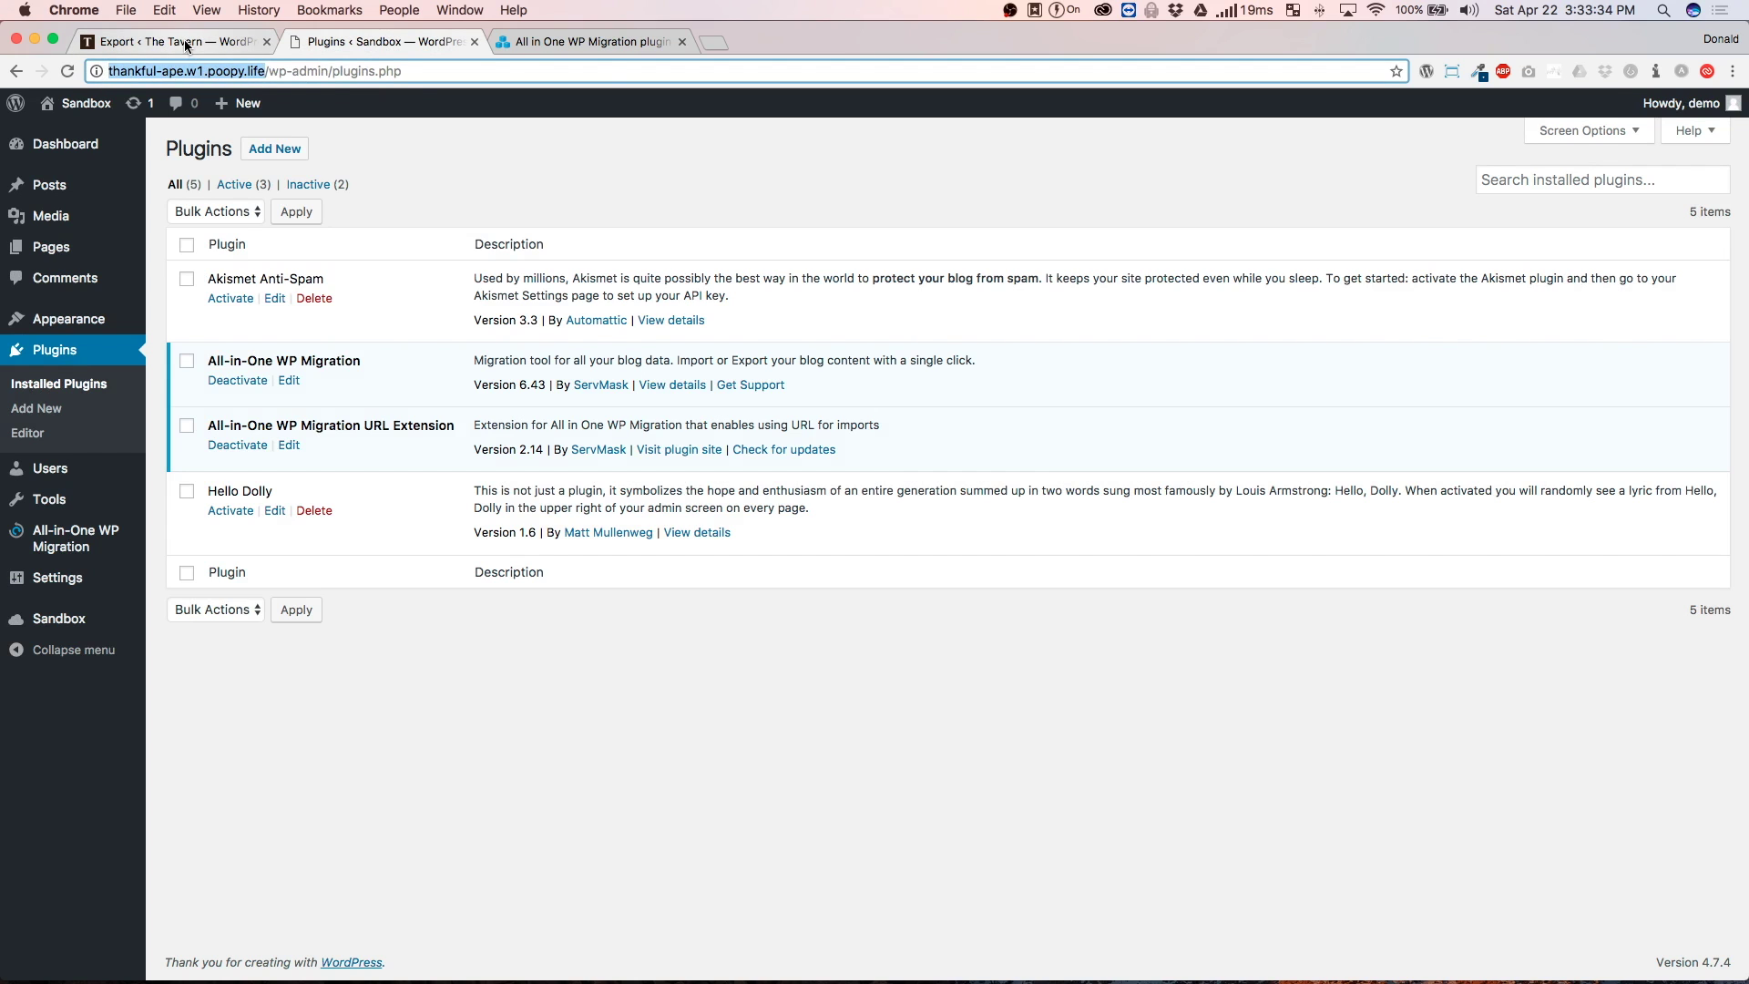
{"action": "left_click", "coordinate": [169, 41]}
{"action": "left_click", "coordinate": [274, 326]}
{"action": "key", "text": "super+v"}
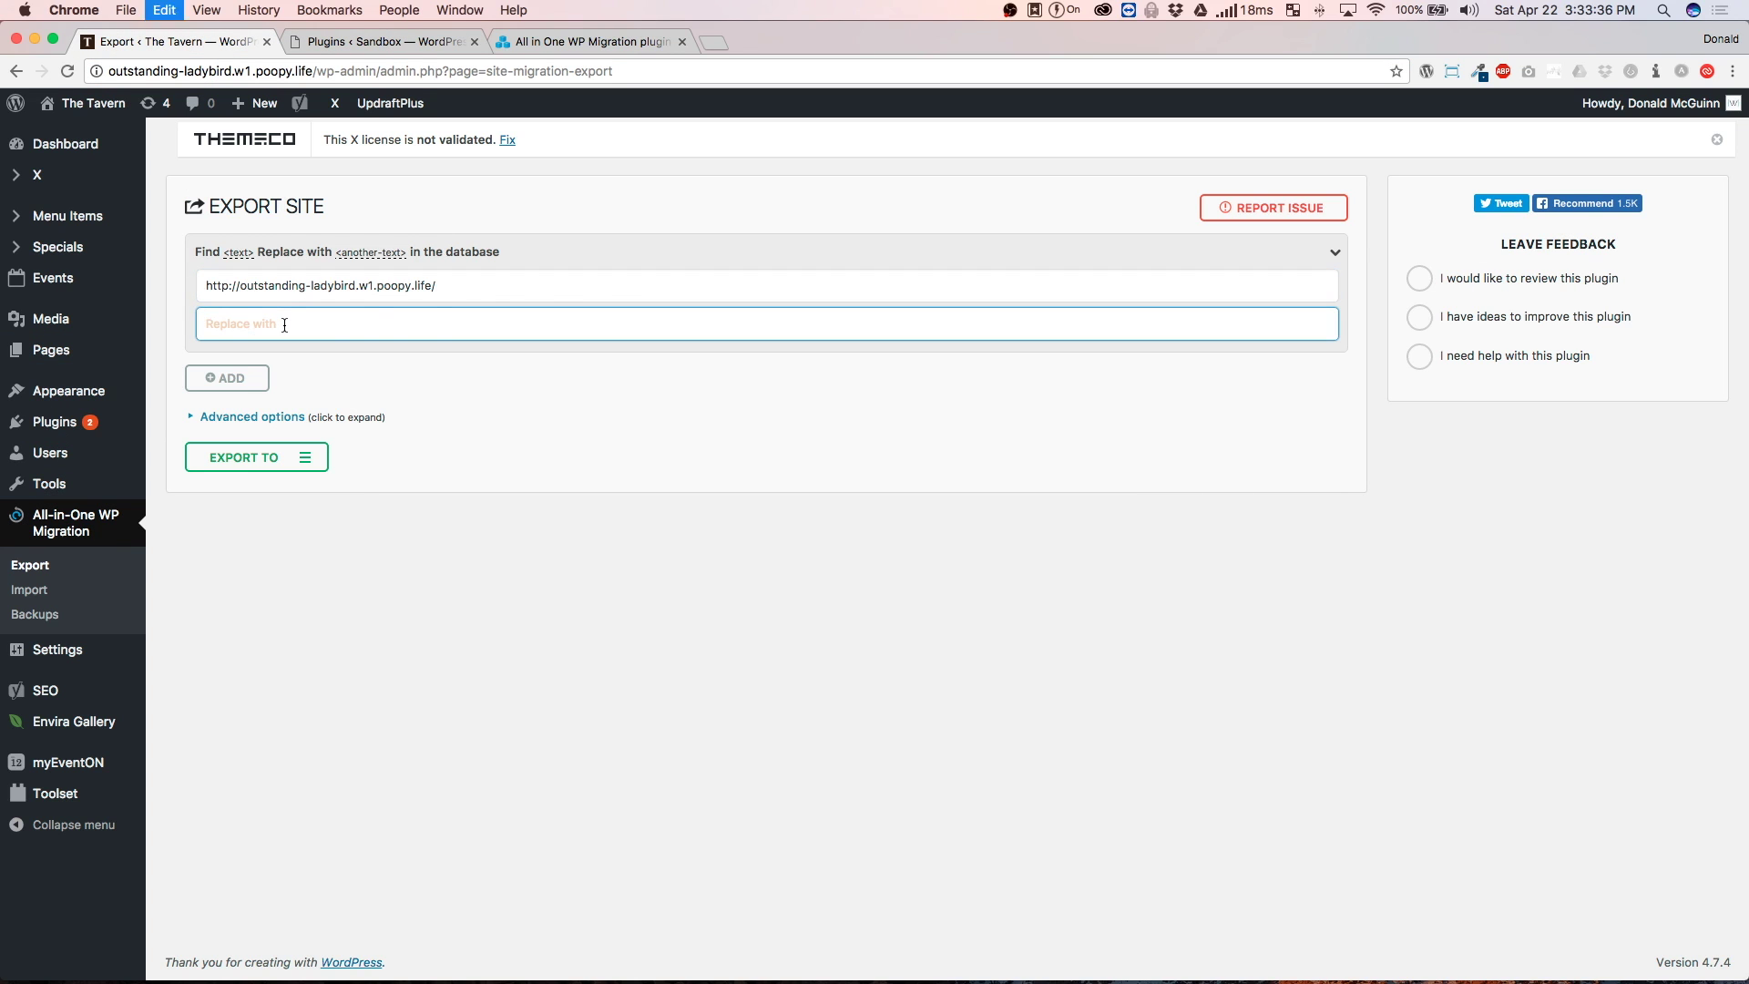
- Verify both URLs and show the EXPORT TO destination list
{"action": "left_click_drag", "start_coordinate": [459, 287], "coordinate": [187, 292]}
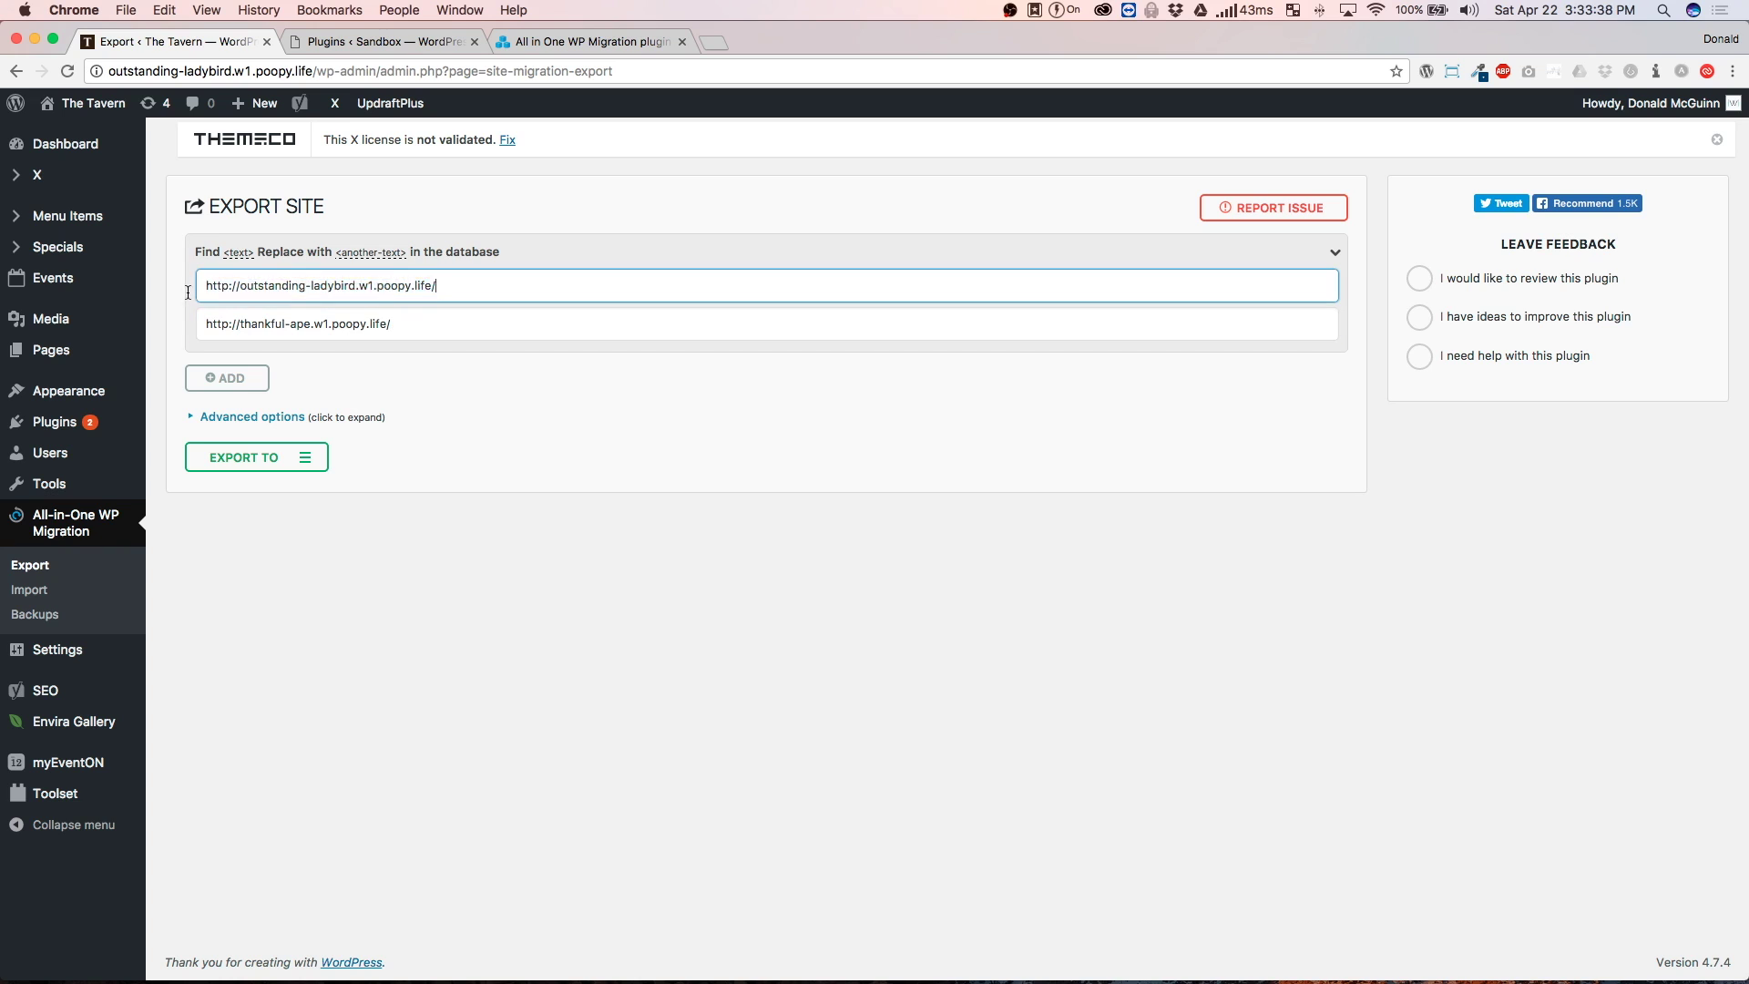
{"action": "left_click_drag", "start_coordinate": [441, 323], "coordinate": [194, 328]}
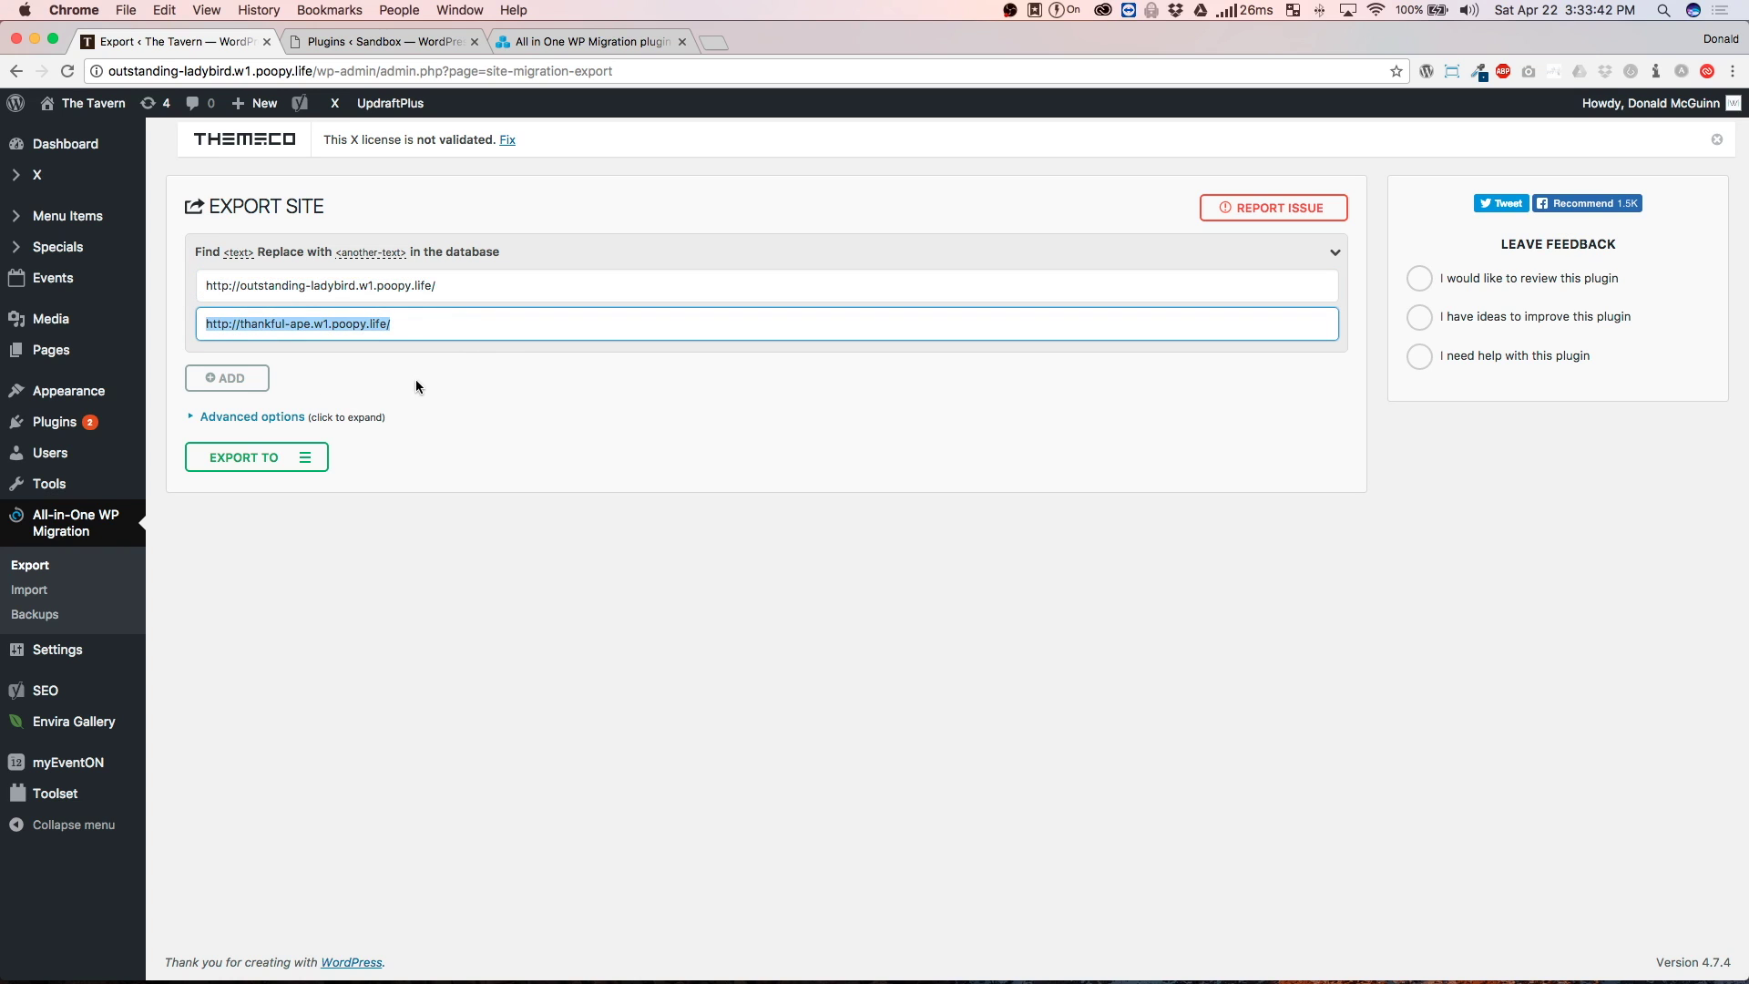
{"action": "left_click", "coordinate": [452, 386]}
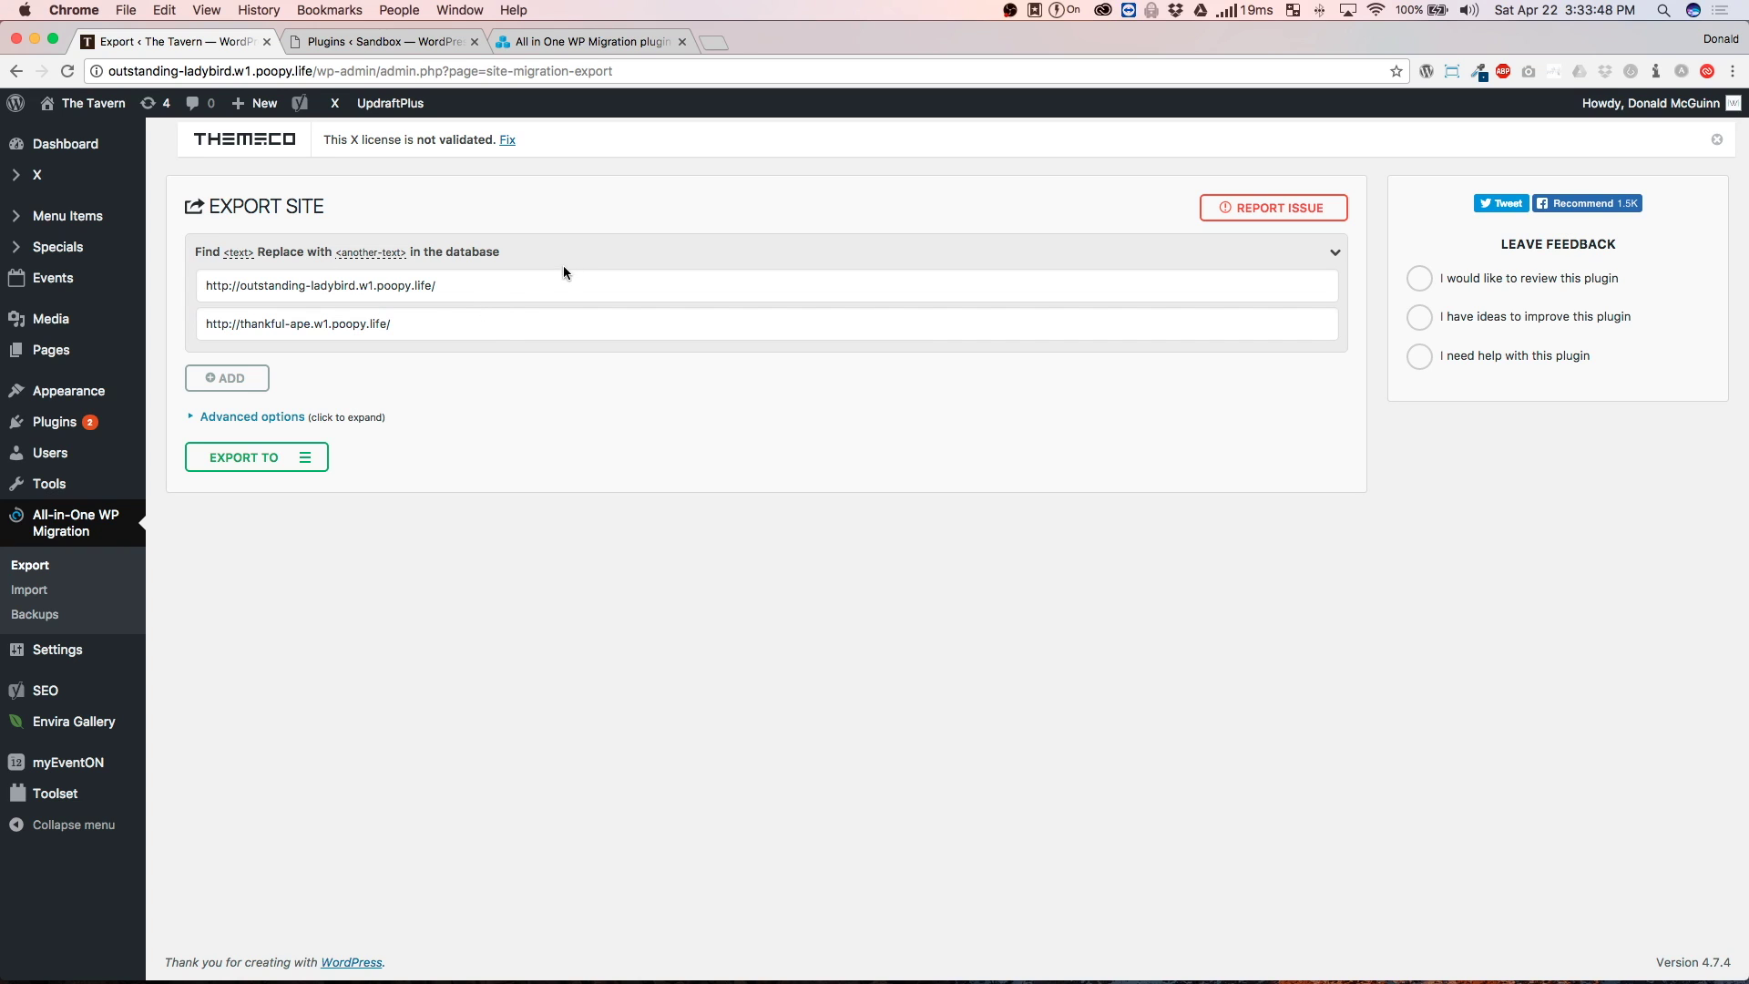
{"action": "left_click", "coordinate": [307, 461]}
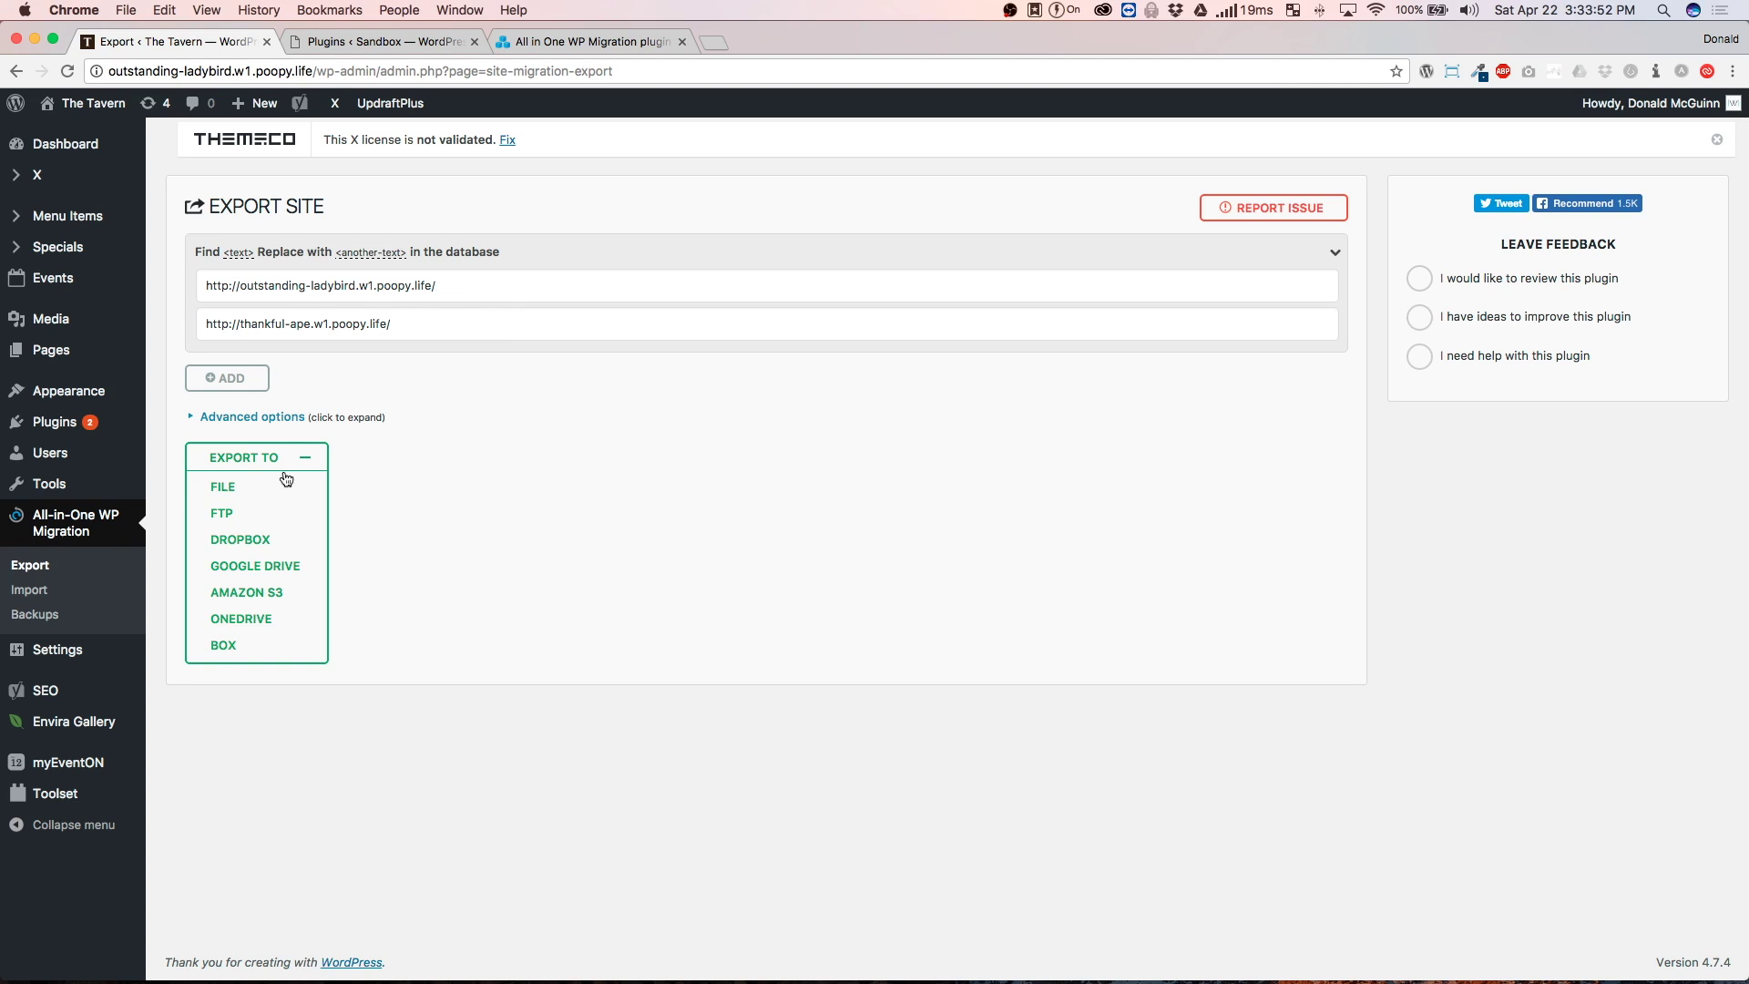
- Export the whole site to a 259 MB File, then switch to the ServMask website
{"action": "left_click", "coordinate": [223, 489]}
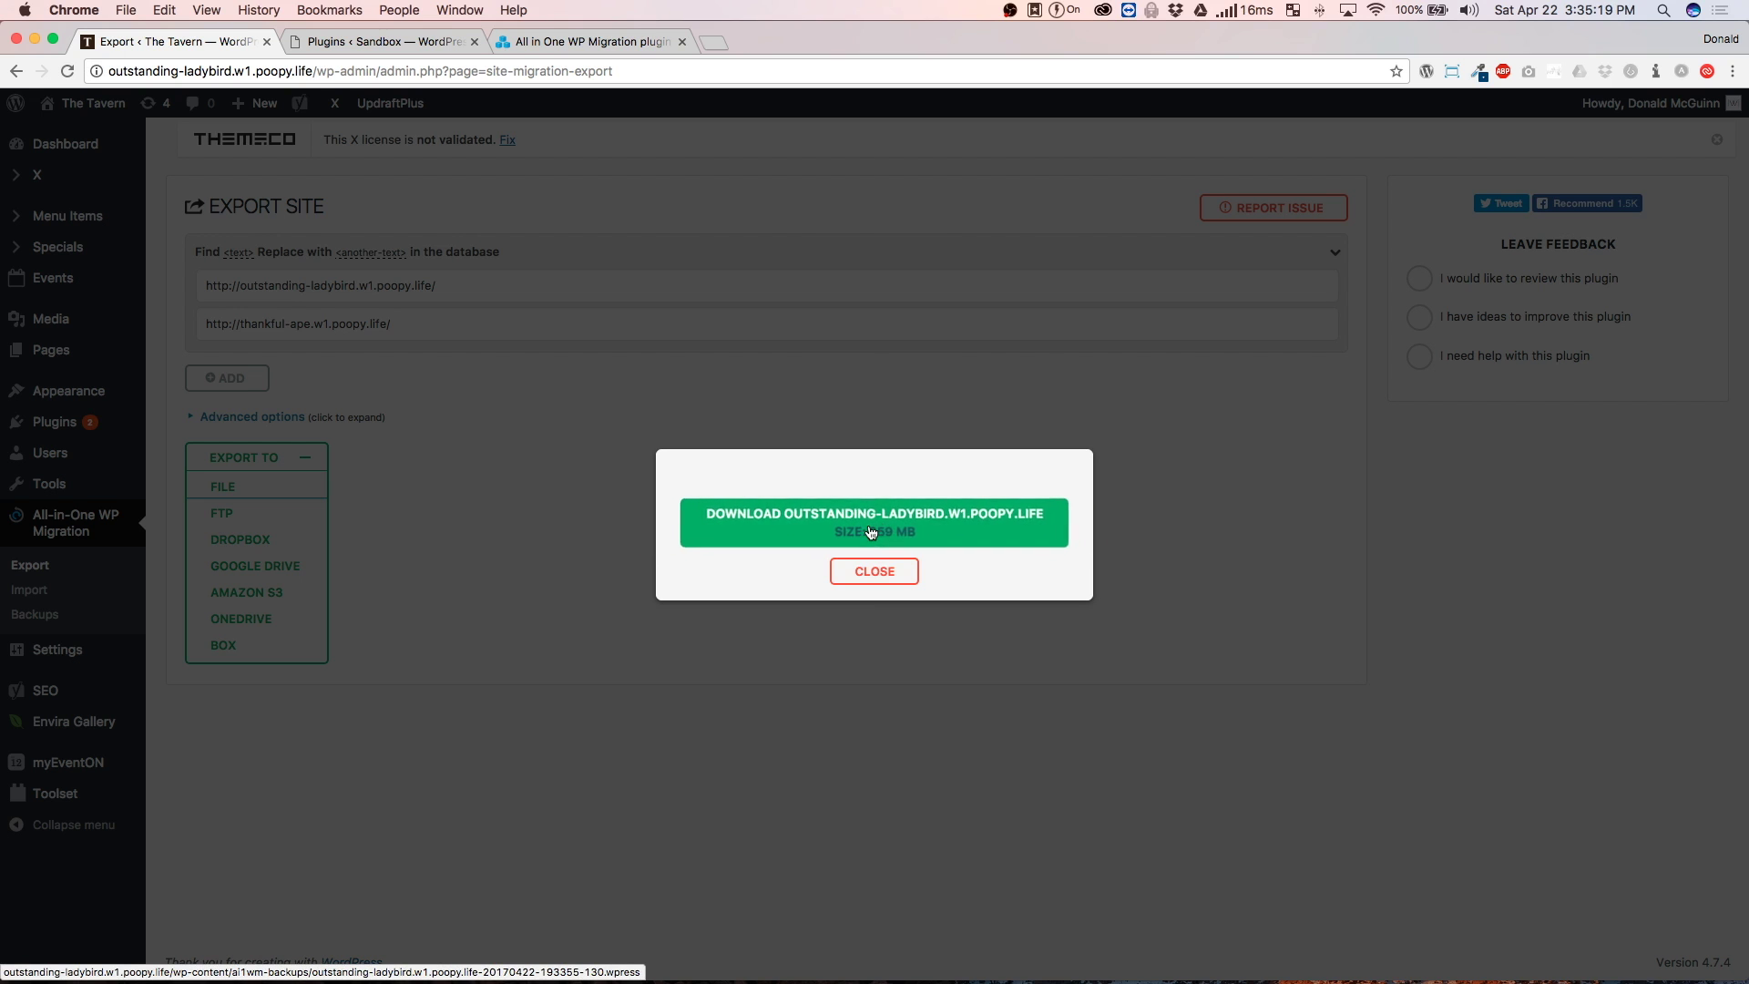
{"action": "left_click", "coordinate": [587, 43]}
{"action": "left_click_drag", "start_coordinate": [337, 71], "coordinate": [160, 71]}
{"action": "left_click", "coordinate": [790, 169]}
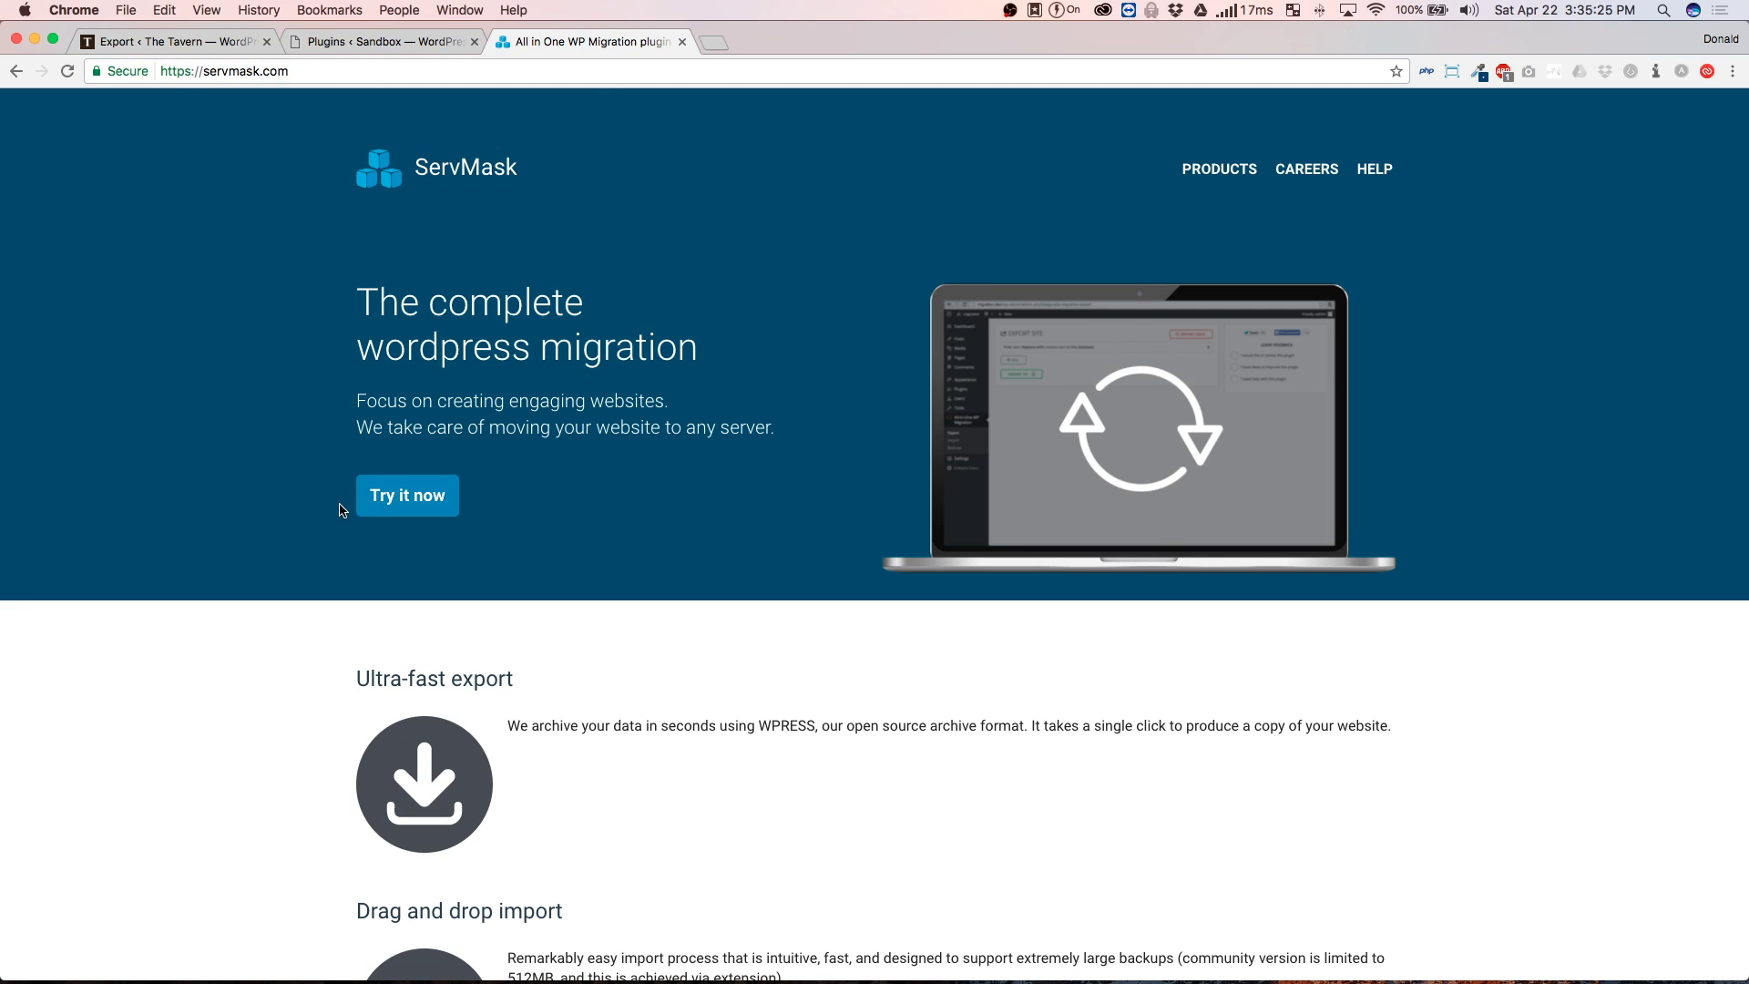
- Browse the ServMask homepage and its Products page of migration extensions
{"action": "scroll", "coordinate": [341, 505], "scroll_direction": "down", "scroll_amount": 5}
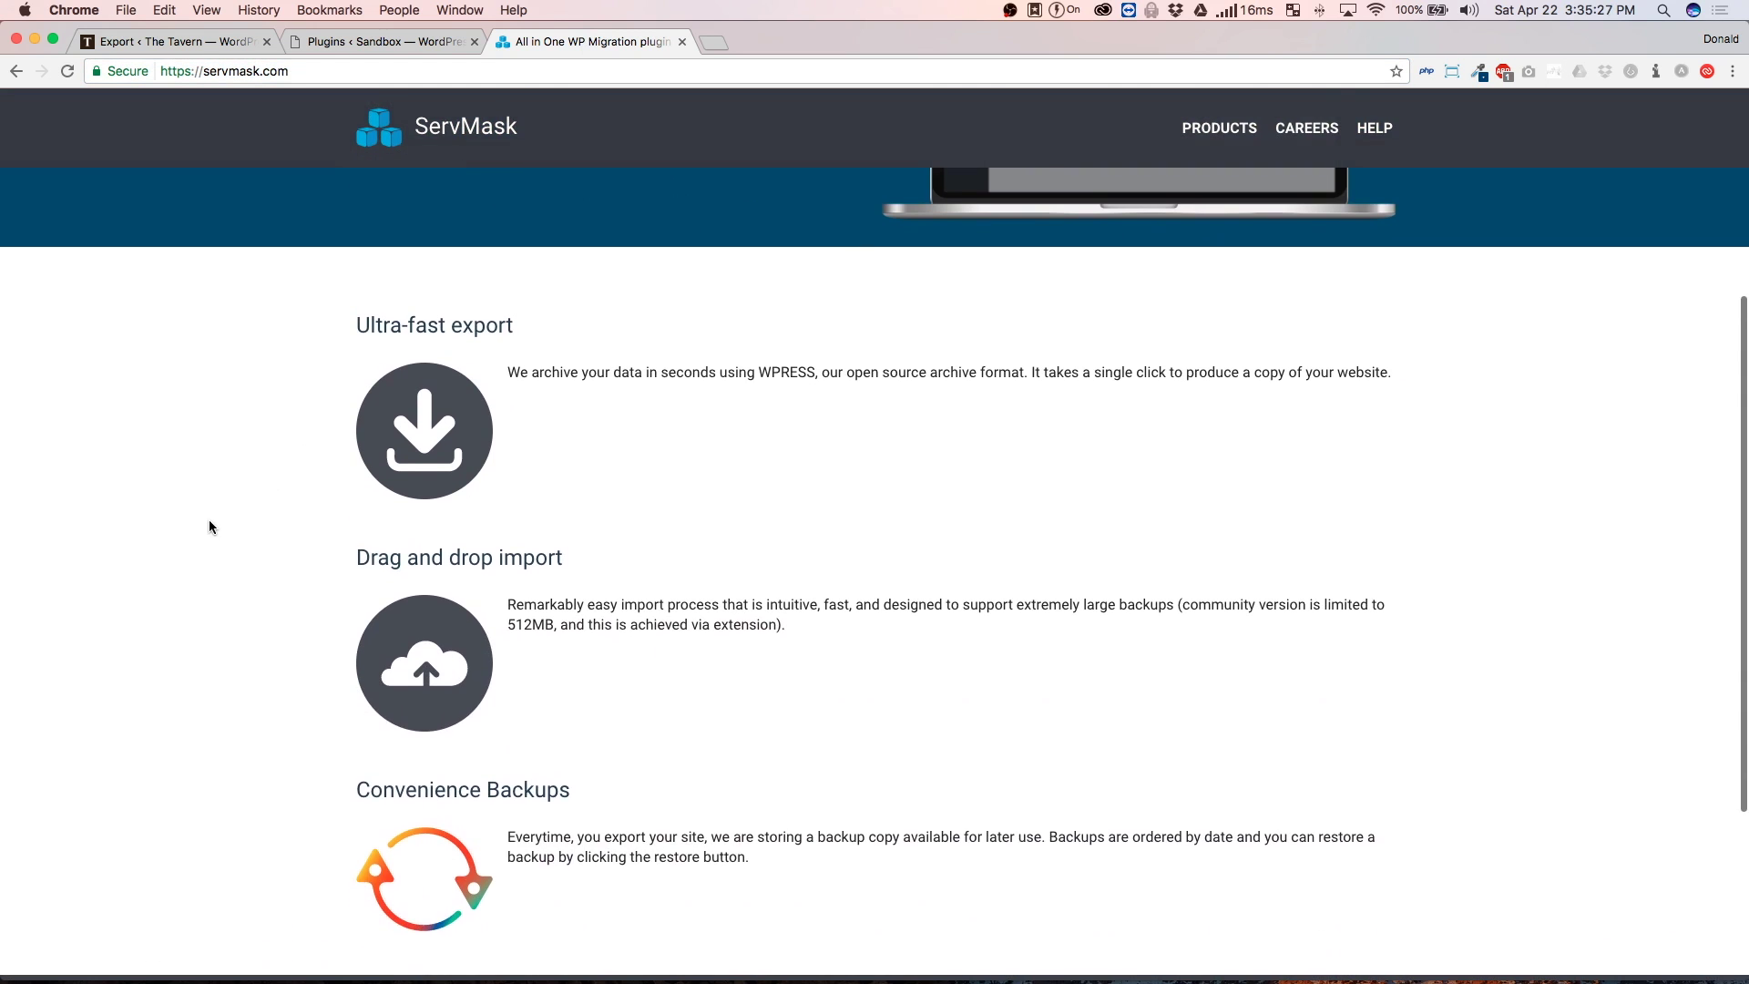
{"action": "scroll", "coordinate": [210, 528], "scroll_direction": "up", "scroll_amount": 1}
{"action": "scroll", "coordinate": [209, 529], "scroll_direction": "down", "scroll_amount": 3}
{"action": "scroll", "coordinate": [218, 519], "scroll_direction": "up", "scroll_amount": 3}
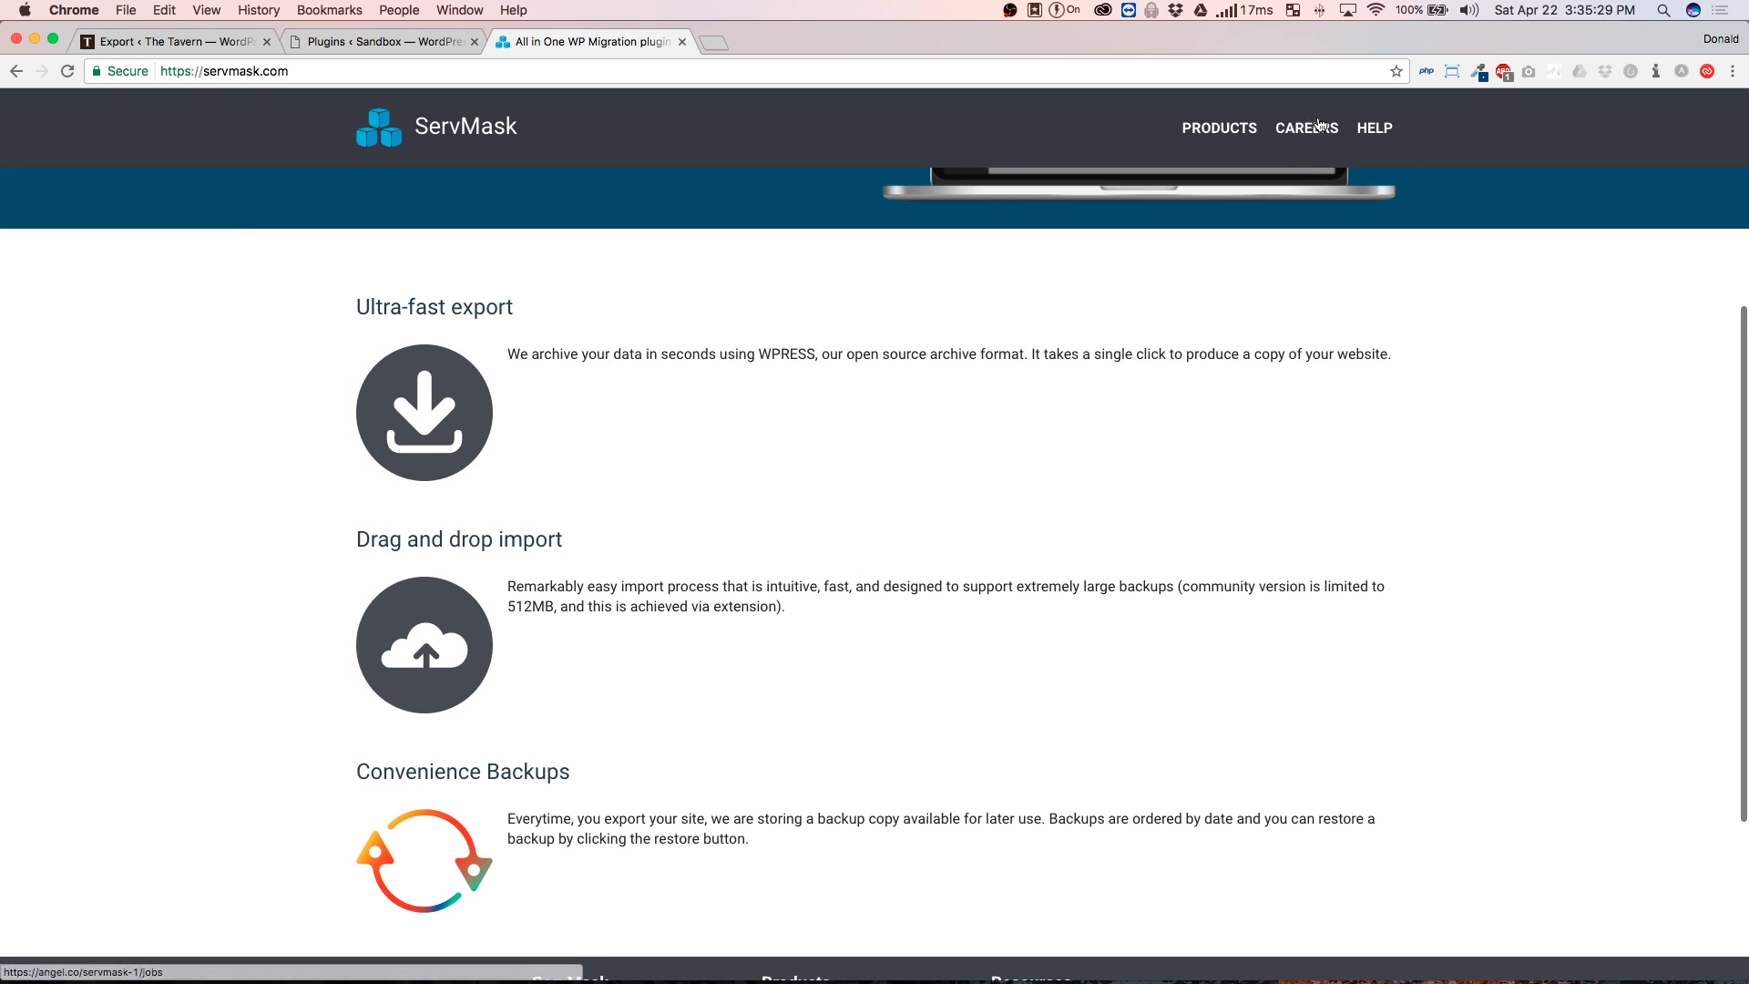
{"action": "left_click", "coordinate": [1228, 133]}
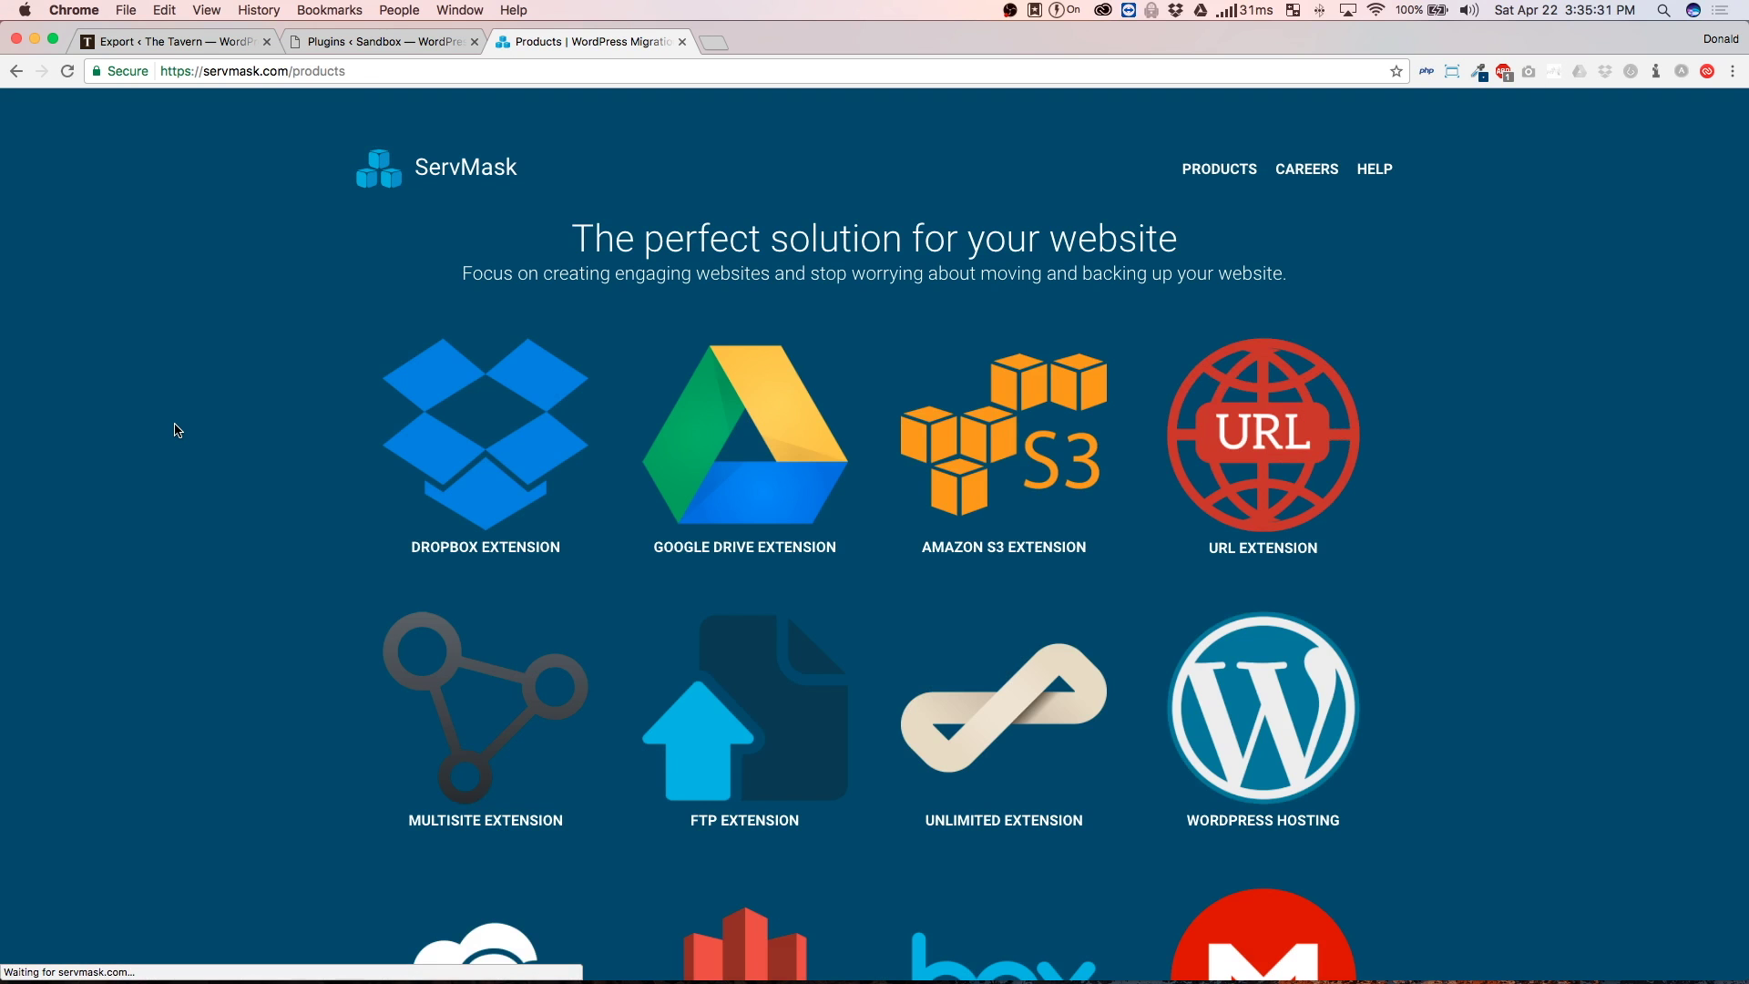
{"action": "scroll", "coordinate": [183, 430], "scroll_direction": "down", "scroll_amount": 3}
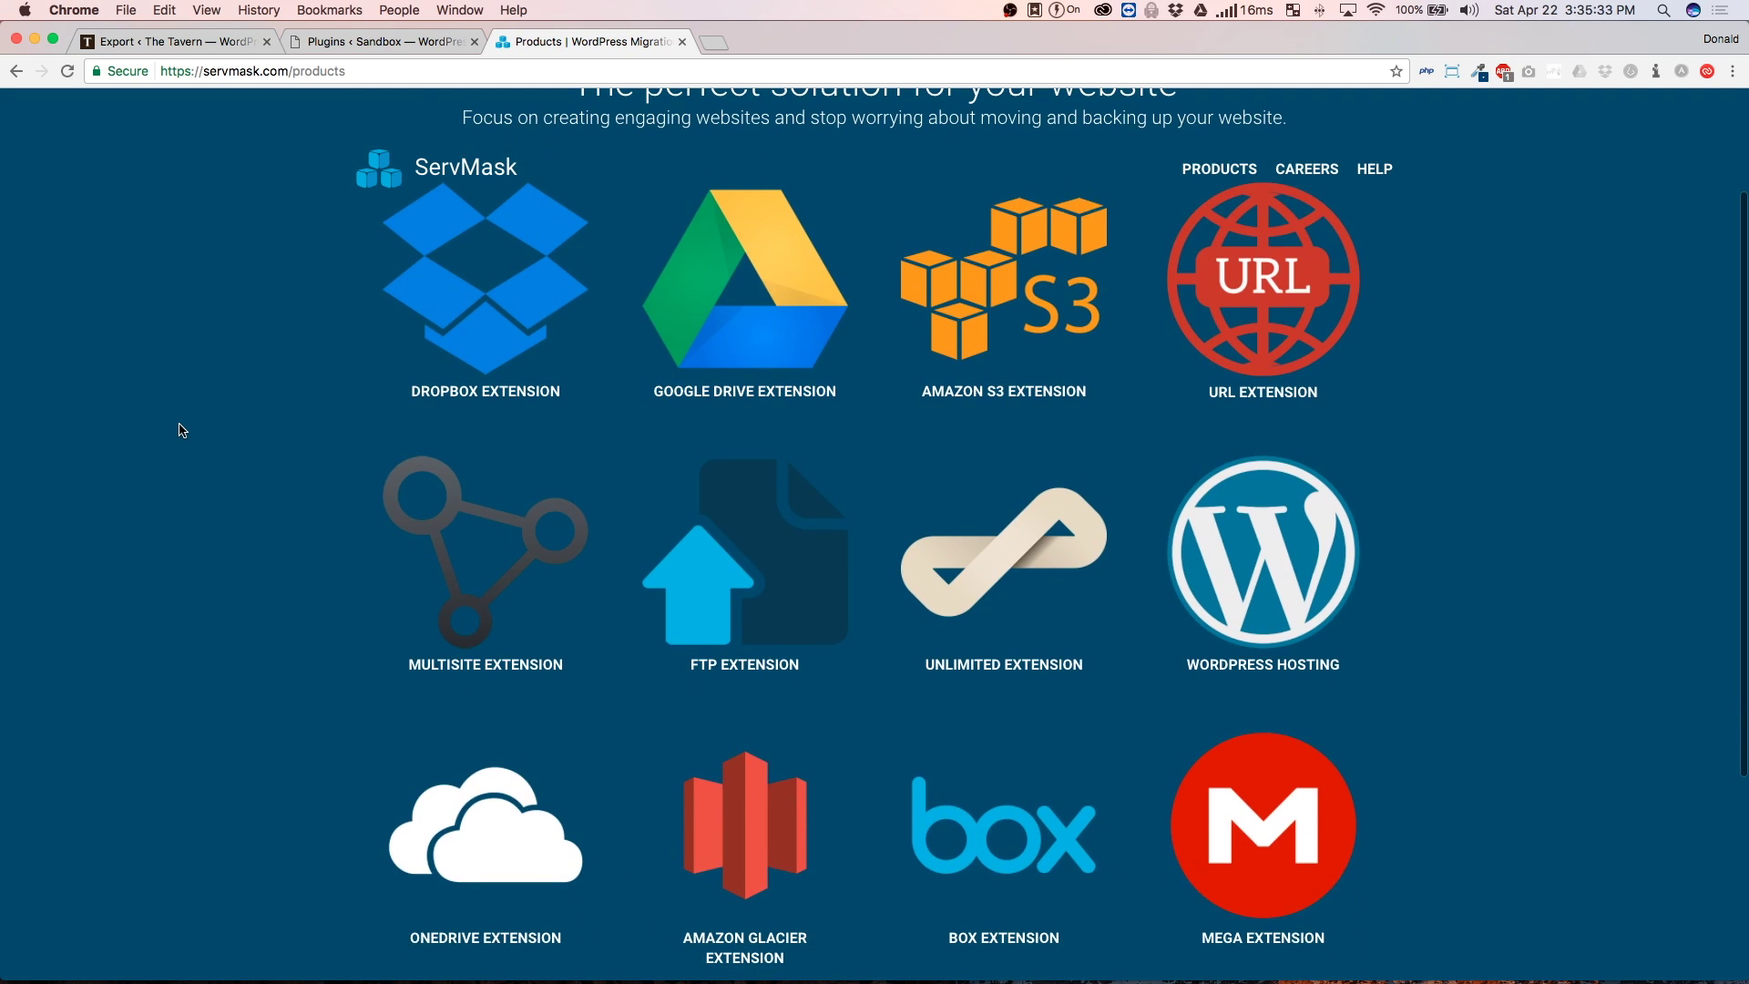
{"action": "scroll", "coordinate": [182, 430], "scroll_direction": "down", "scroll_amount": 1}
{"action": "scroll", "coordinate": [1275, 301], "scroll_direction": "up", "scroll_amount": 2}
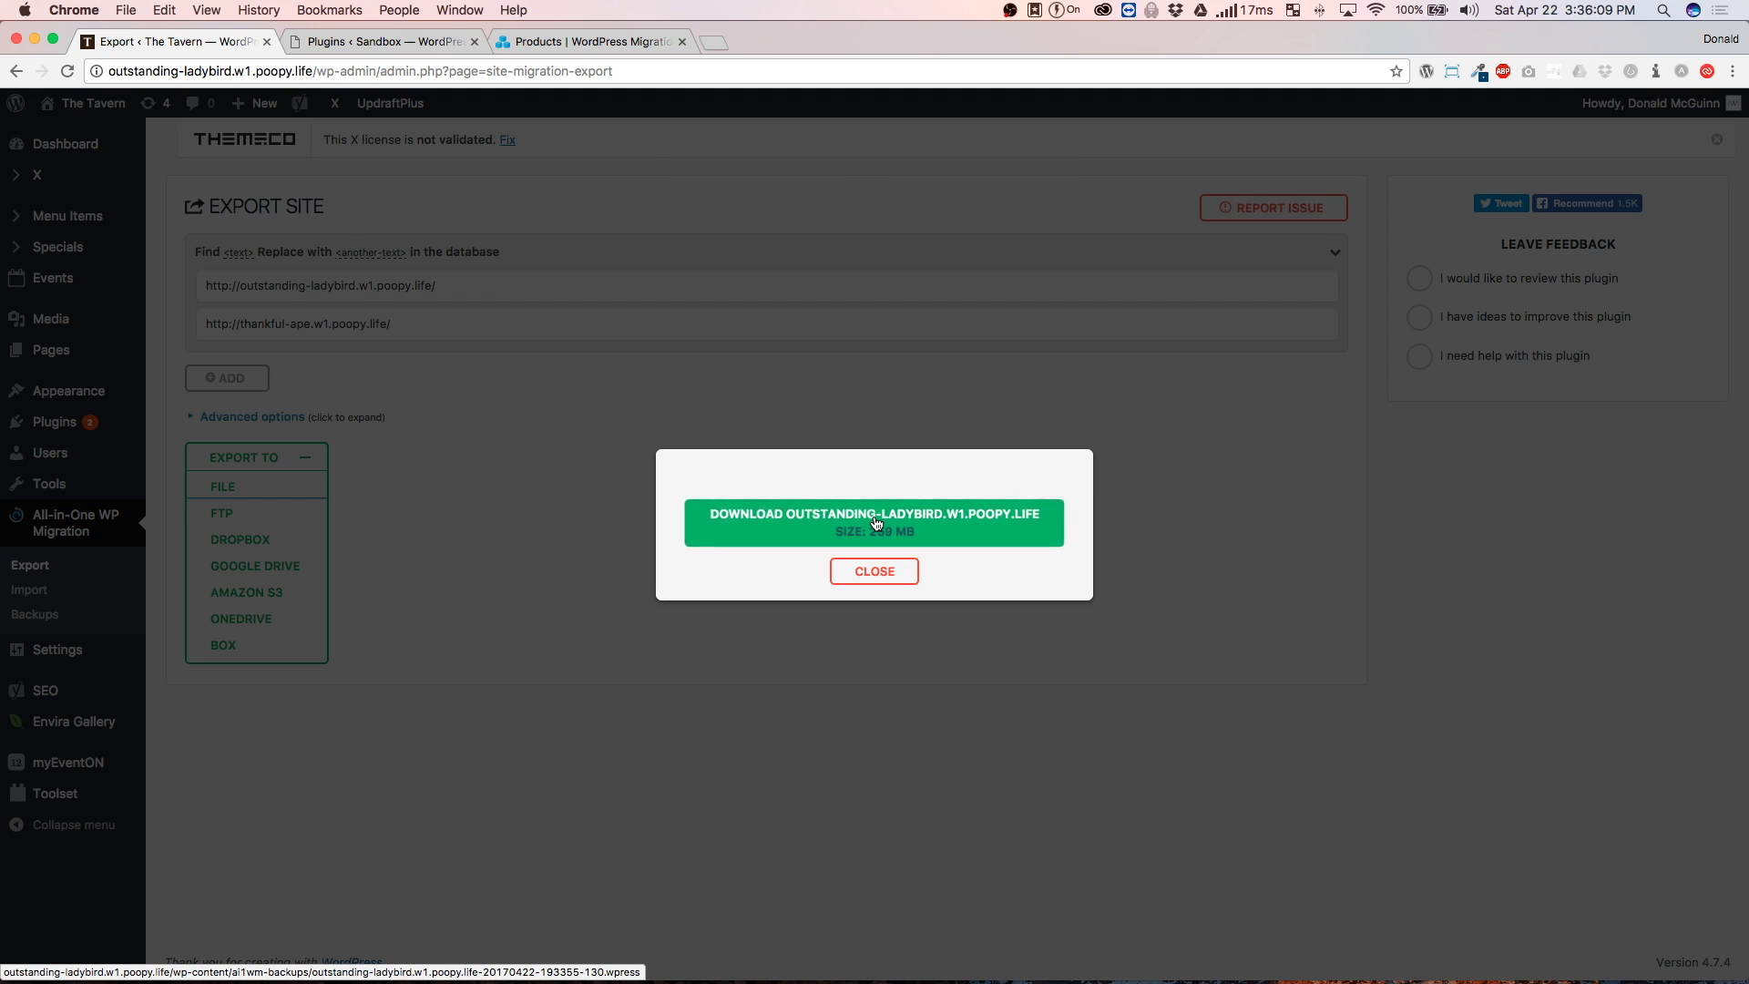
- Download the exported .wpress file and open the Sandbox site's All-in-One WP Migration Import page
{"action": "left_click", "coordinate": [876, 522]}
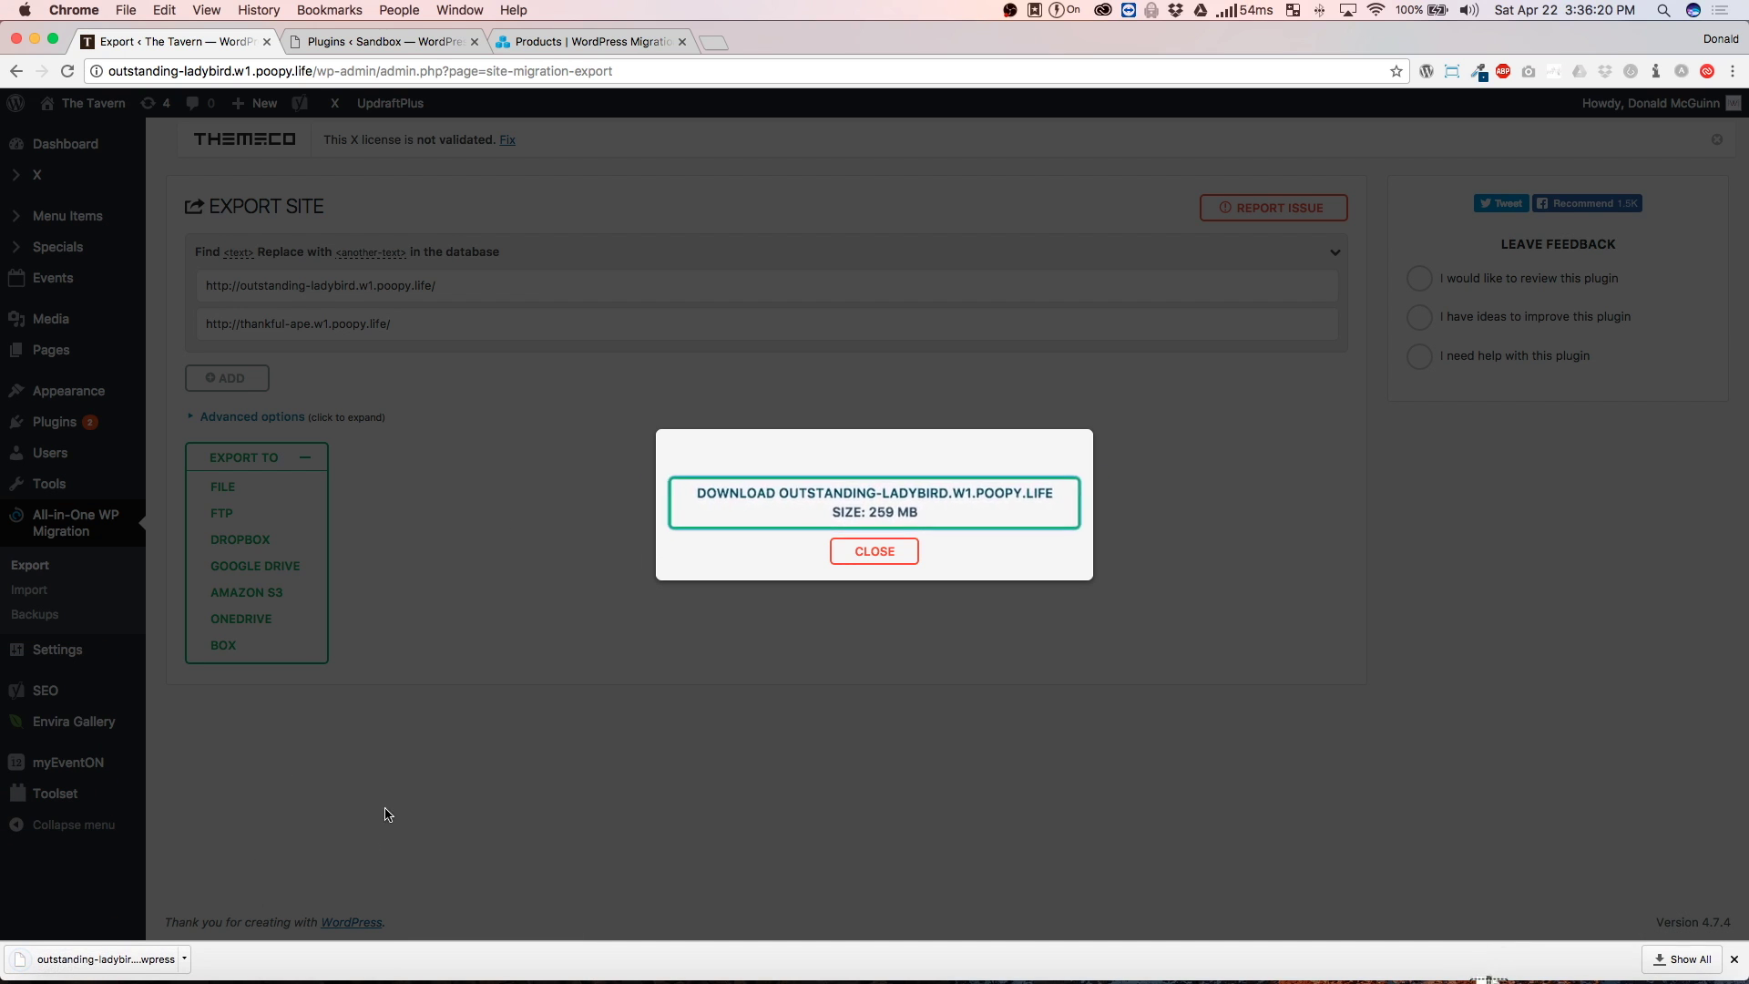
{"action": "left_click", "coordinate": [401, 43]}
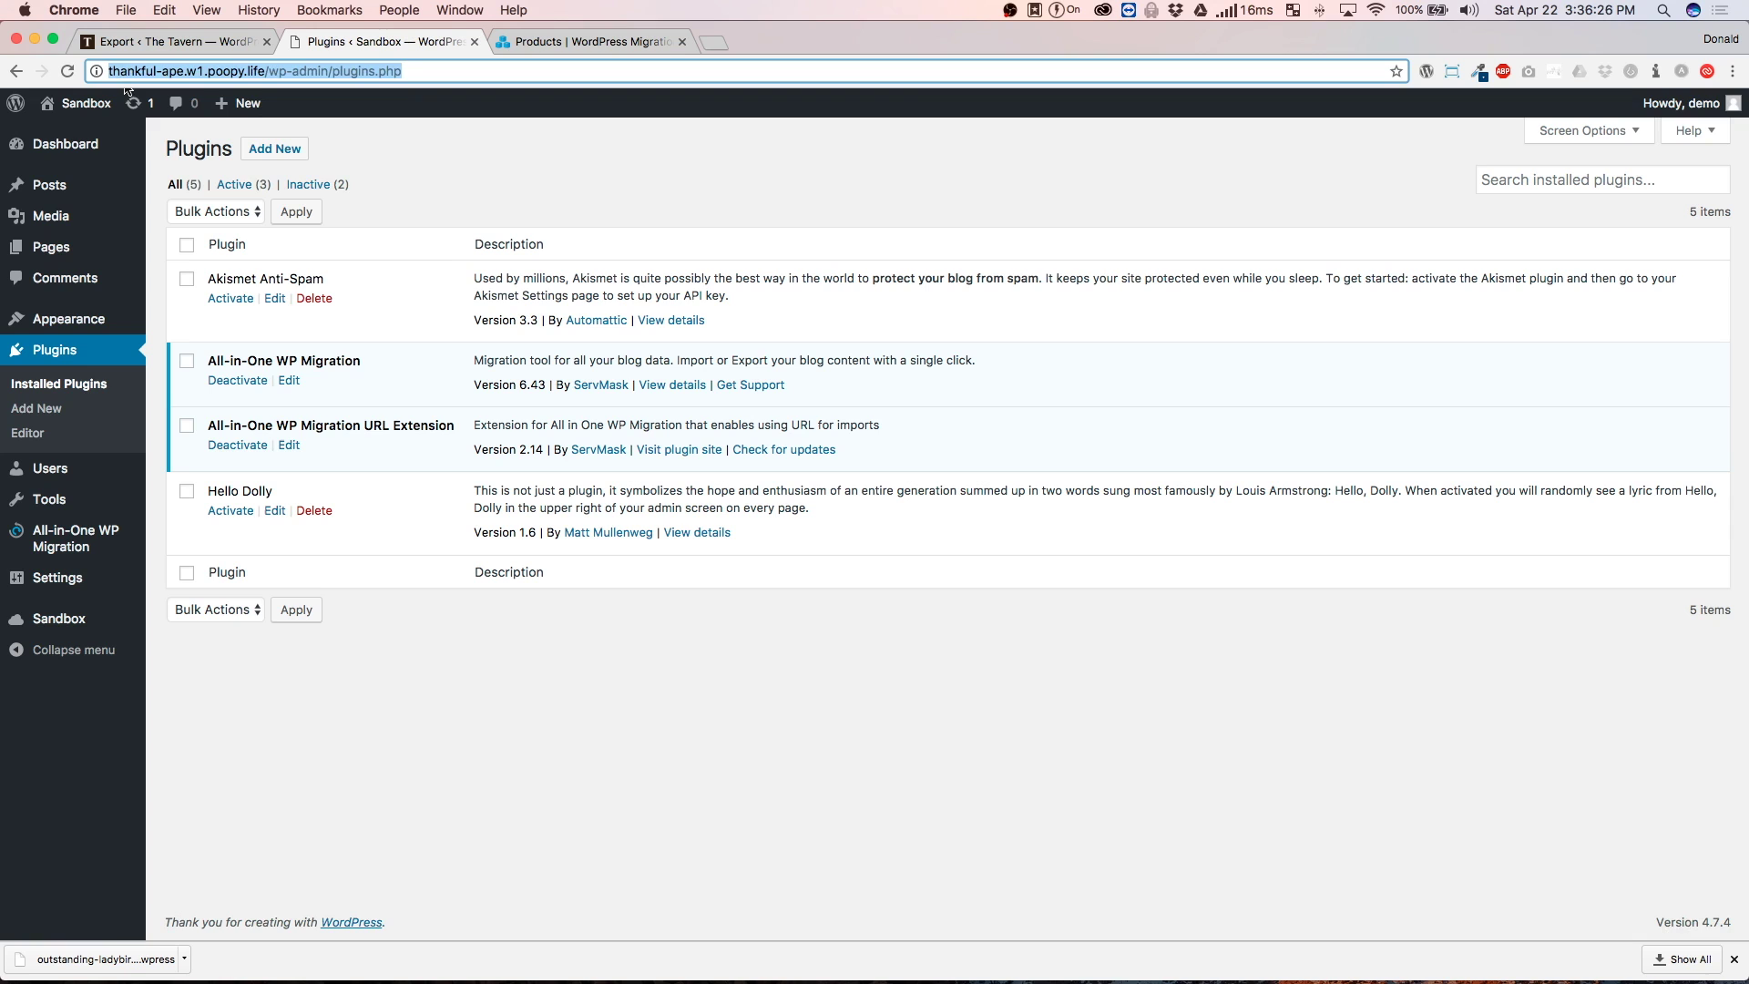
{"action": "left_click", "coordinate": [478, 194]}
{"action": "mouse_move", "coordinate": [68, 543]}
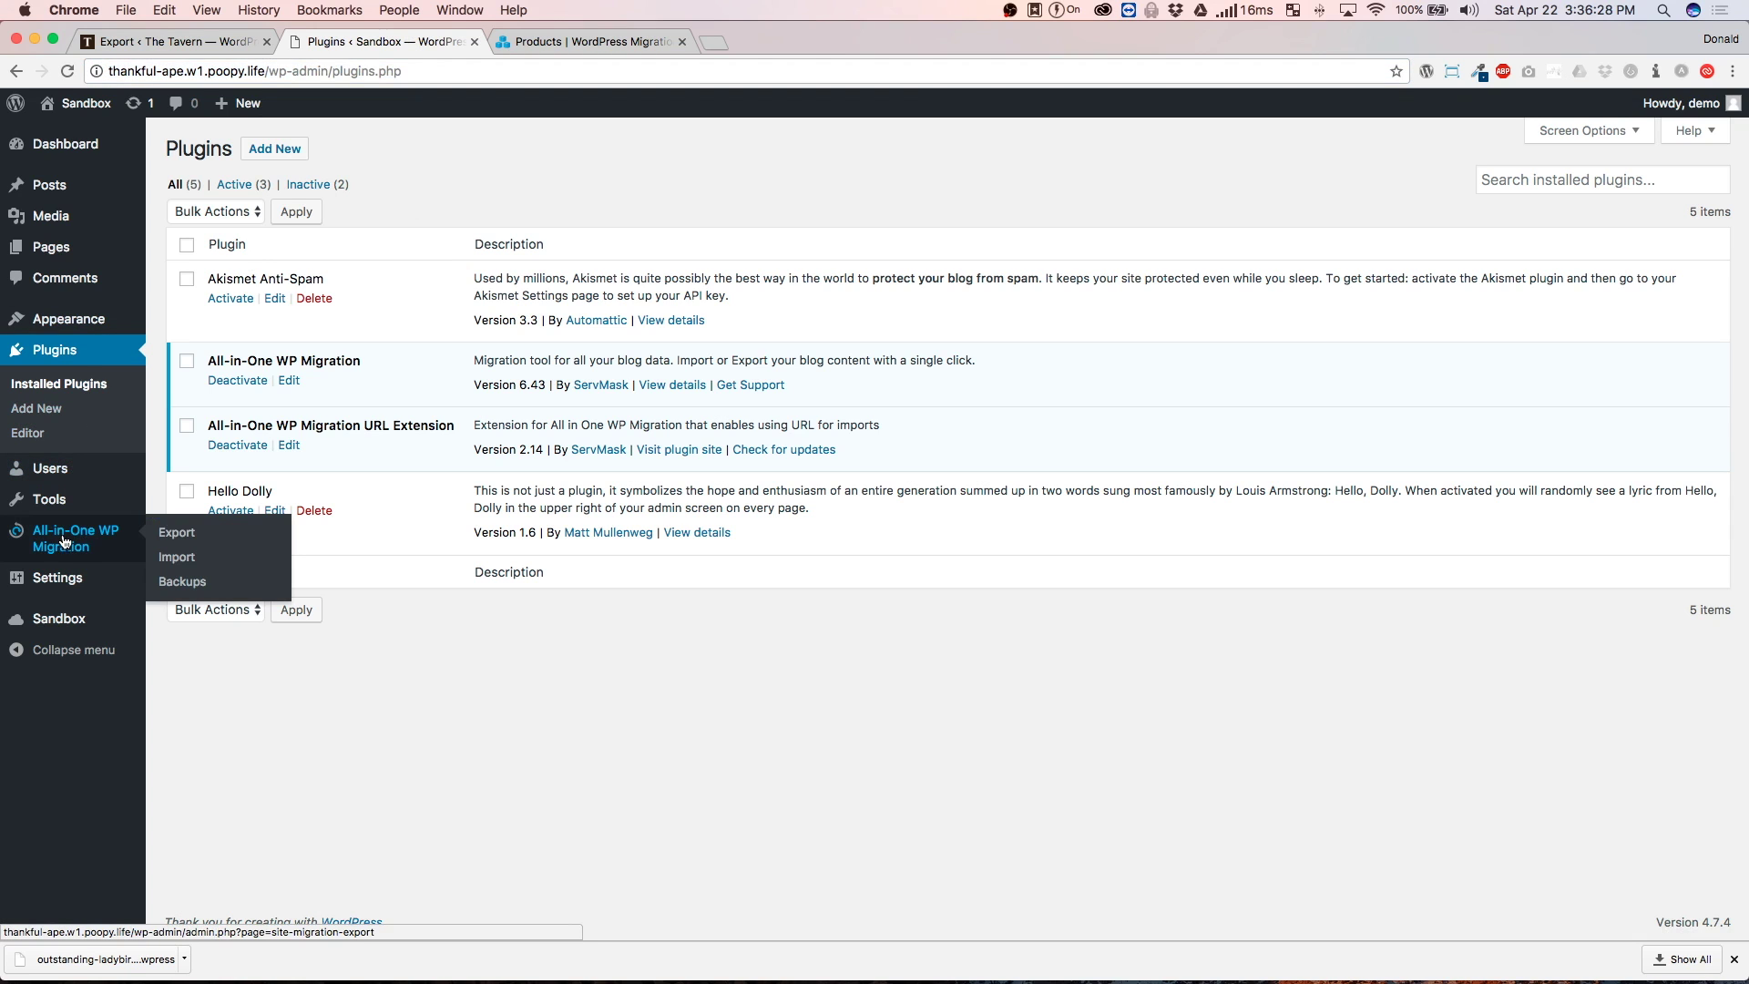
{"action": "left_click", "coordinate": [177, 559]}
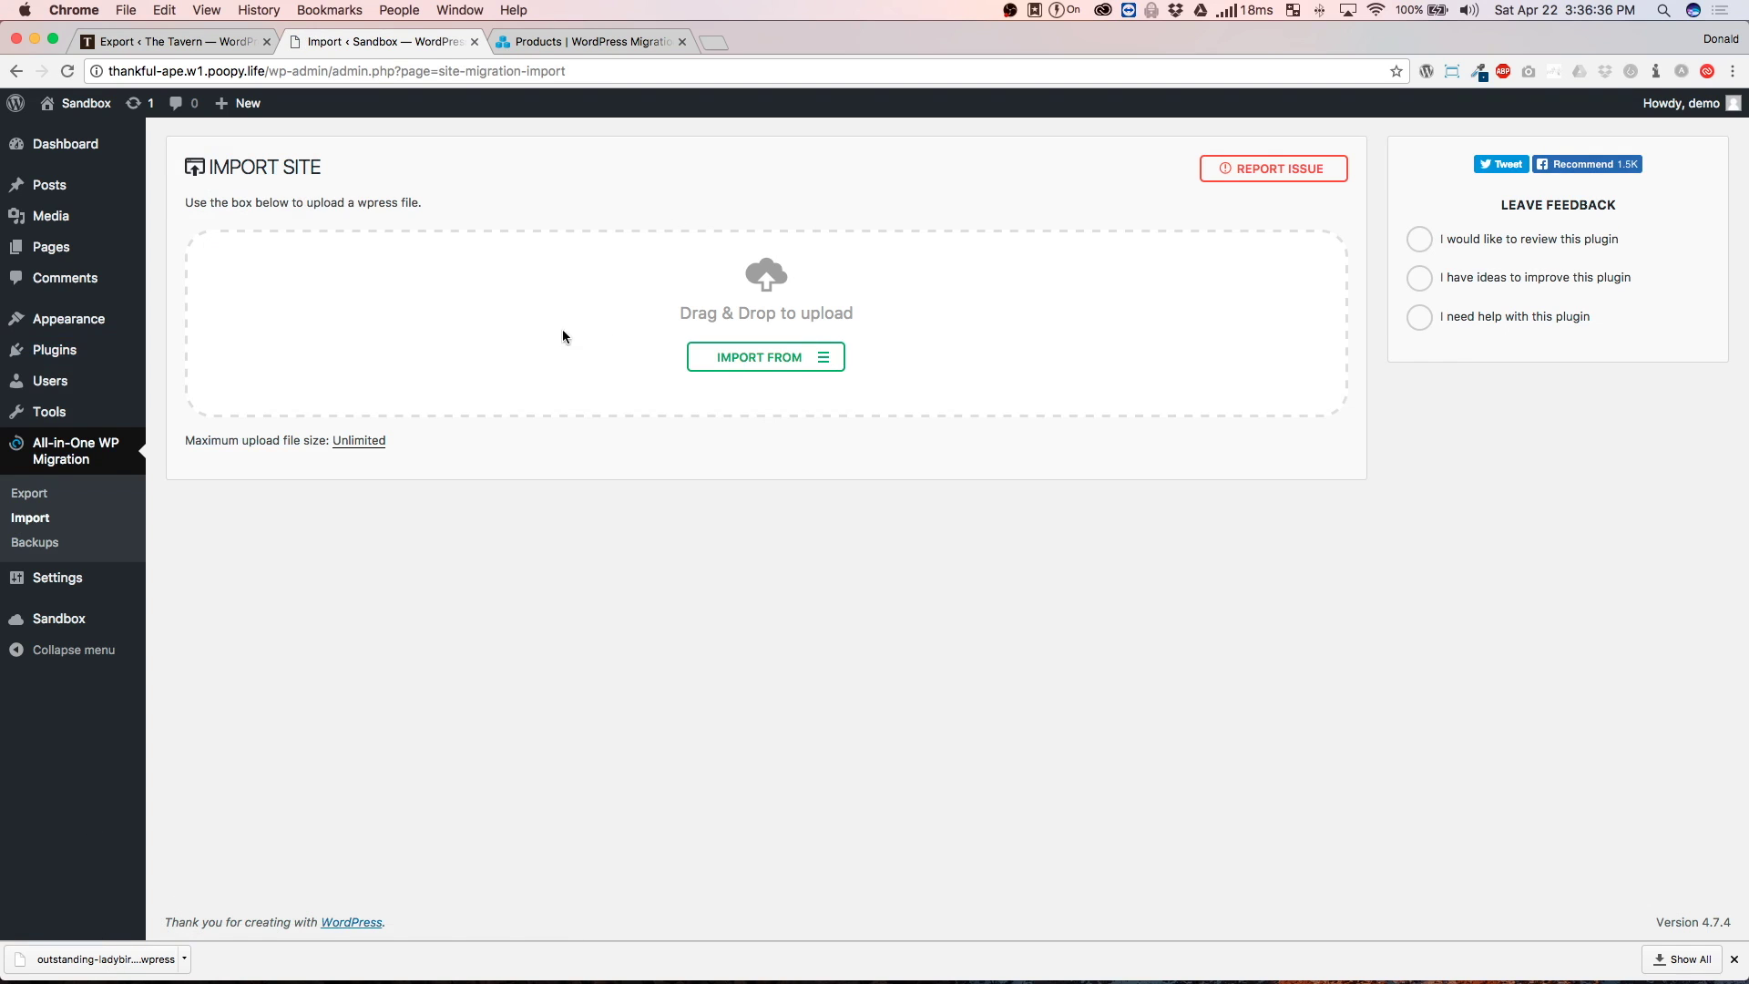
{"action": "left_click", "coordinate": [823, 359]}
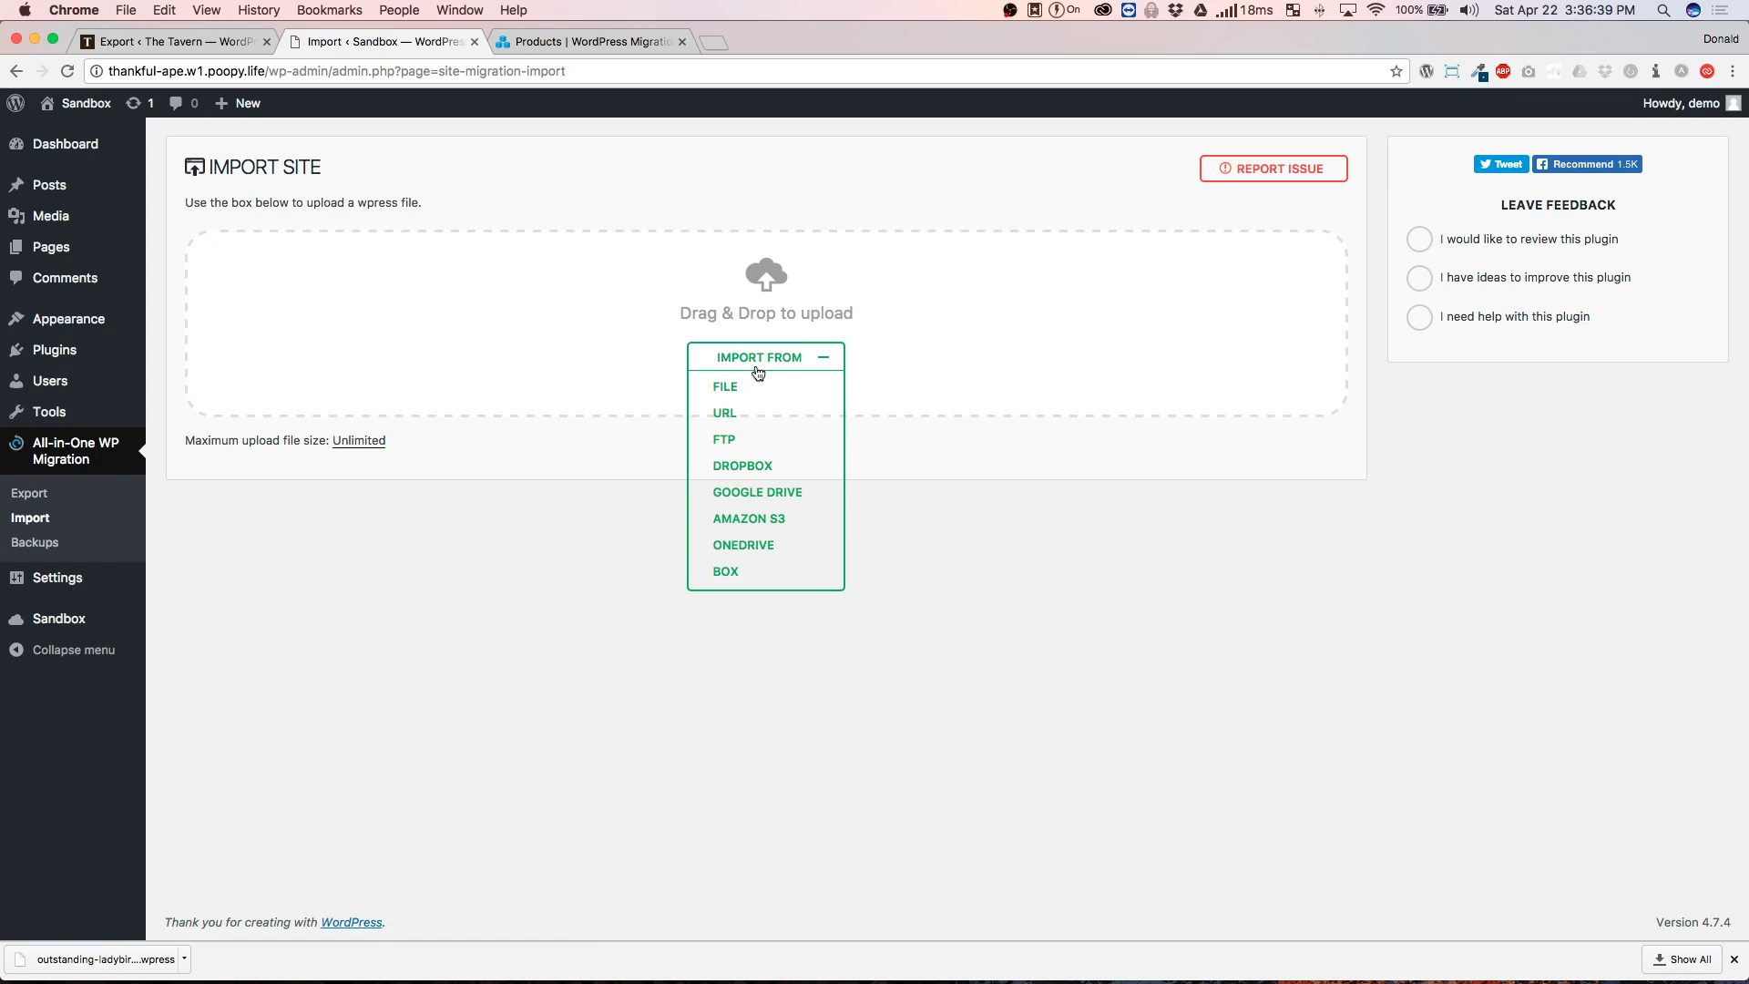
{"action": "left_click", "coordinate": [724, 414]}
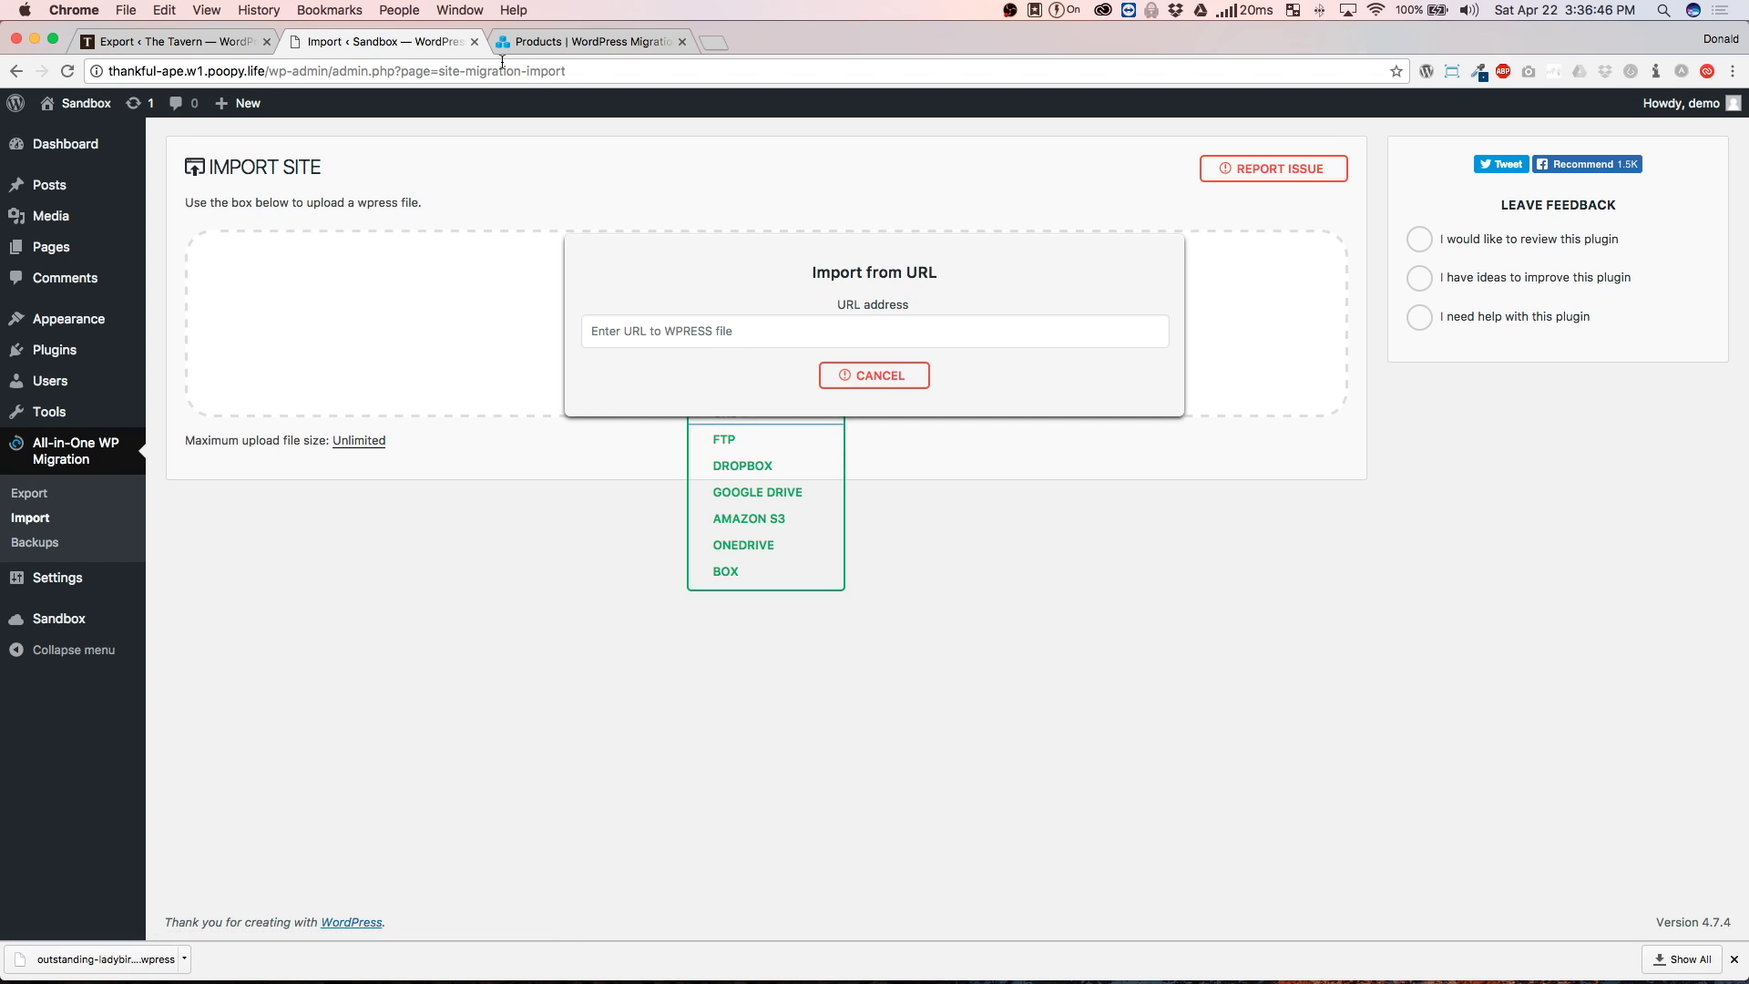
{"action": "left_click", "coordinate": [766, 339]}
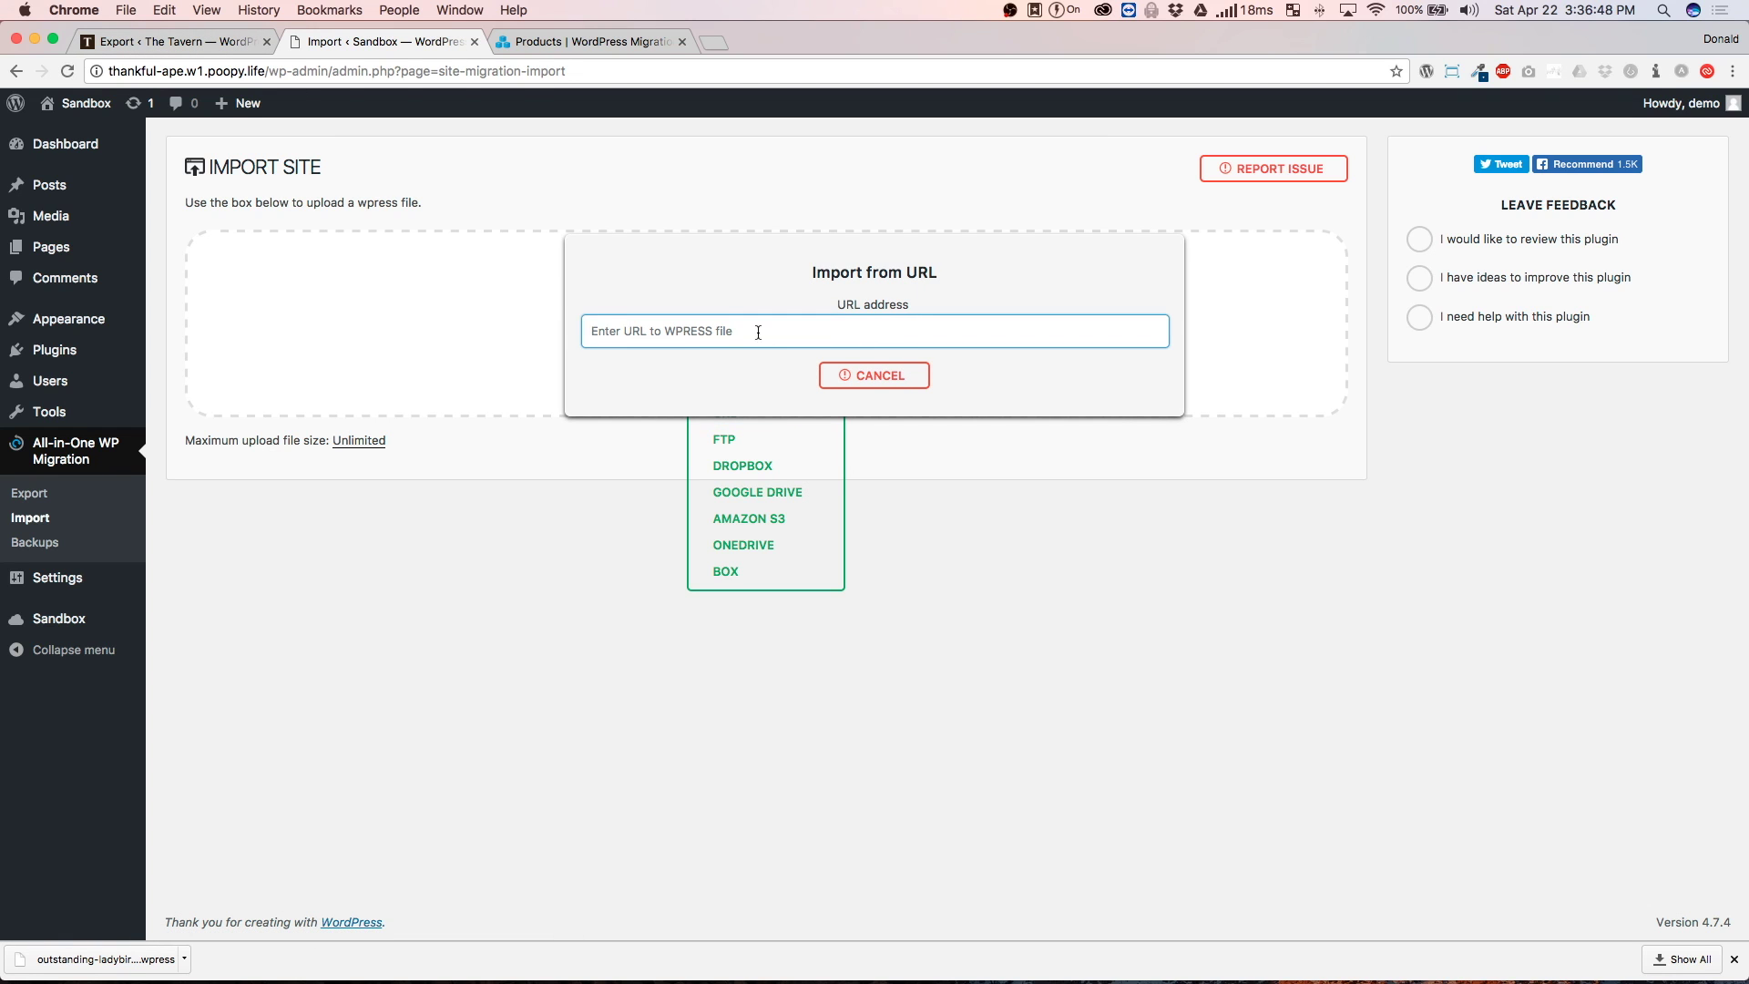
{"action": "left_click", "coordinate": [182, 41]}
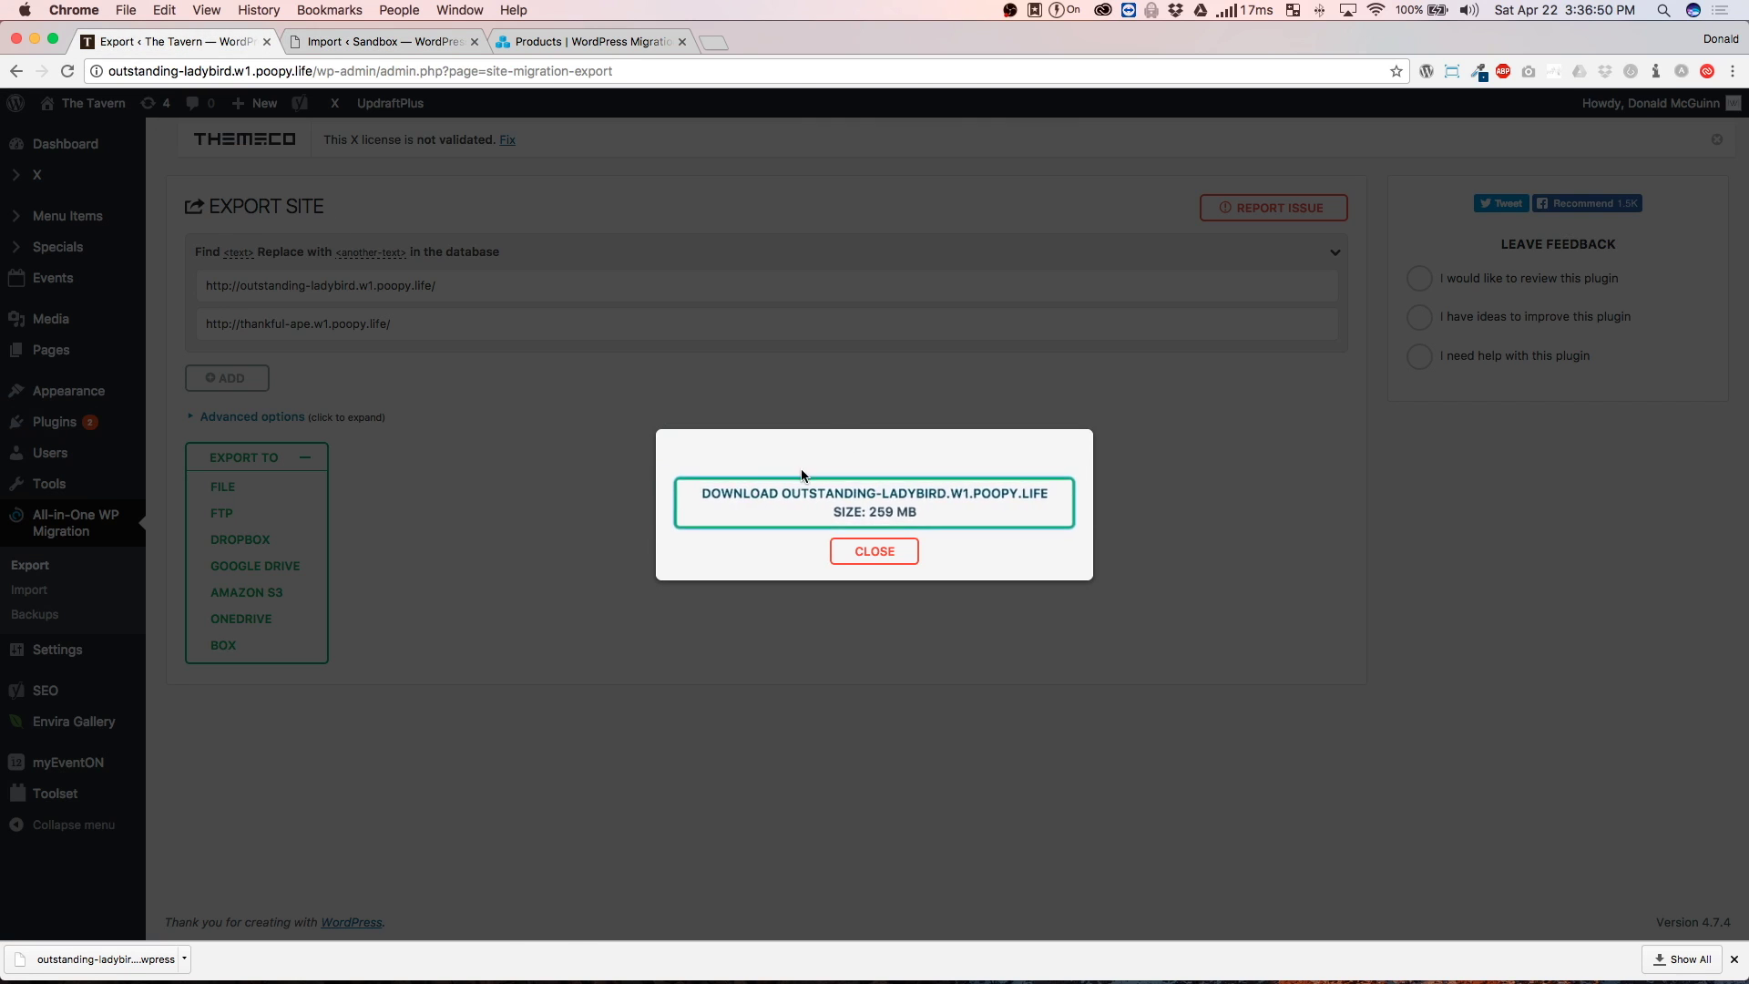
{"action": "right_click", "coordinate": [730, 486]}
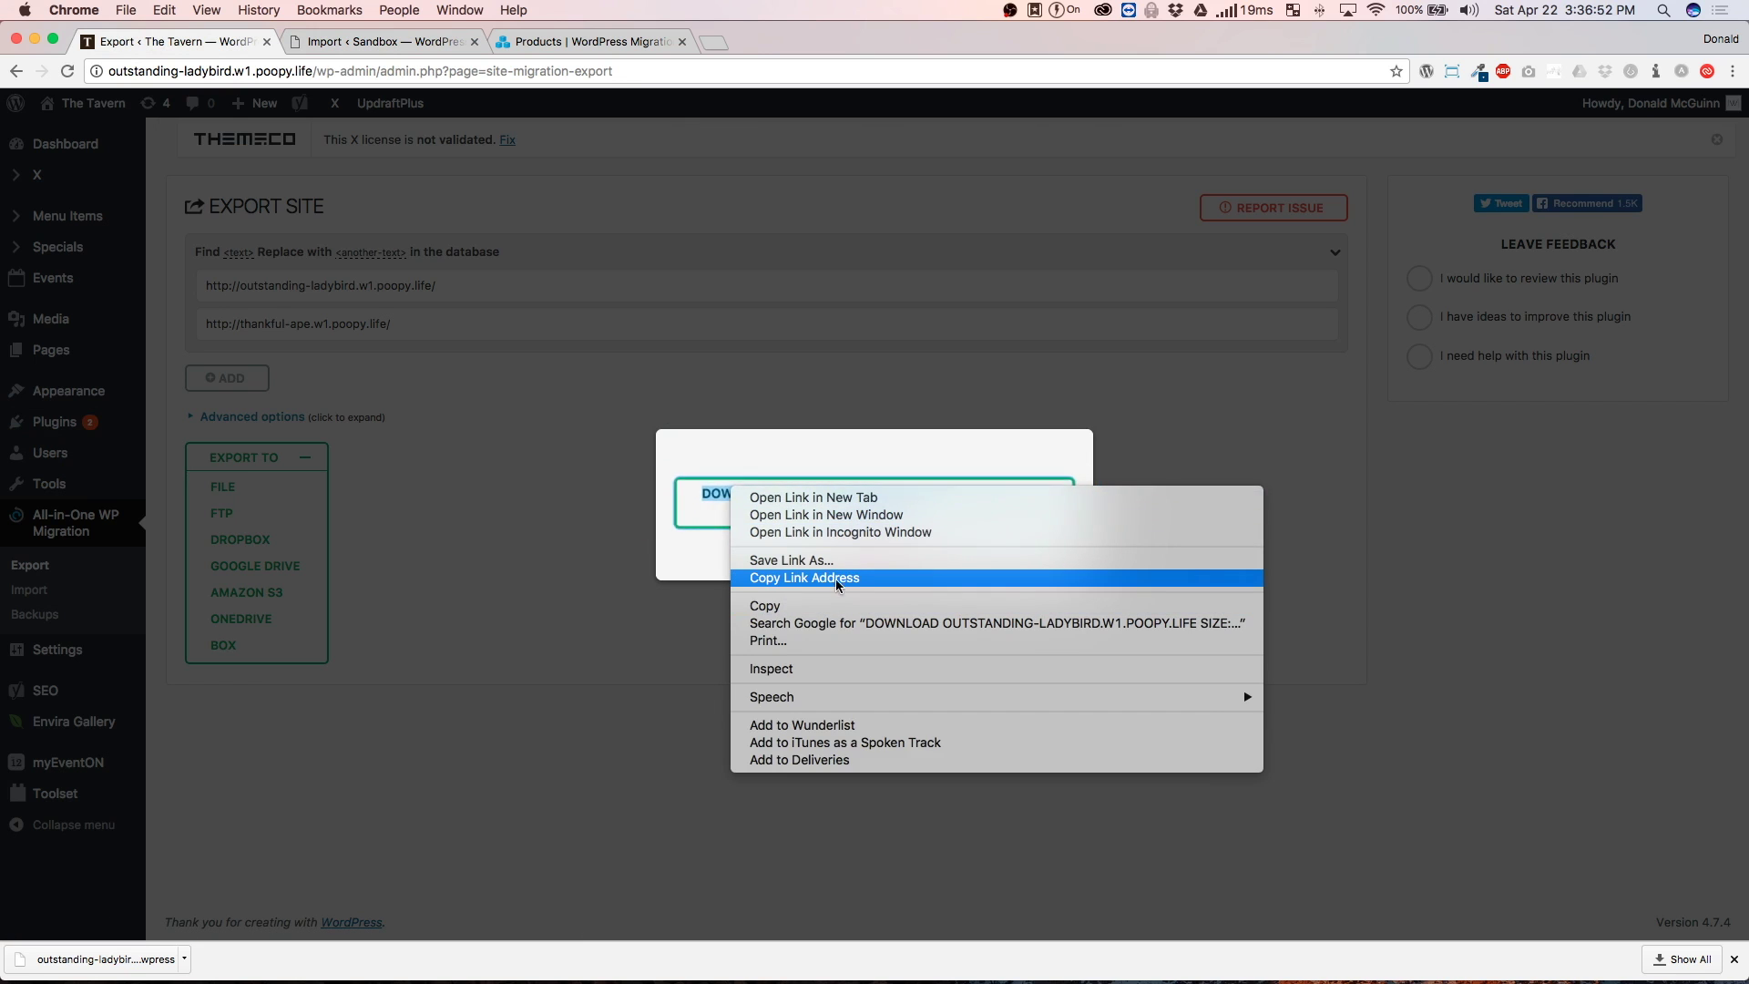
{"action": "left_click", "coordinate": [522, 473]}
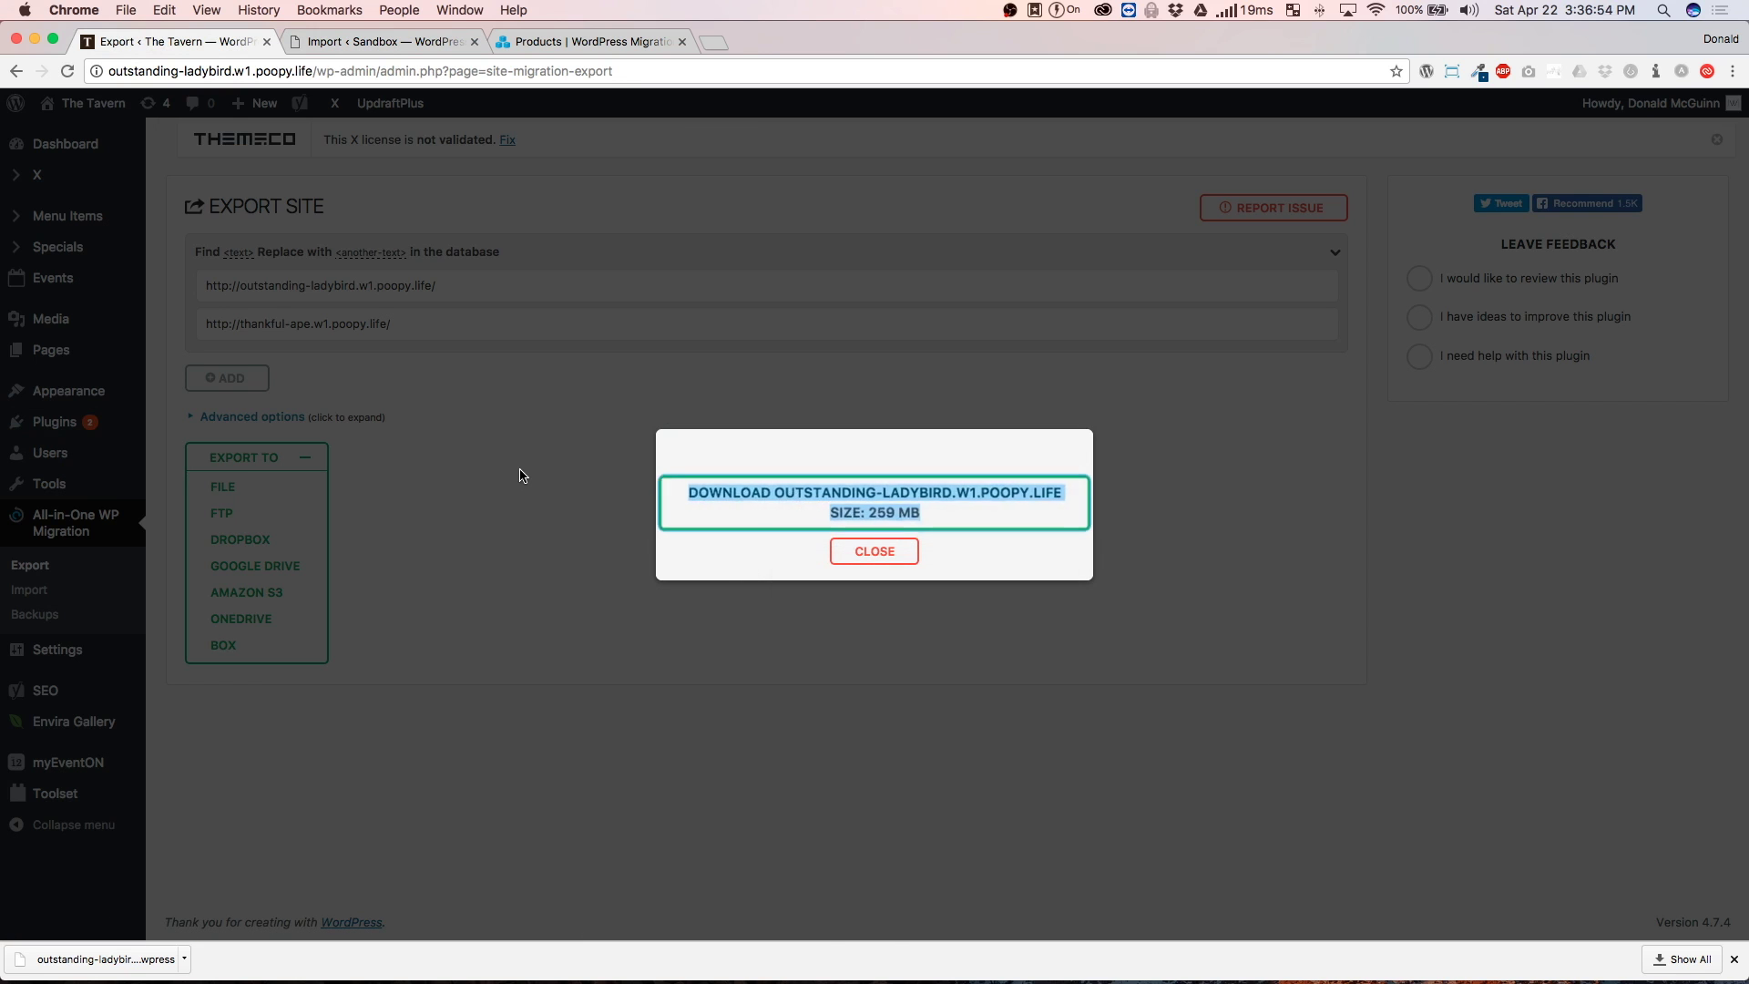
{"action": "left_click", "coordinate": [424, 35]}
{"action": "left_click", "coordinate": [834, 383]}
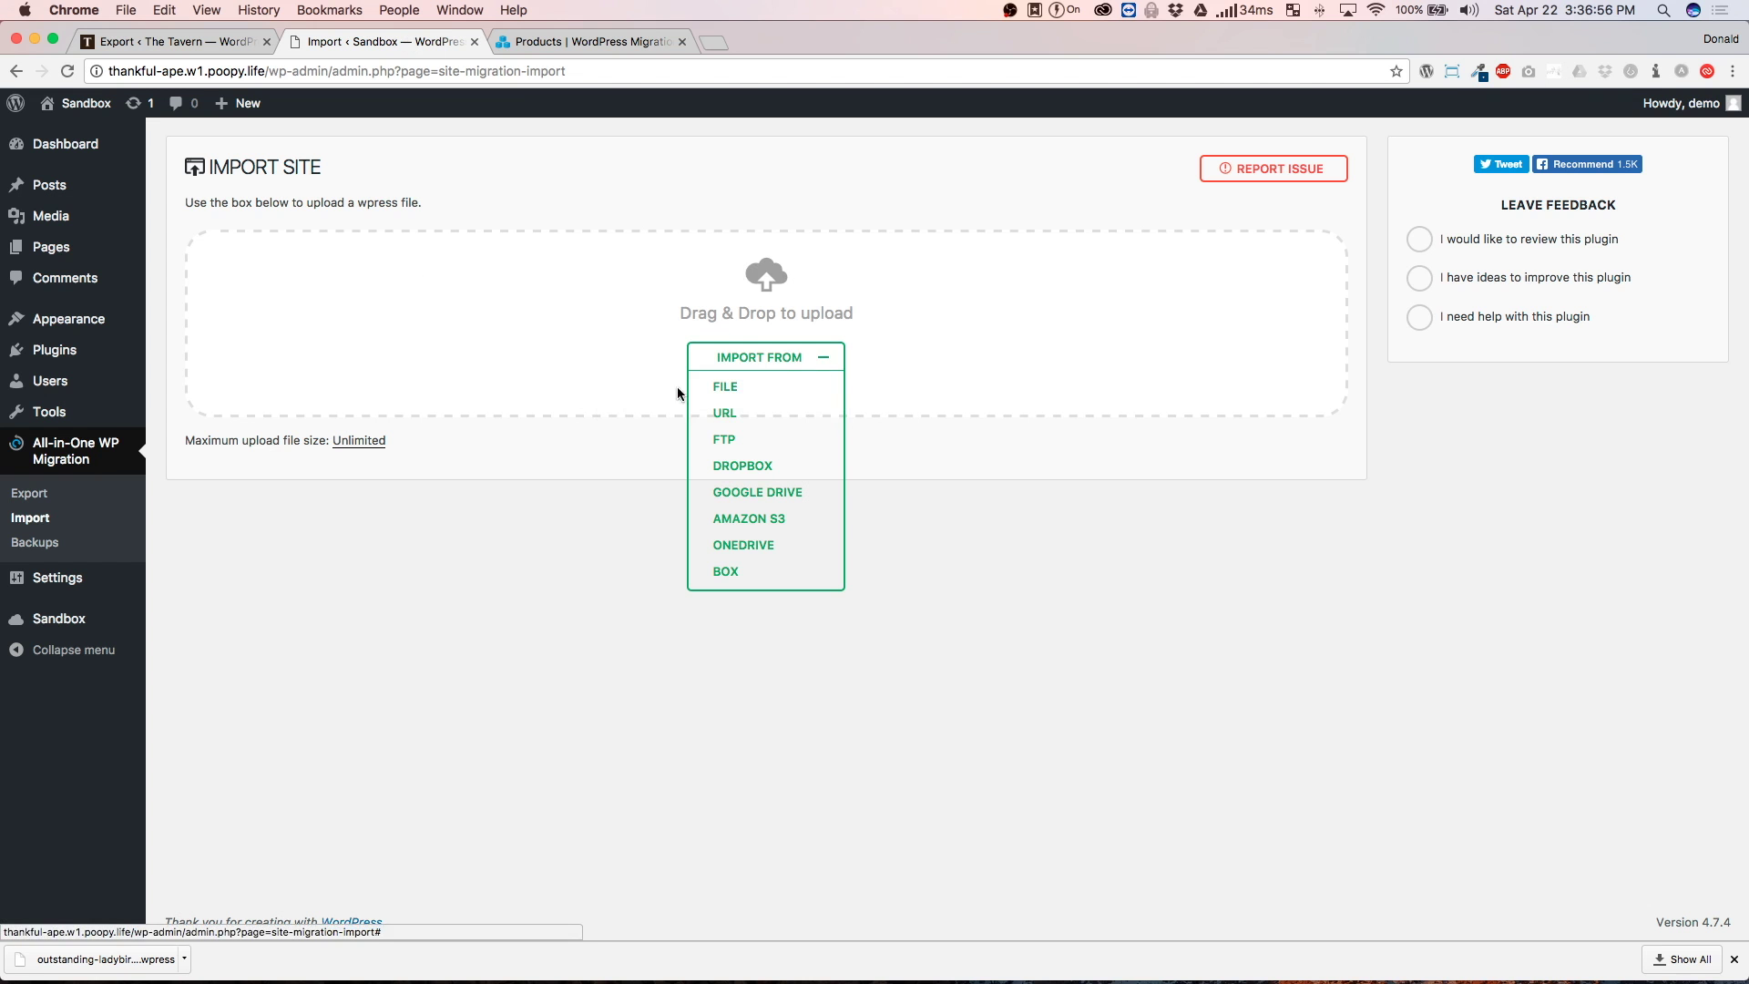
{"action": "left_click", "coordinate": [719, 360]}
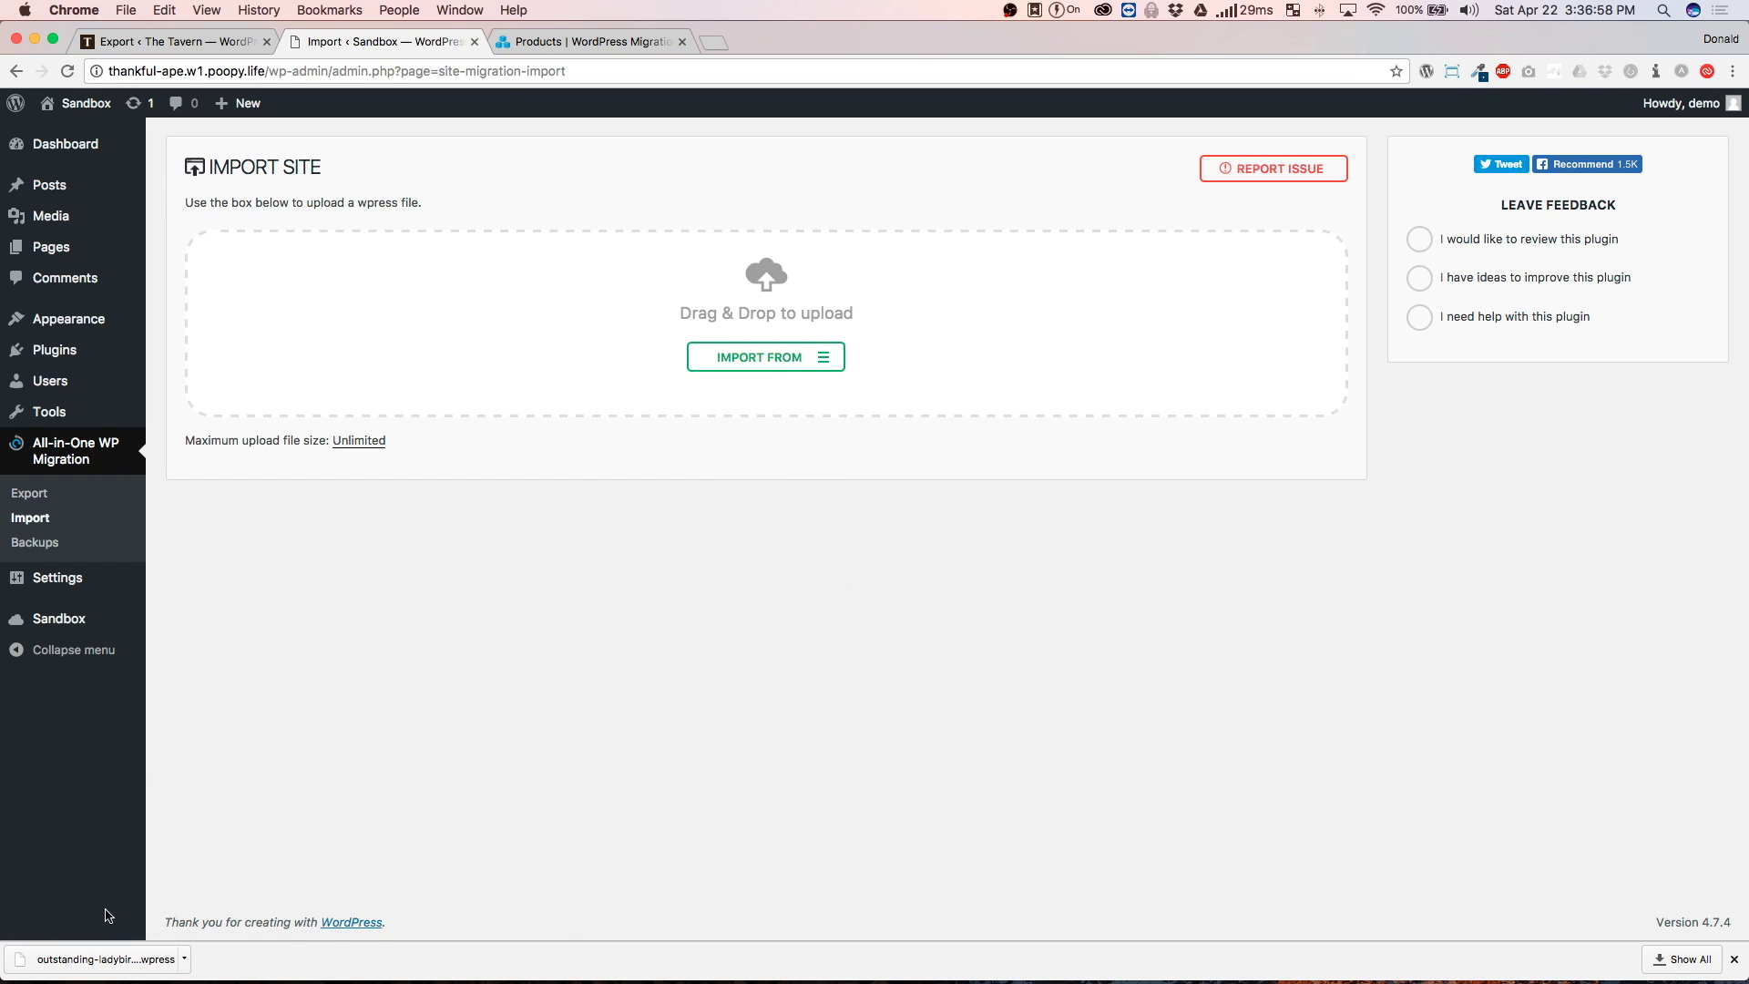
- Drop the downloaded .wpress file onto the Sandbox Import Site upload area
{"action": "left_click_drag", "start_coordinate": [116, 958], "coordinate": [582, 380]}
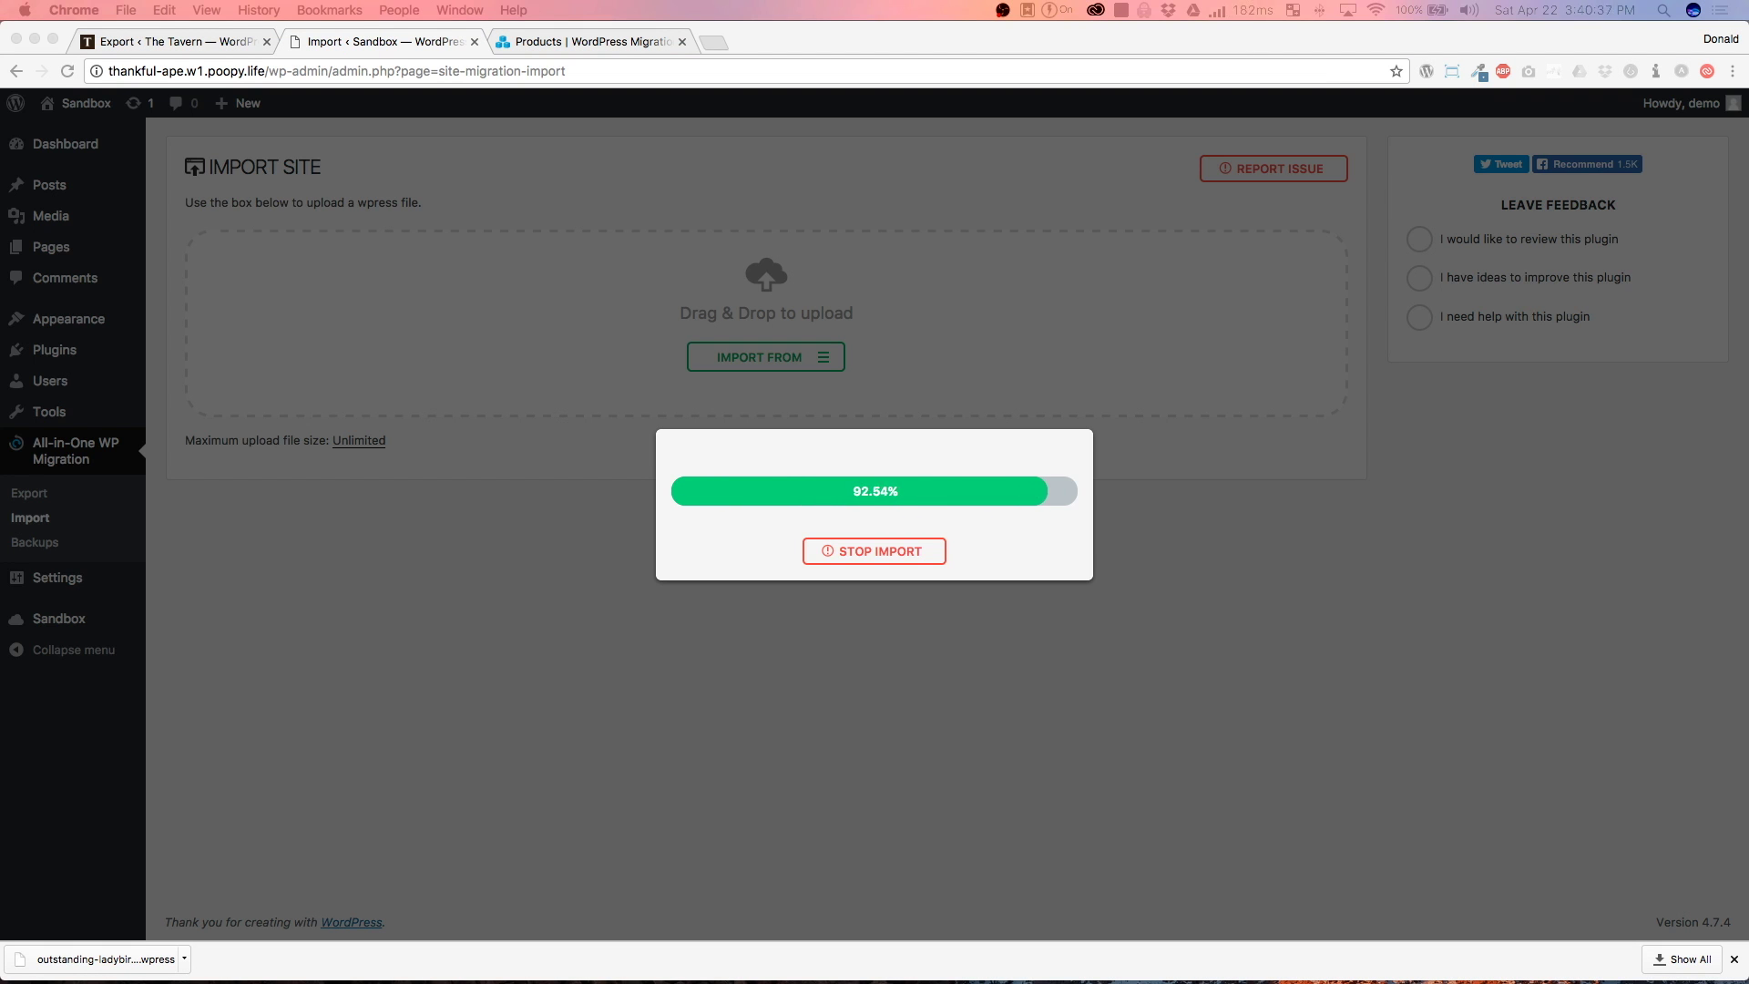
{"action": "left_click", "coordinate": [806, 325]}
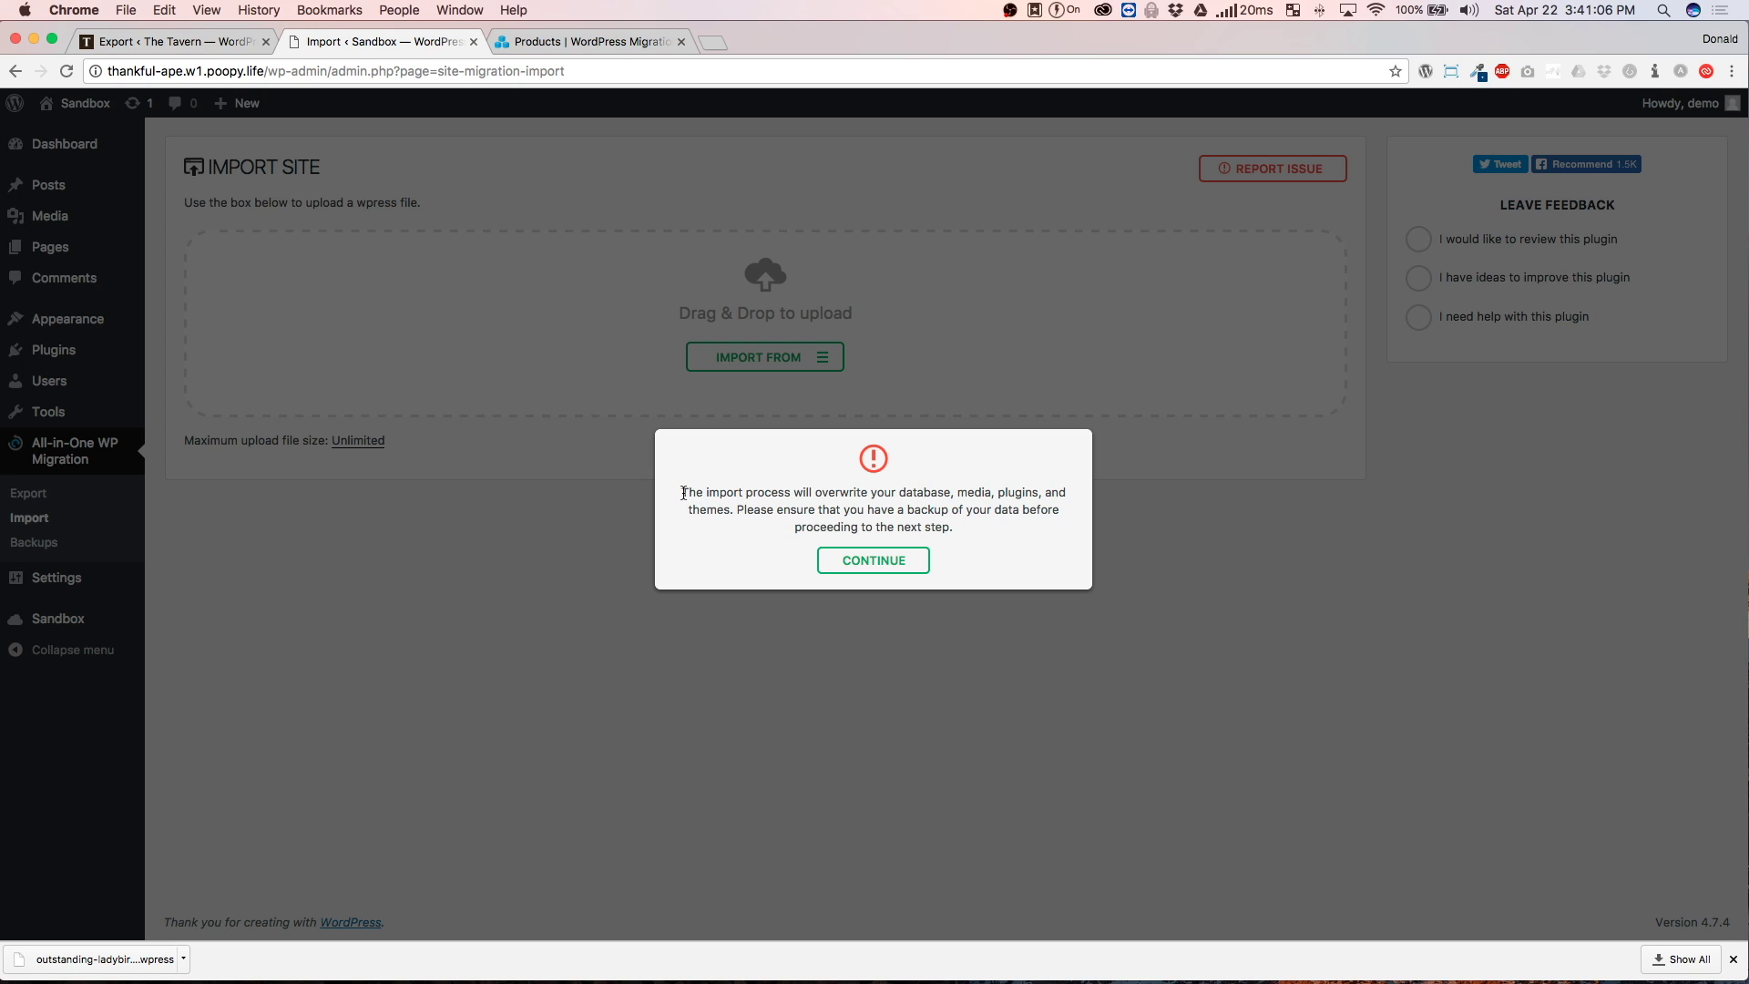
- Confirm the overwrite warning to complete the import, then open the permalink settings link in a new tab
{"action": "left_click_drag", "start_coordinate": [684, 492], "coordinate": [987, 524]}
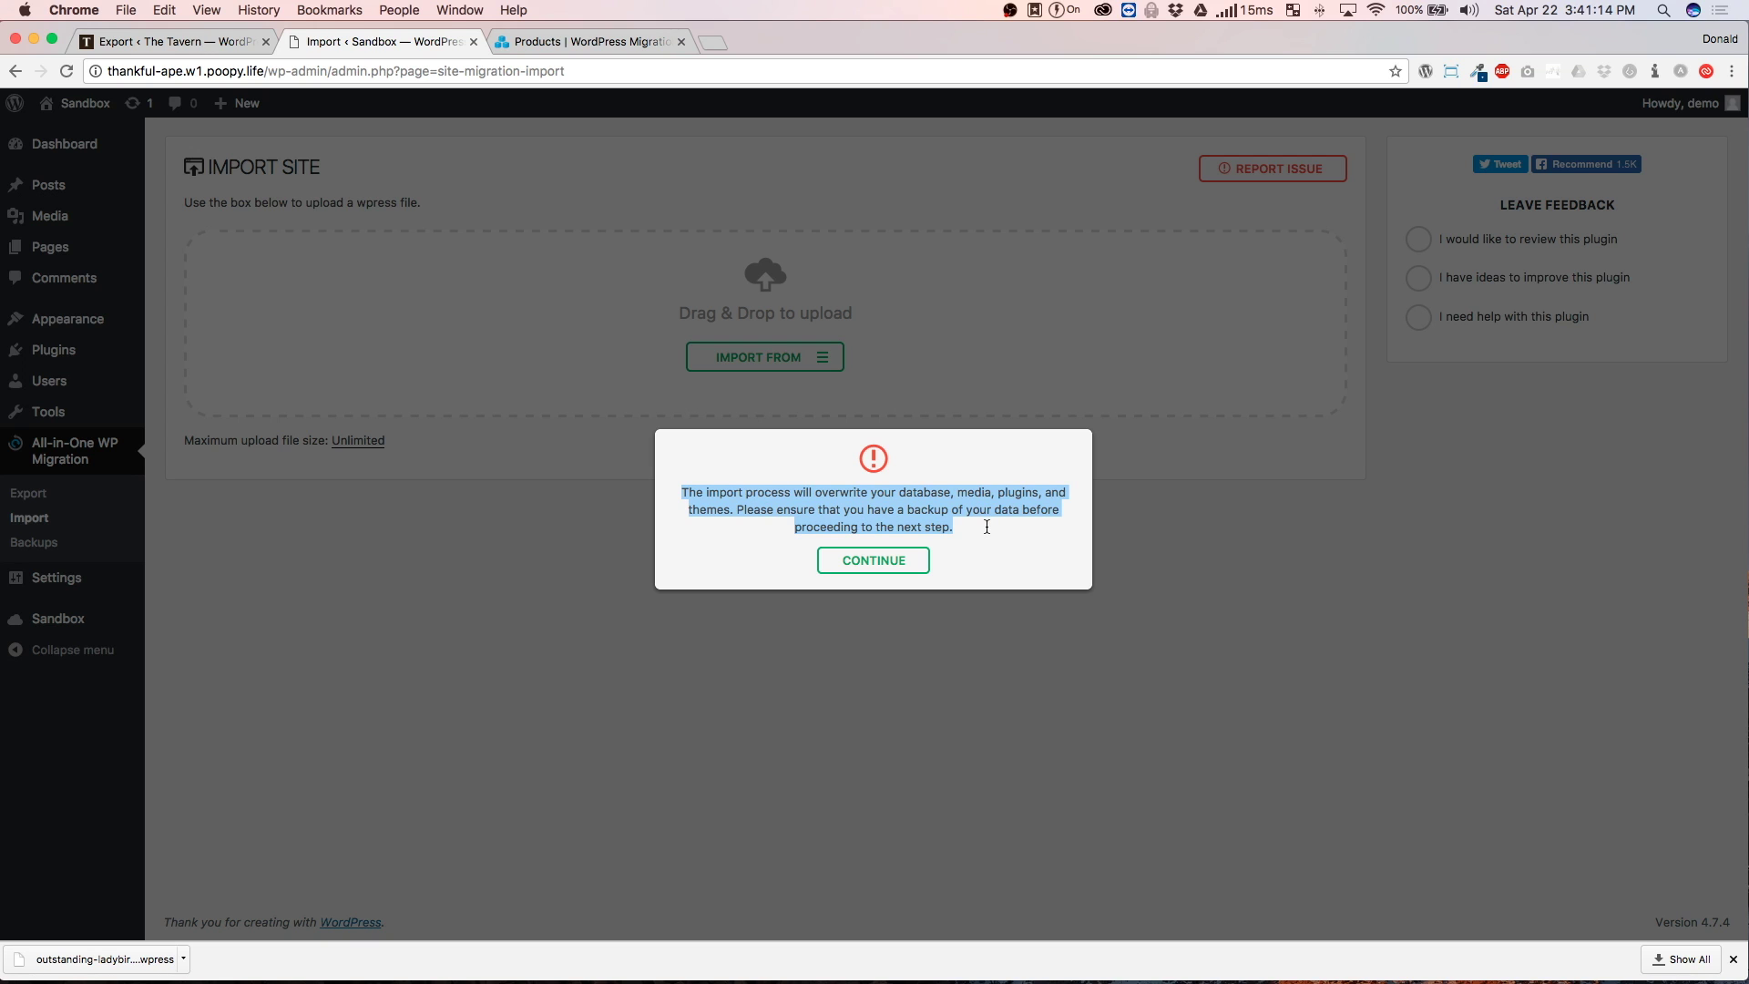
{"action": "left_click", "coordinate": [982, 532]}
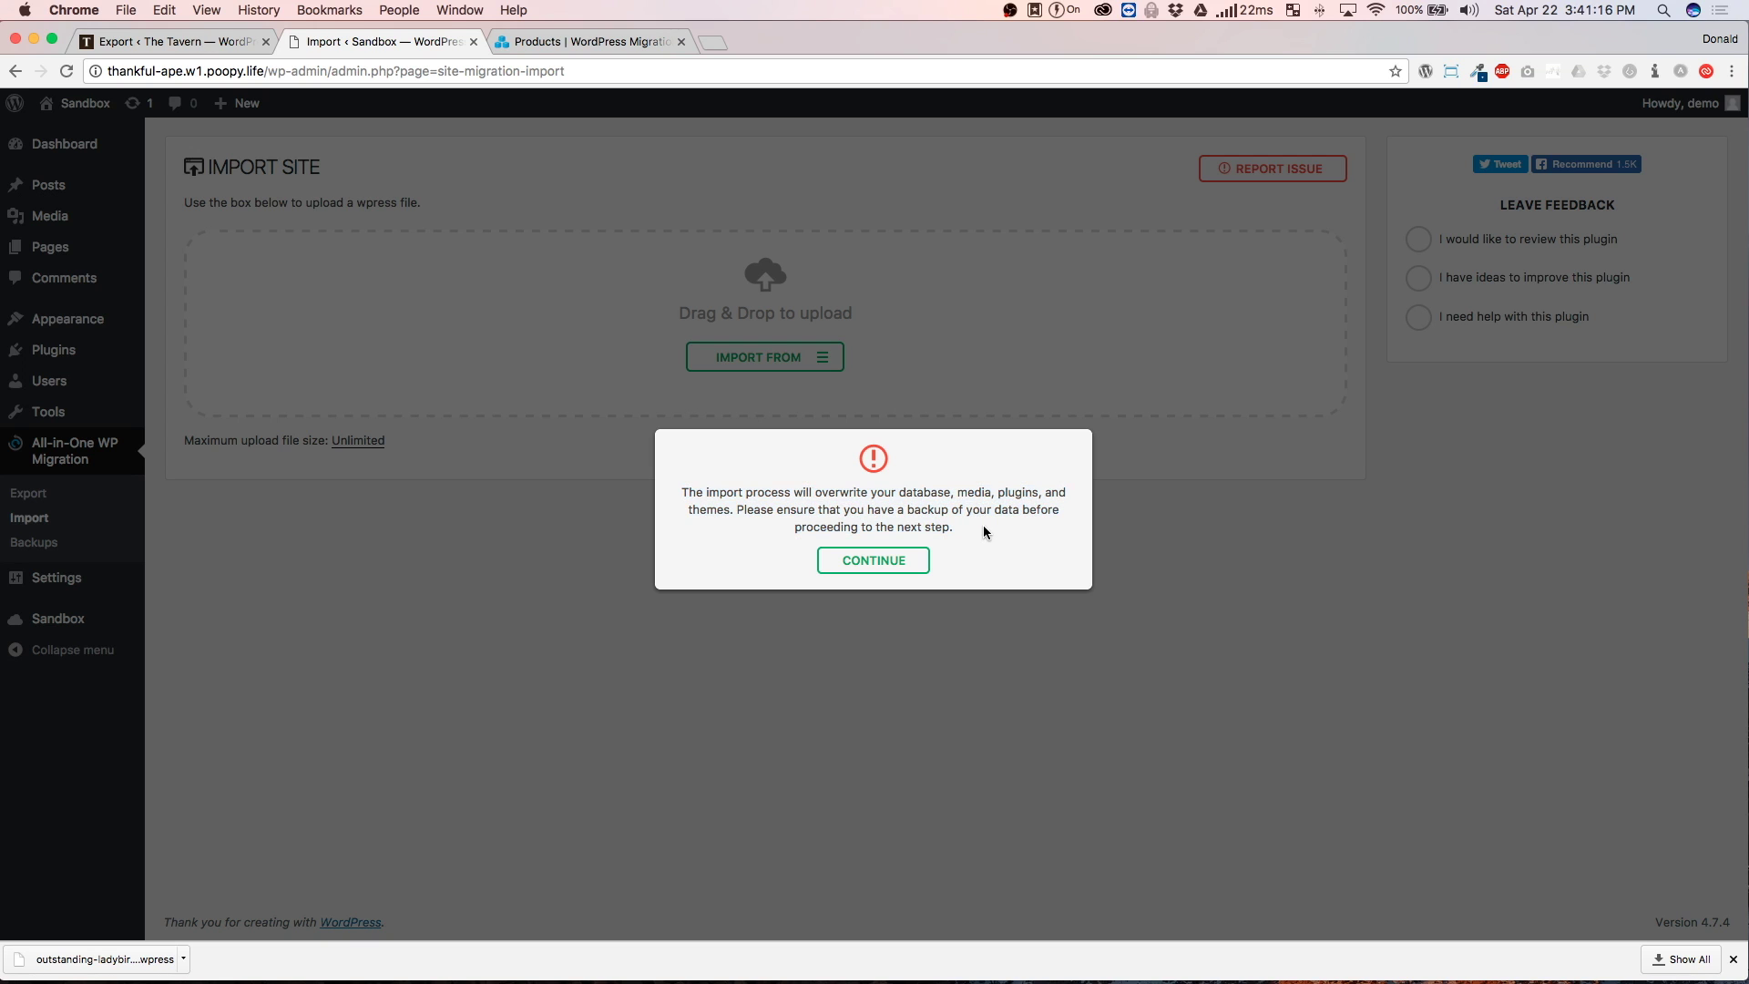
{"action": "left_click", "coordinate": [872, 561]}
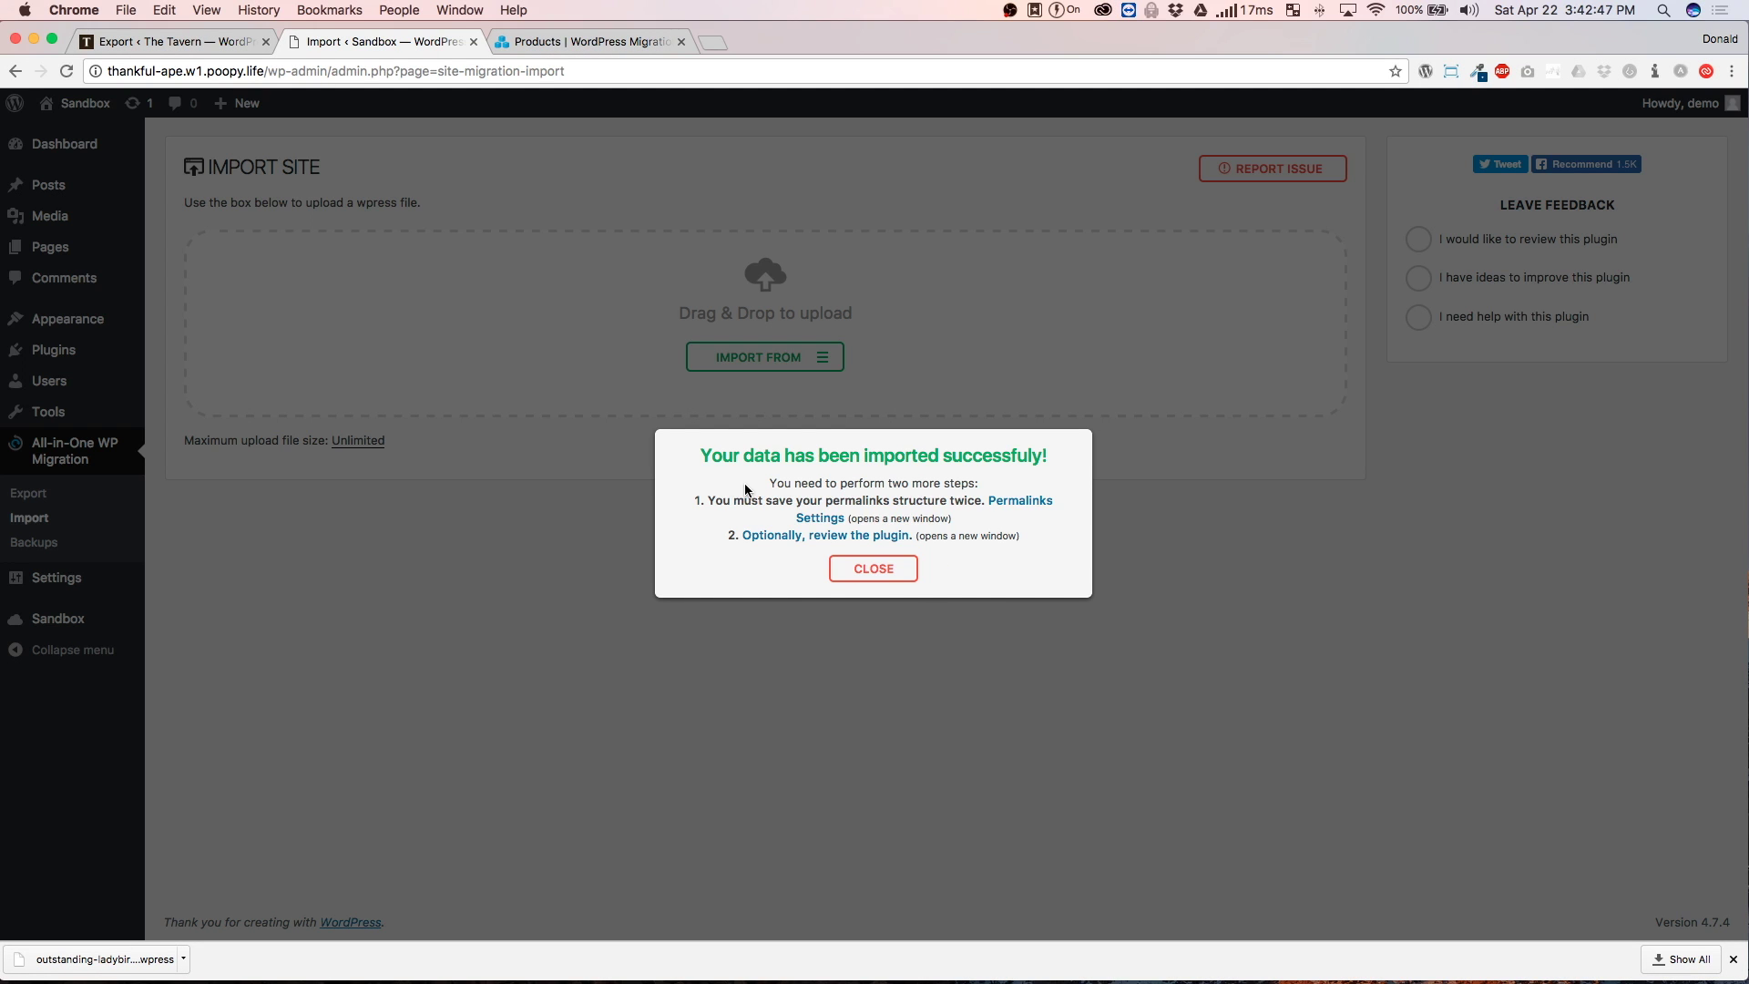
{"action": "left_click_drag", "start_coordinate": [709, 500], "coordinate": [980, 502]}
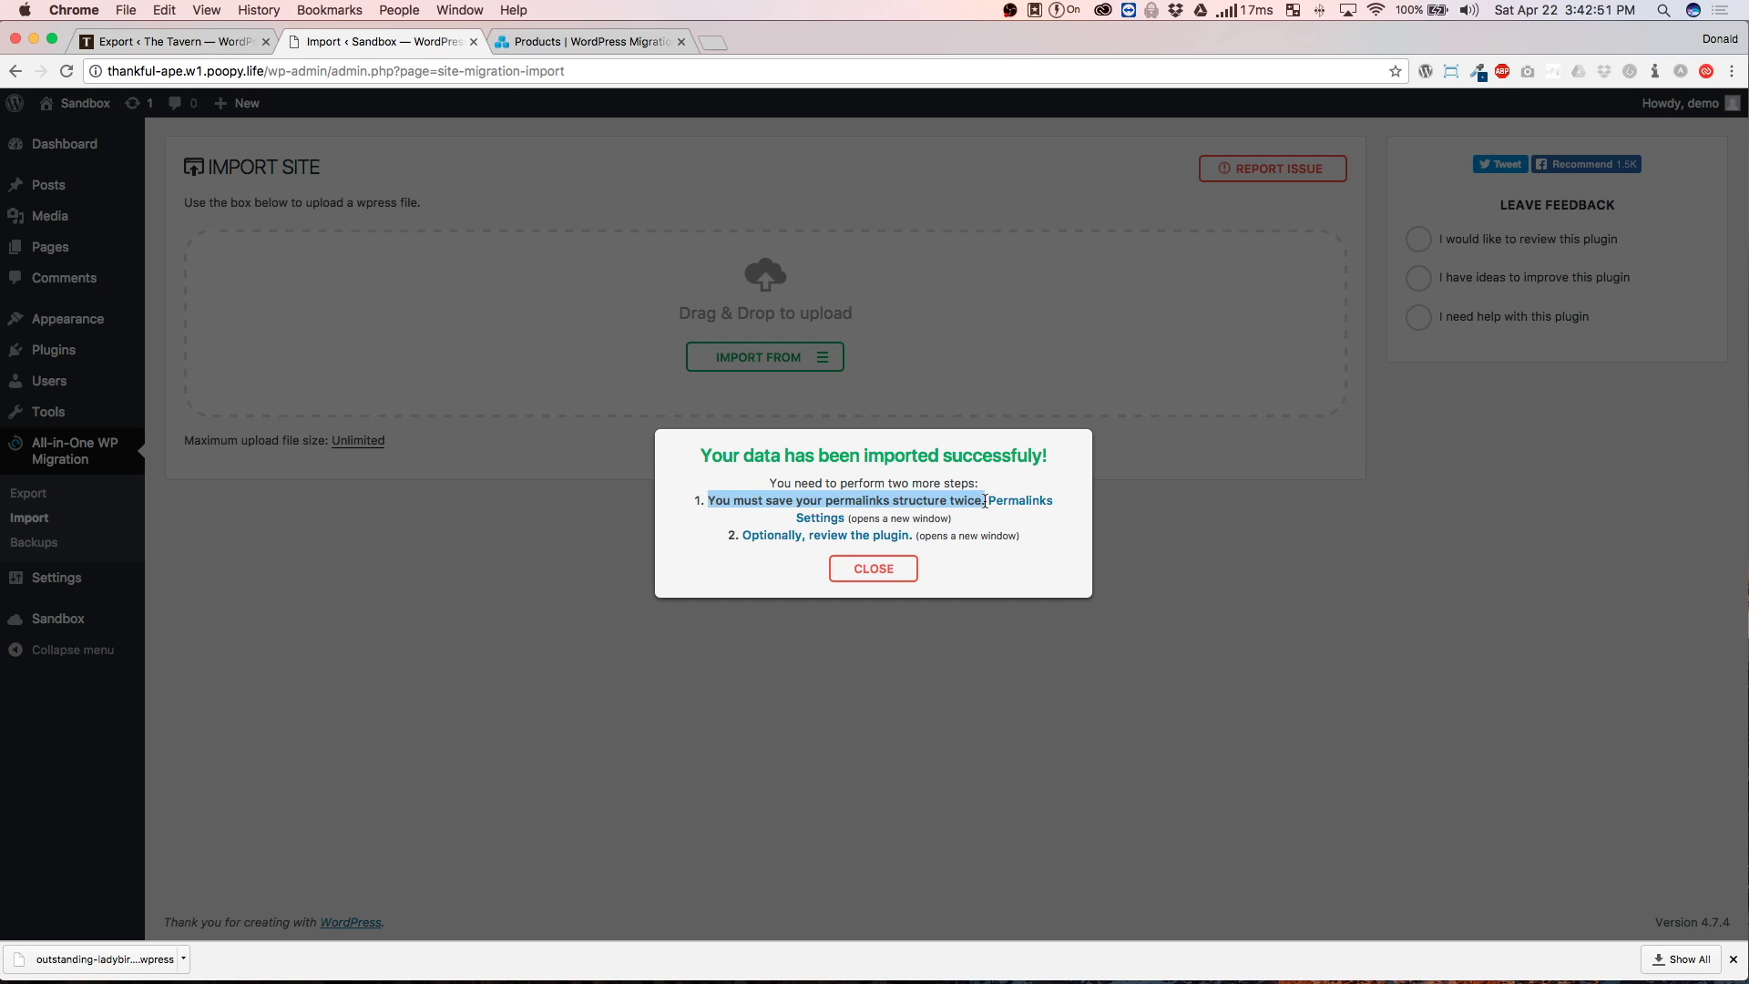
{"action": "left_click", "coordinate": [687, 551]}
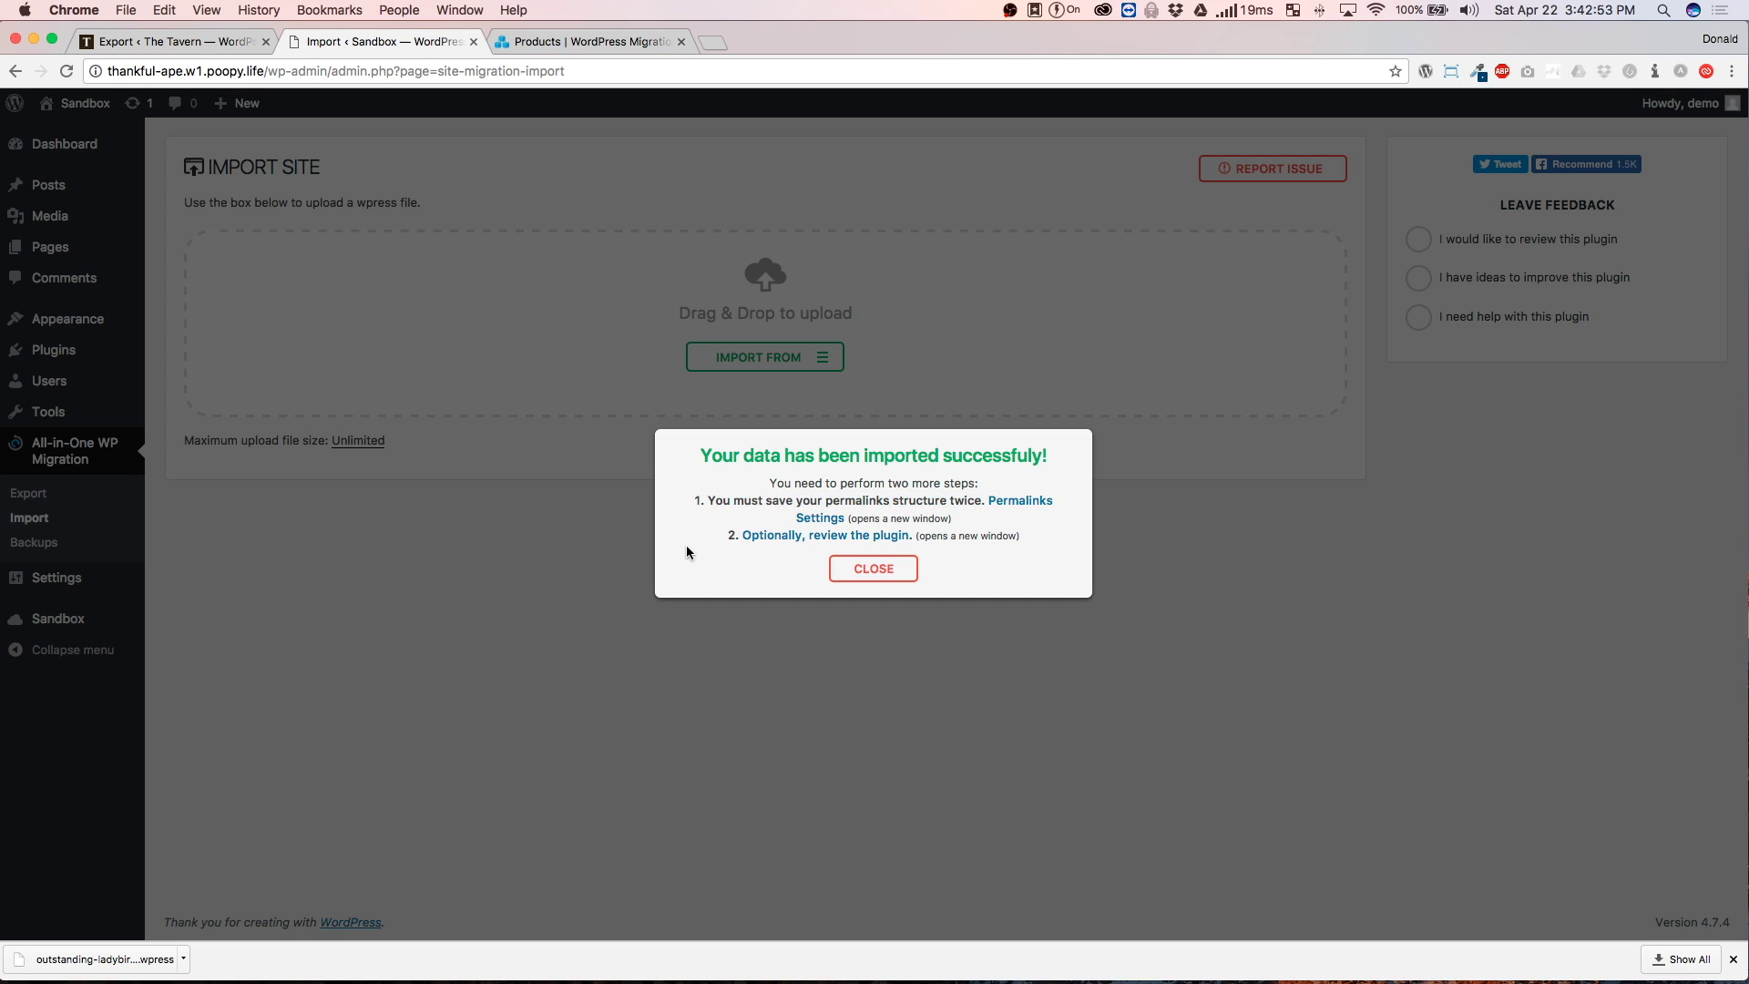
{"action": "left_click", "coordinate": [1009, 509]}
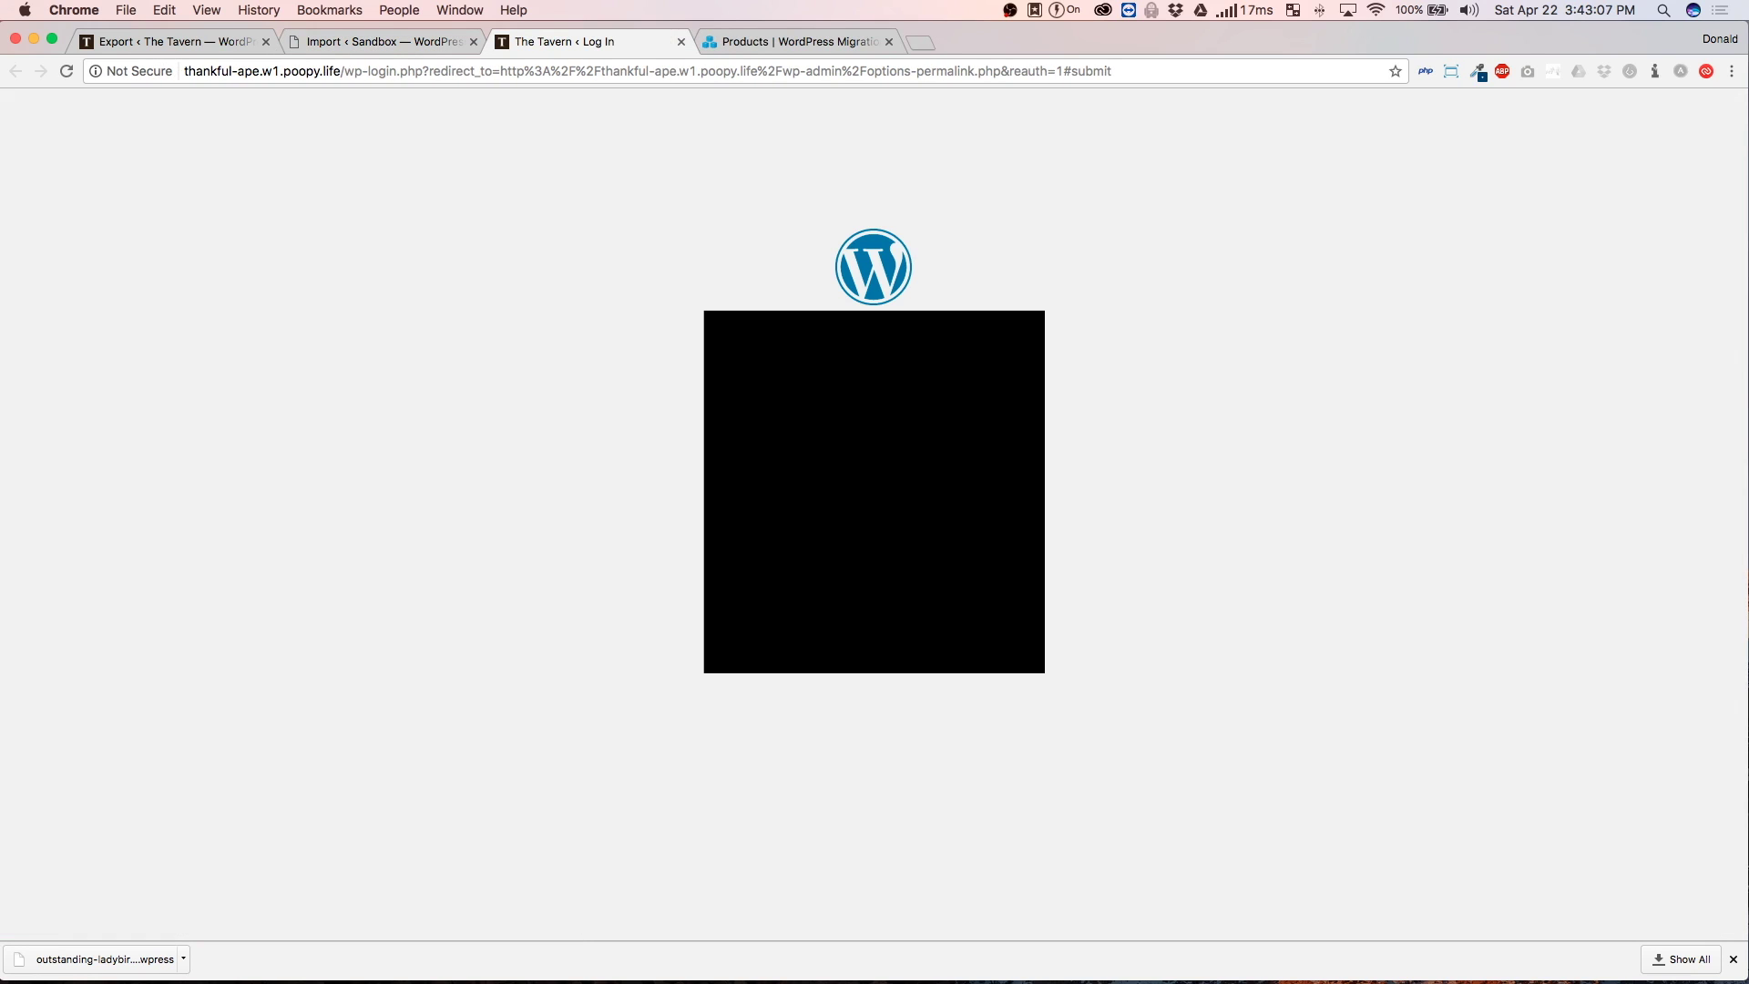
- Log in to the migrated site and save the Post name permalink structure twice
{"action": "key", "text": "Return"}
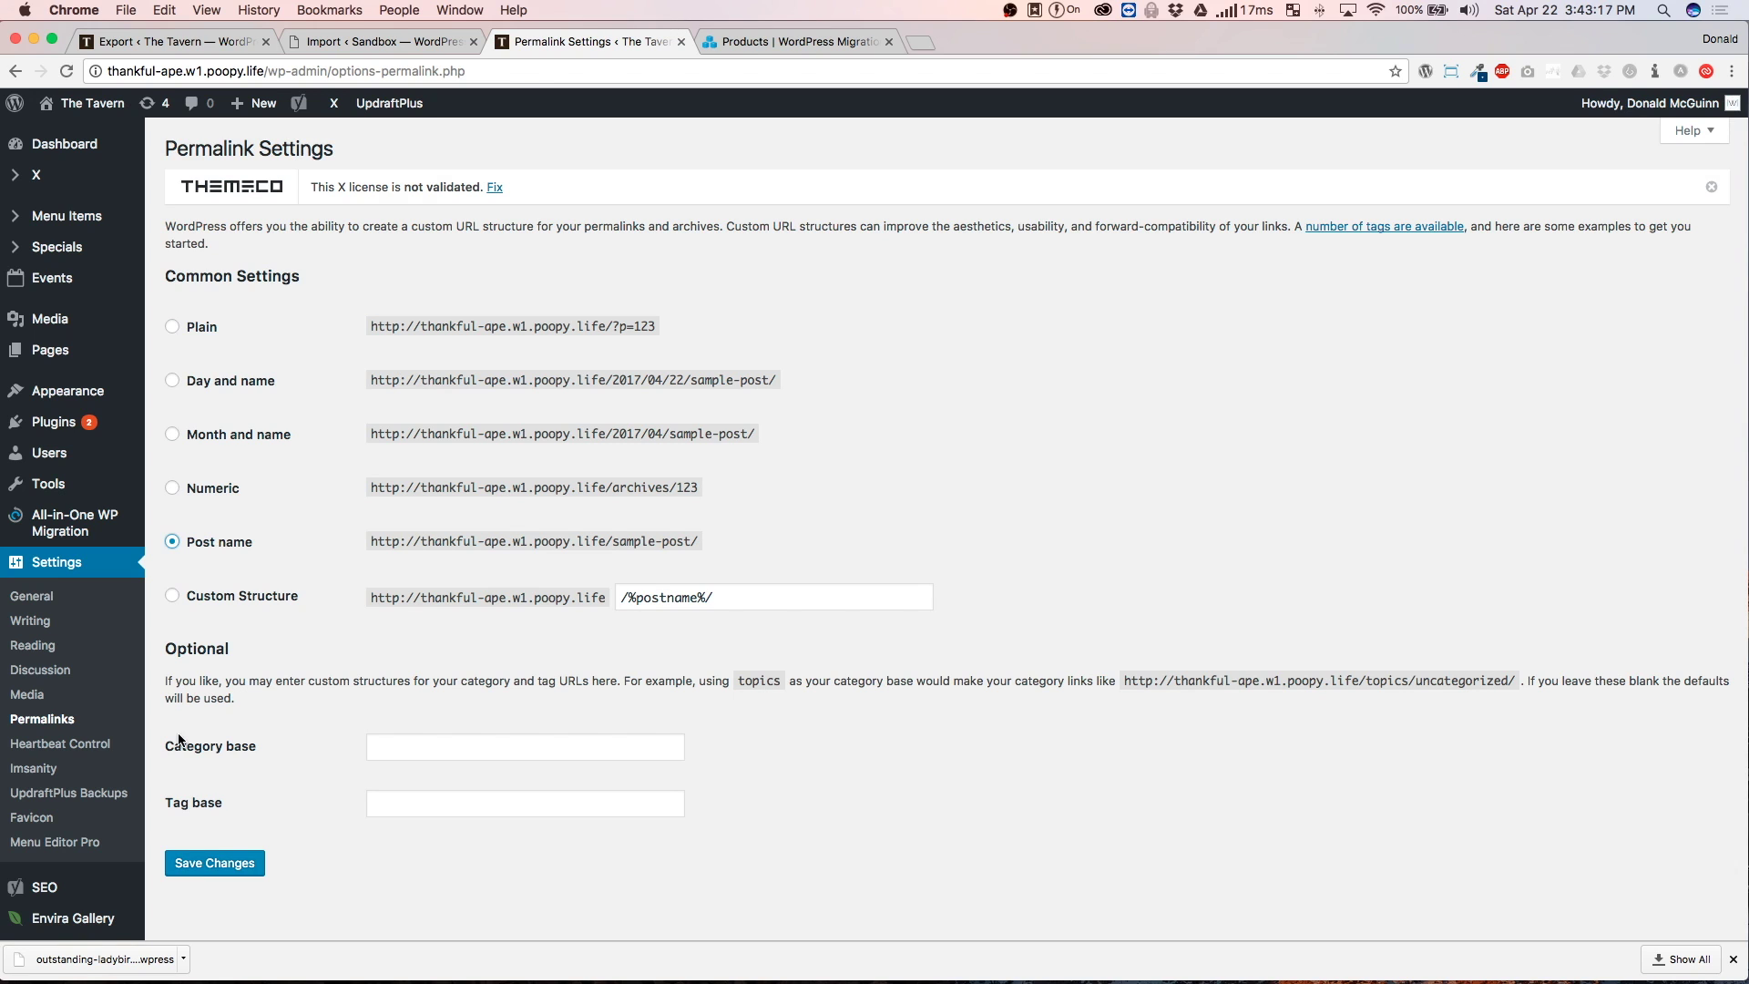
{"action": "left_click", "coordinate": [215, 864]}
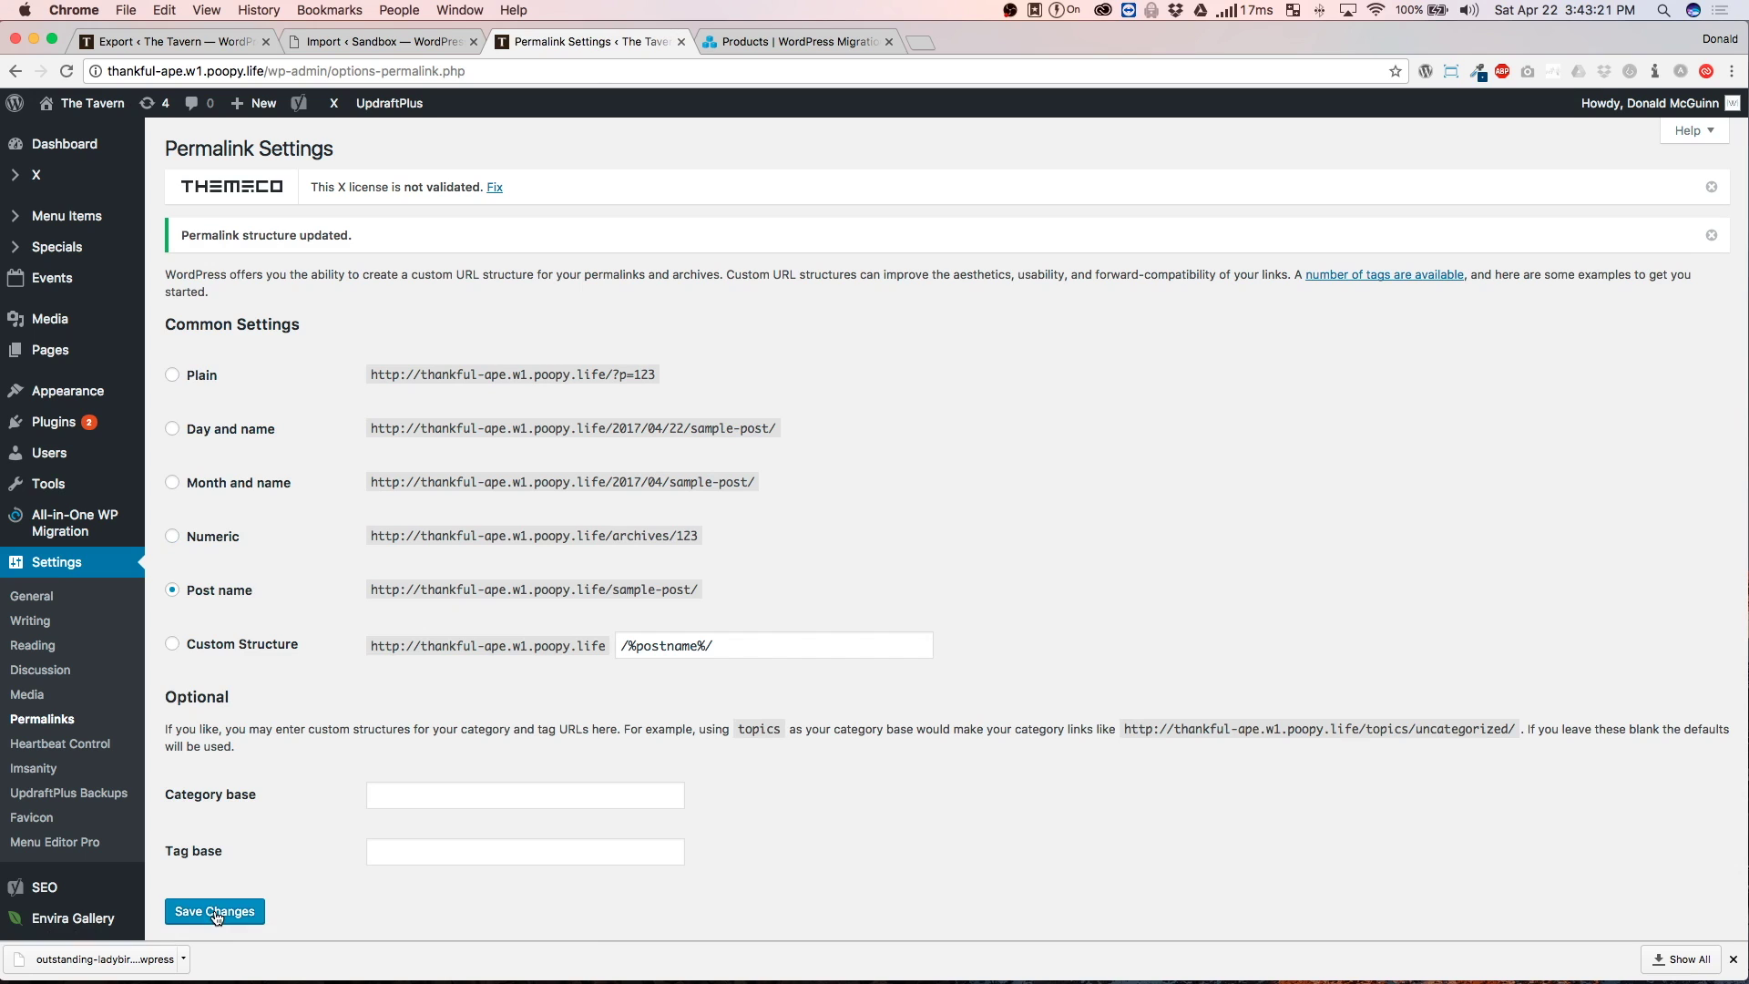
{"action": "left_click", "coordinate": [215, 911]}
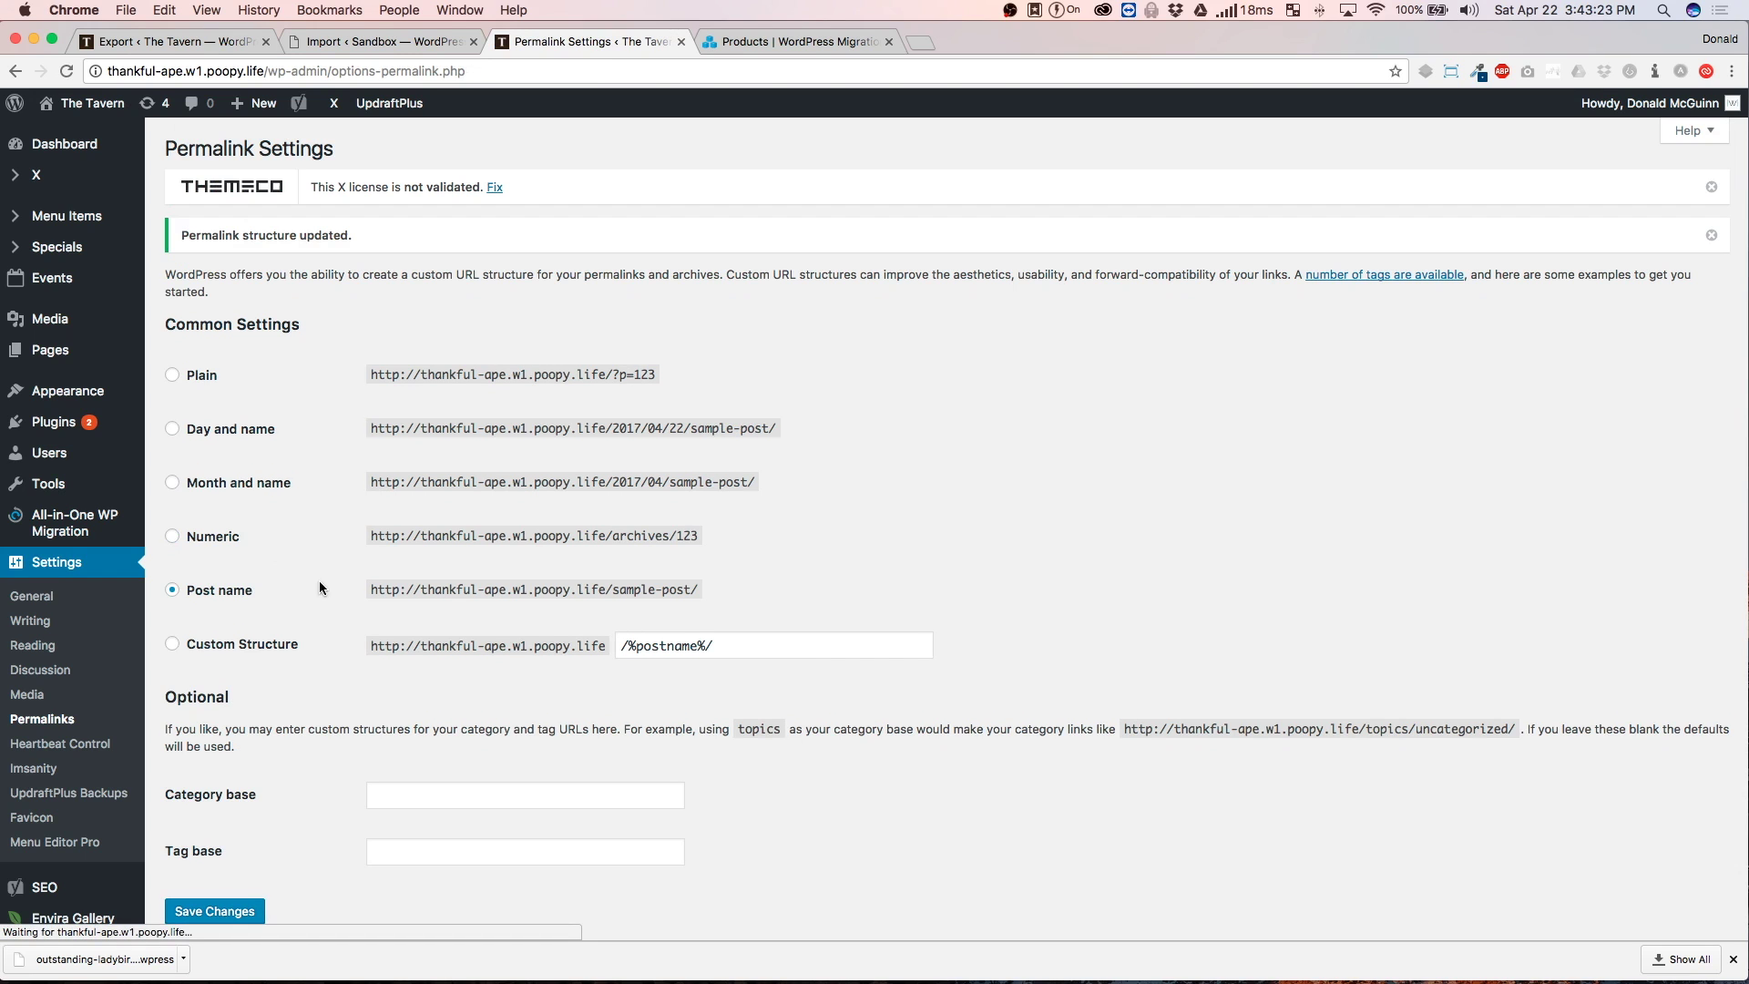
{"action": "mouse_move", "coordinate": [91, 103]}
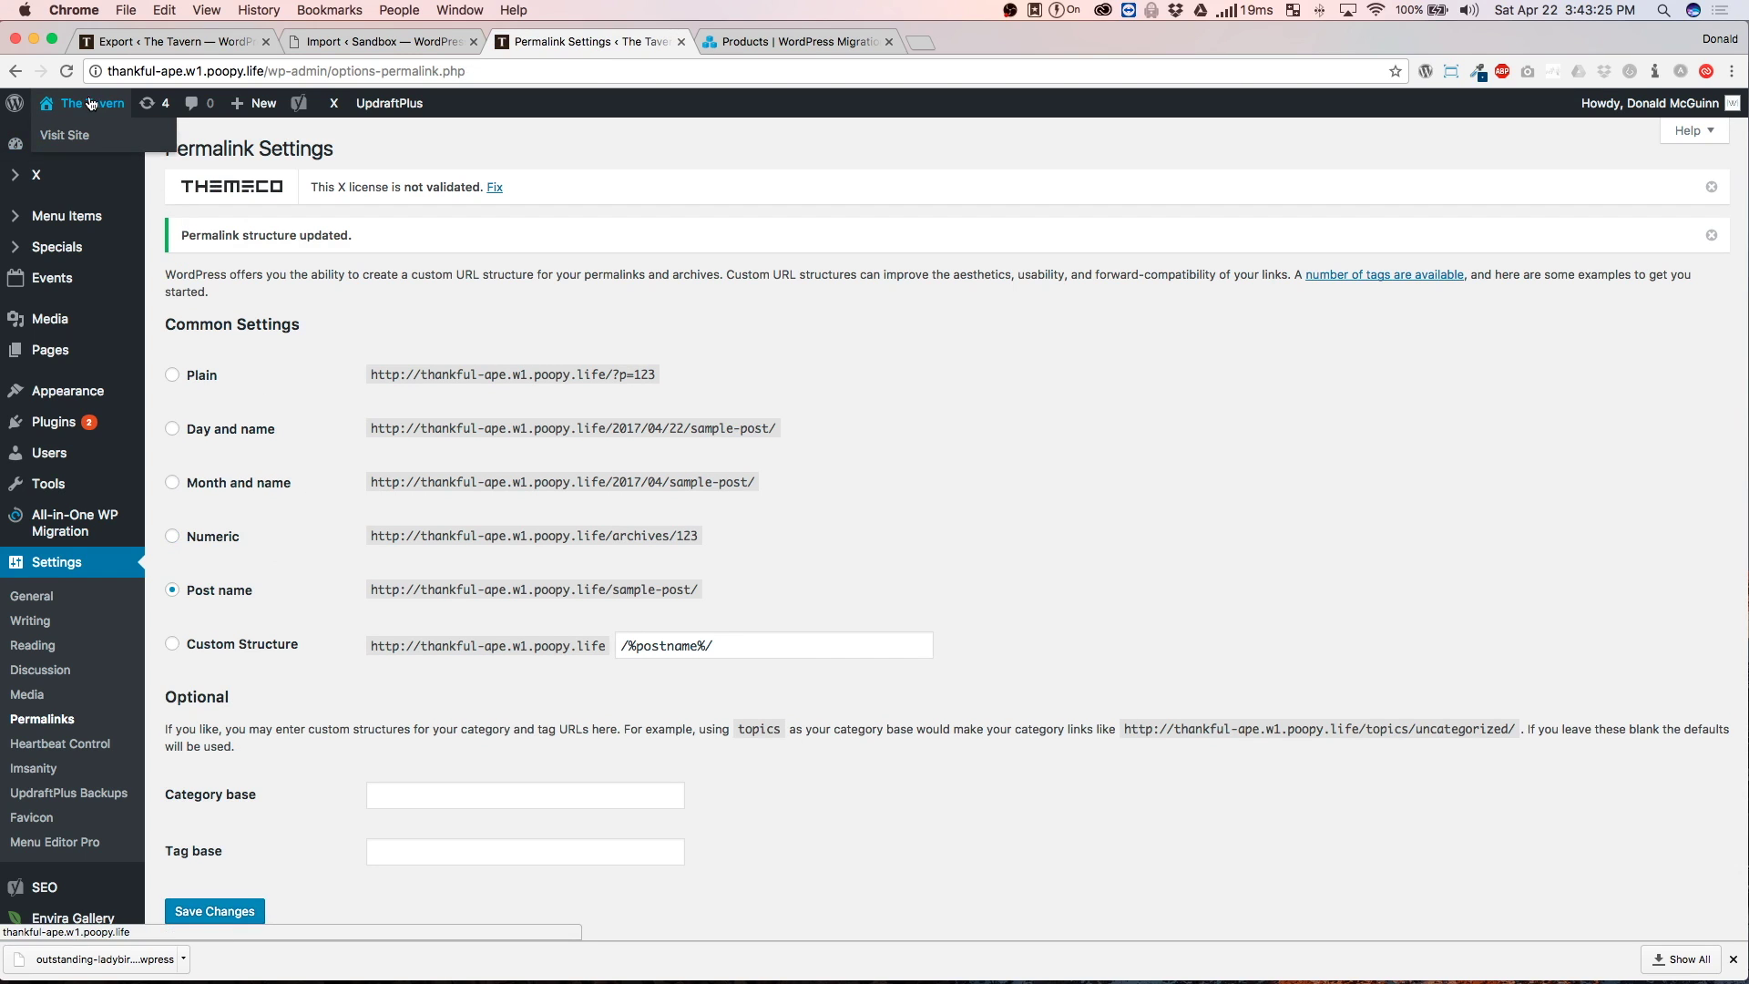
- Open the migrated site's homepage, then the original site's homepage after dismissing the export message
{"action": "left_click", "coordinate": [87, 107]}
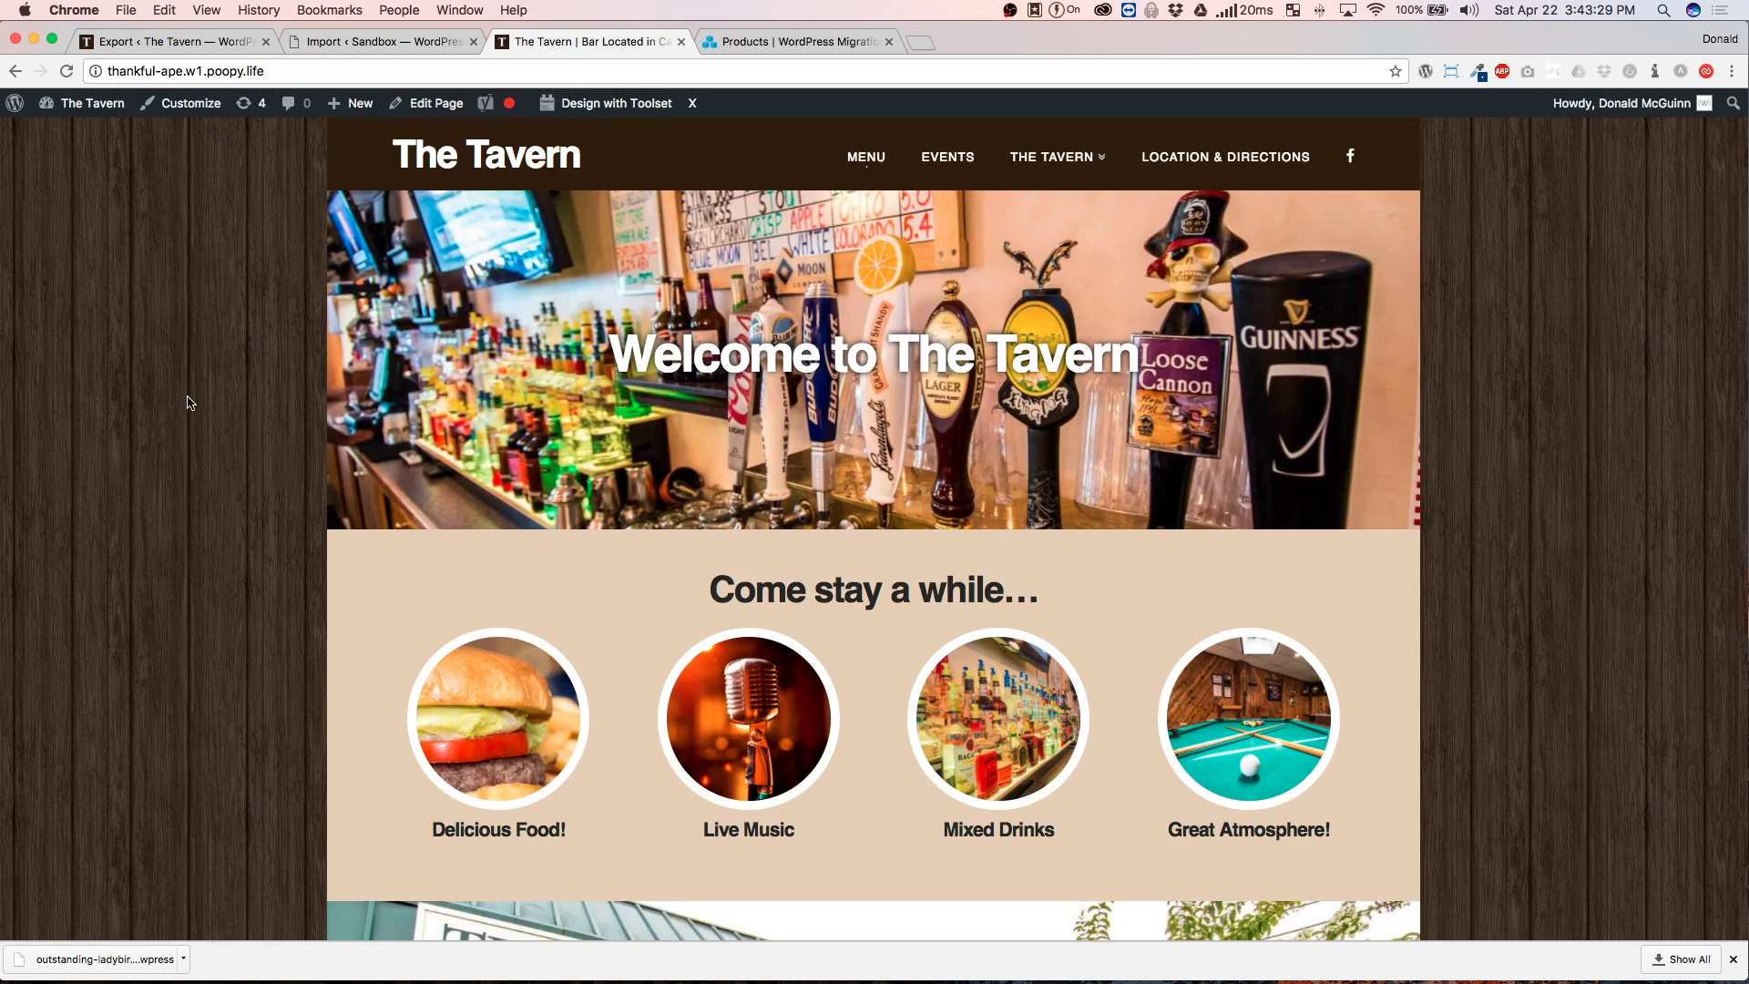
{"action": "scroll", "coordinate": [188, 401], "scroll_direction": "down", "scroll_amount": 15}
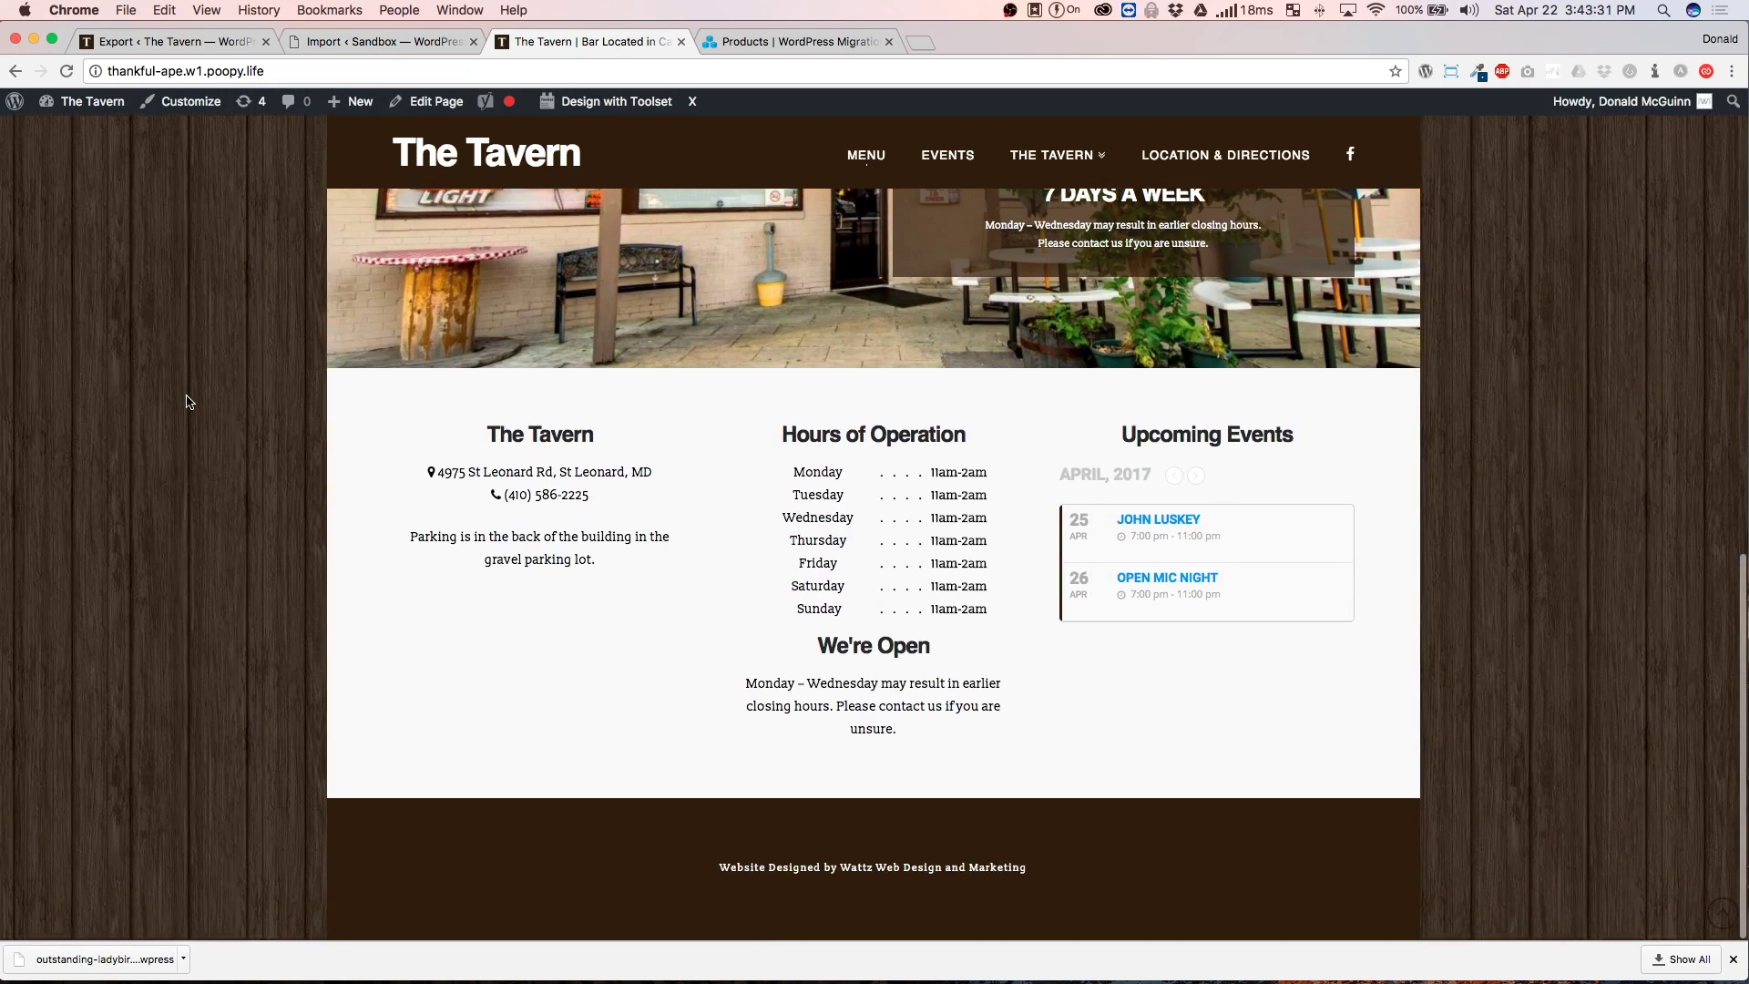
{"action": "scroll", "coordinate": [189, 401], "scroll_direction": "up", "scroll_amount": 15}
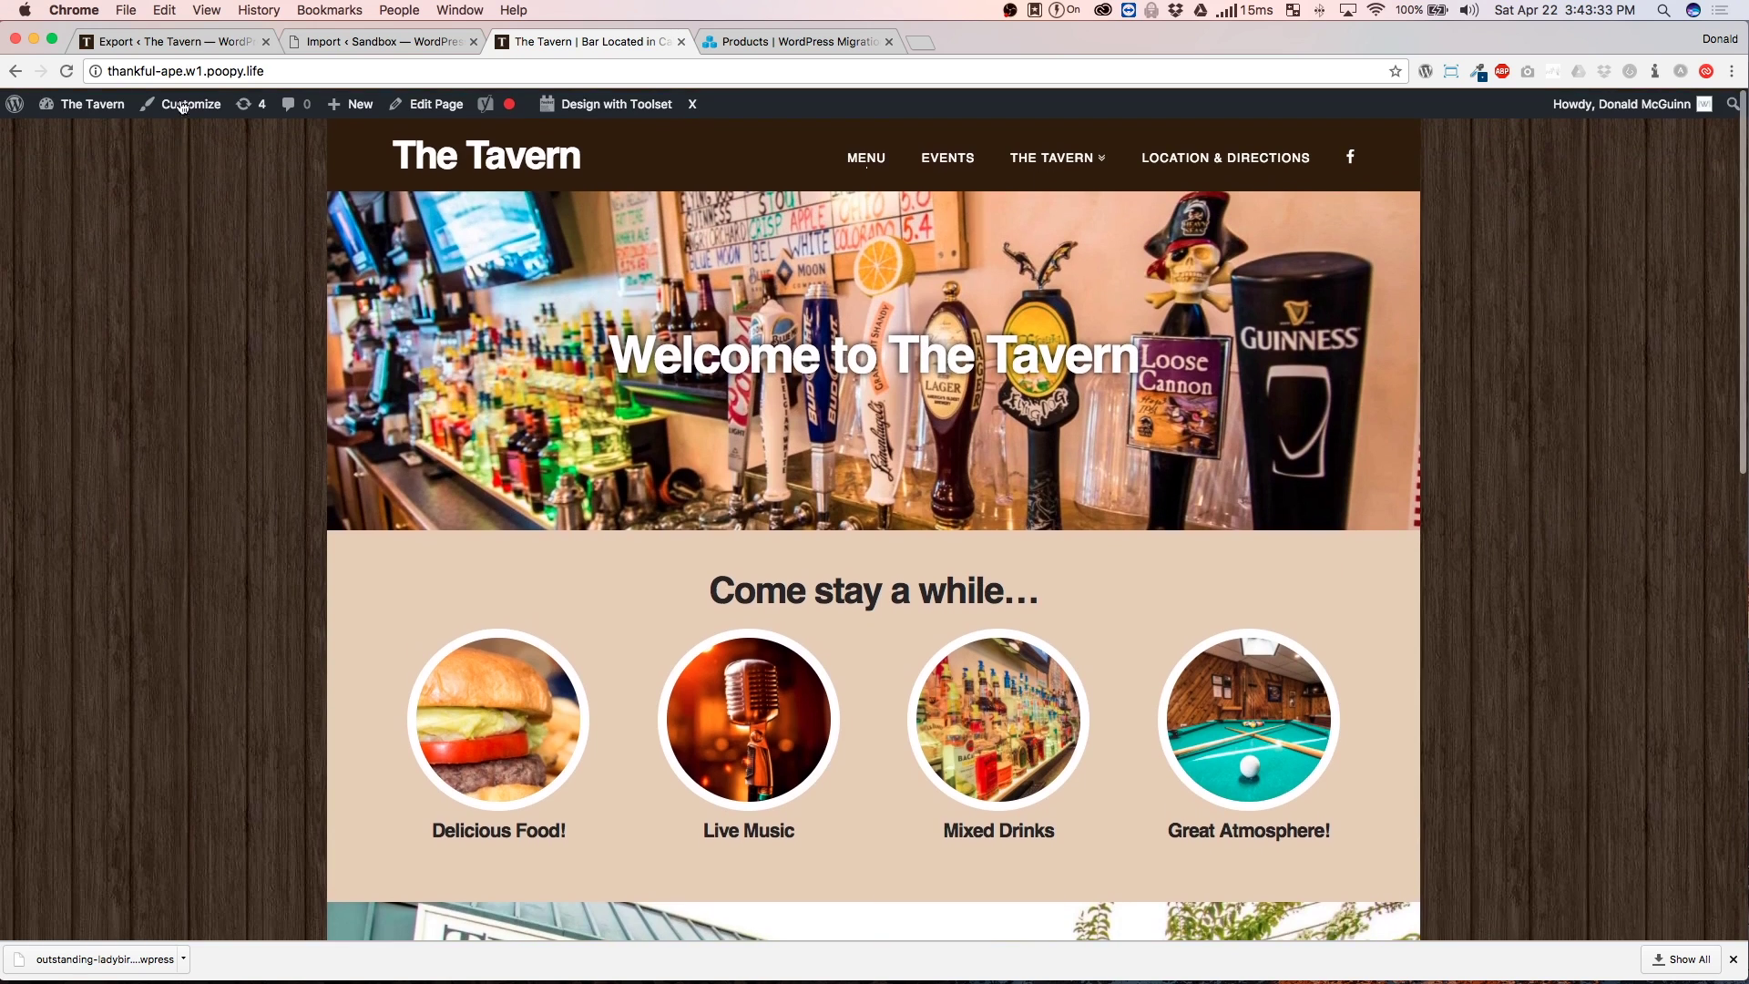
{"action": "left_click", "coordinate": [182, 50]}
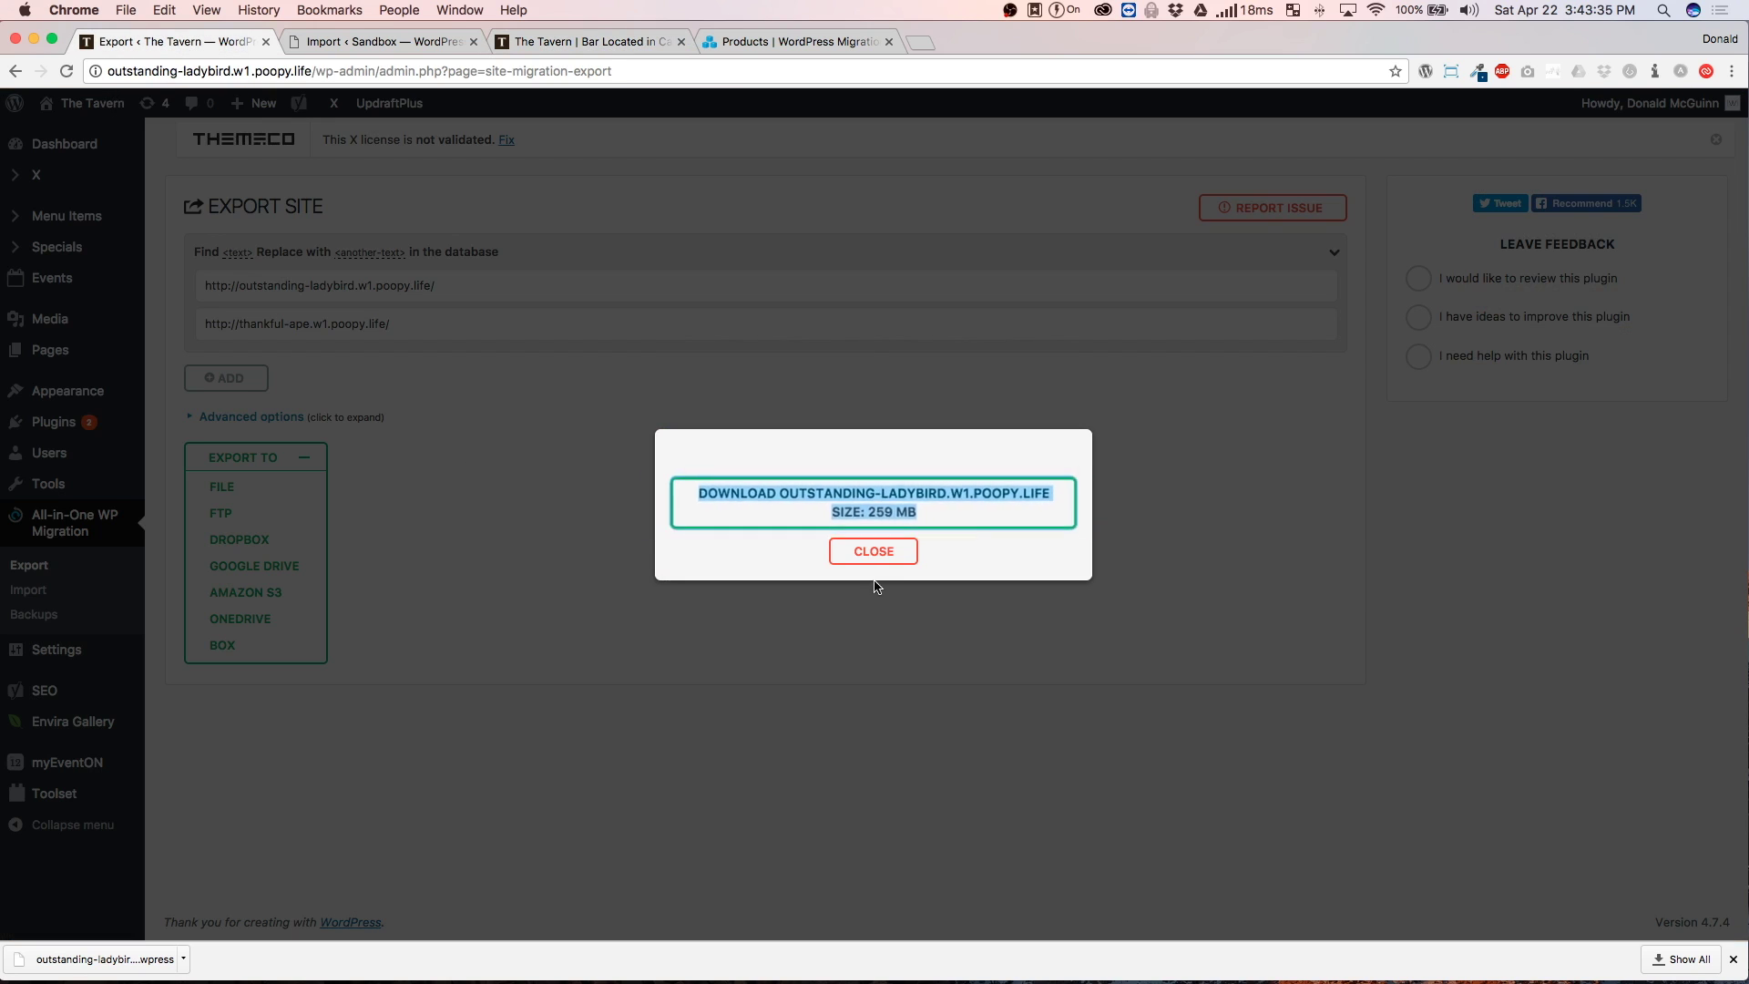
{"action": "left_click", "coordinate": [868, 551]}
{"action": "left_click", "coordinate": [91, 102]}
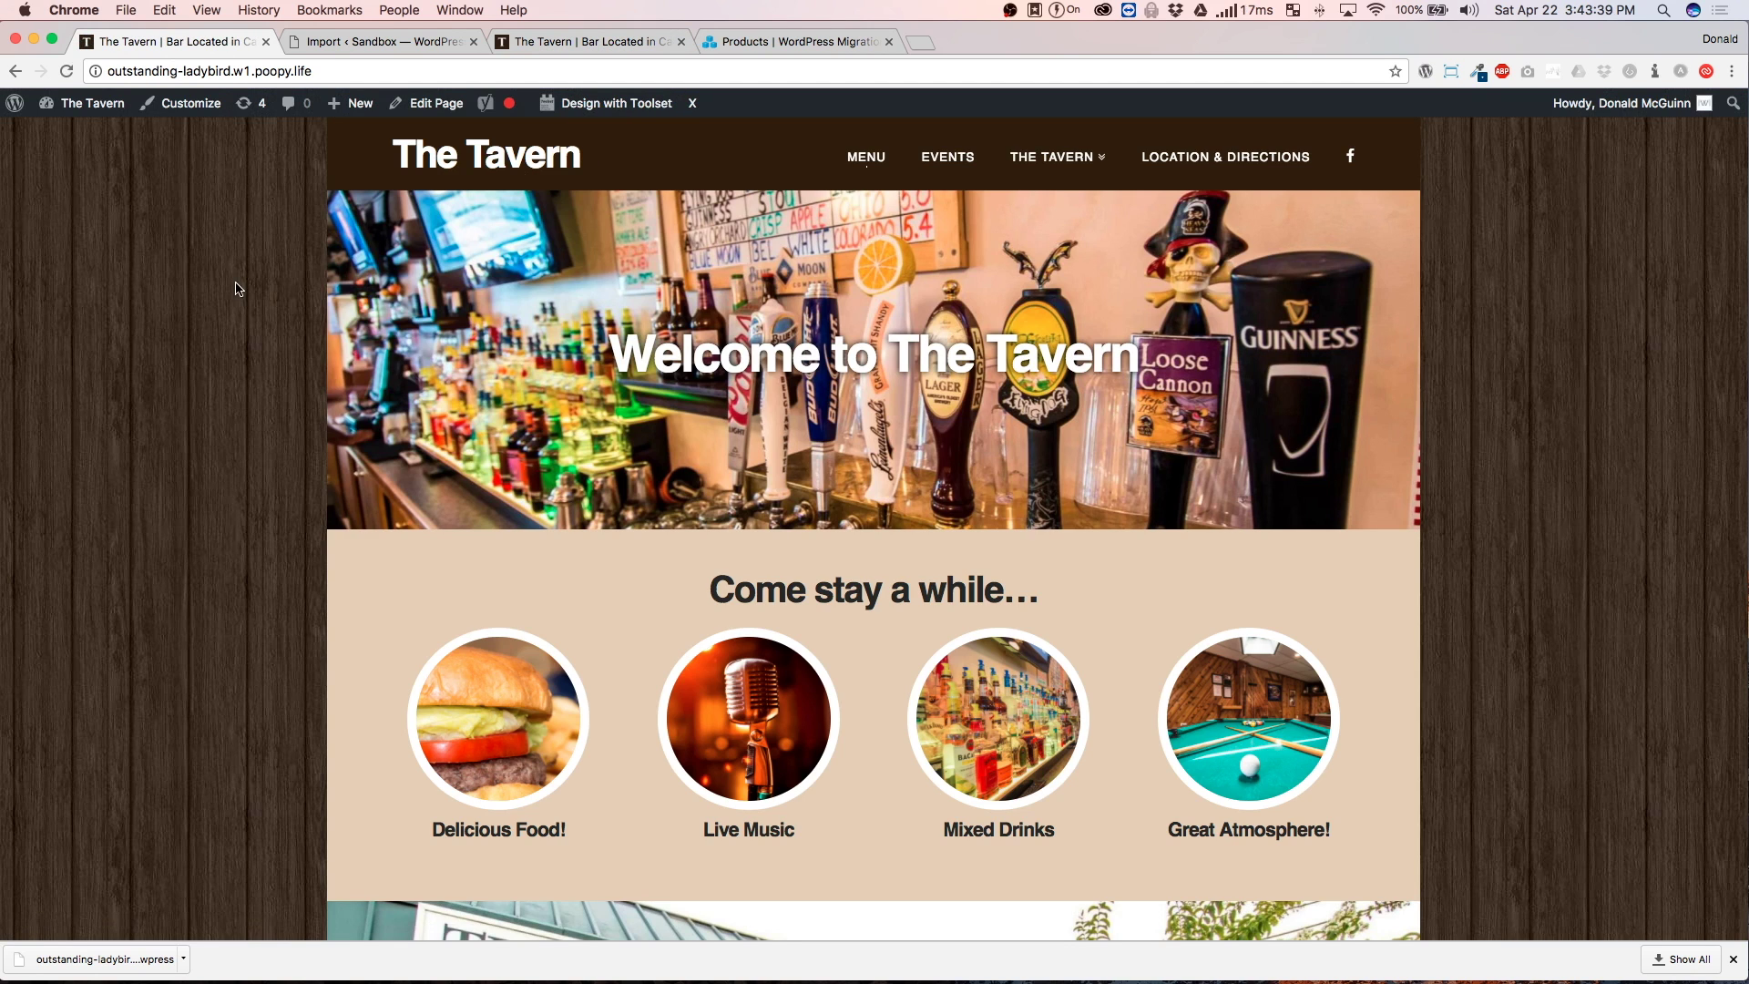
- Compare the migrated and original Tavern homepages tab by tab, then view the ServMask products page
{"action": "left_click", "coordinate": [540, 43]}
{"action": "left_click", "coordinate": [213, 45]}
{"action": "left_click", "coordinate": [540, 43]}
{"action": "left_click", "coordinate": [173, 43]}
{"action": "scroll", "coordinate": [267, 366], "scroll_direction": "down", "scroll_amount": 8}
{"action": "scroll", "coordinate": [269, 364], "scroll_direction": "down", "scroll_amount": 4}
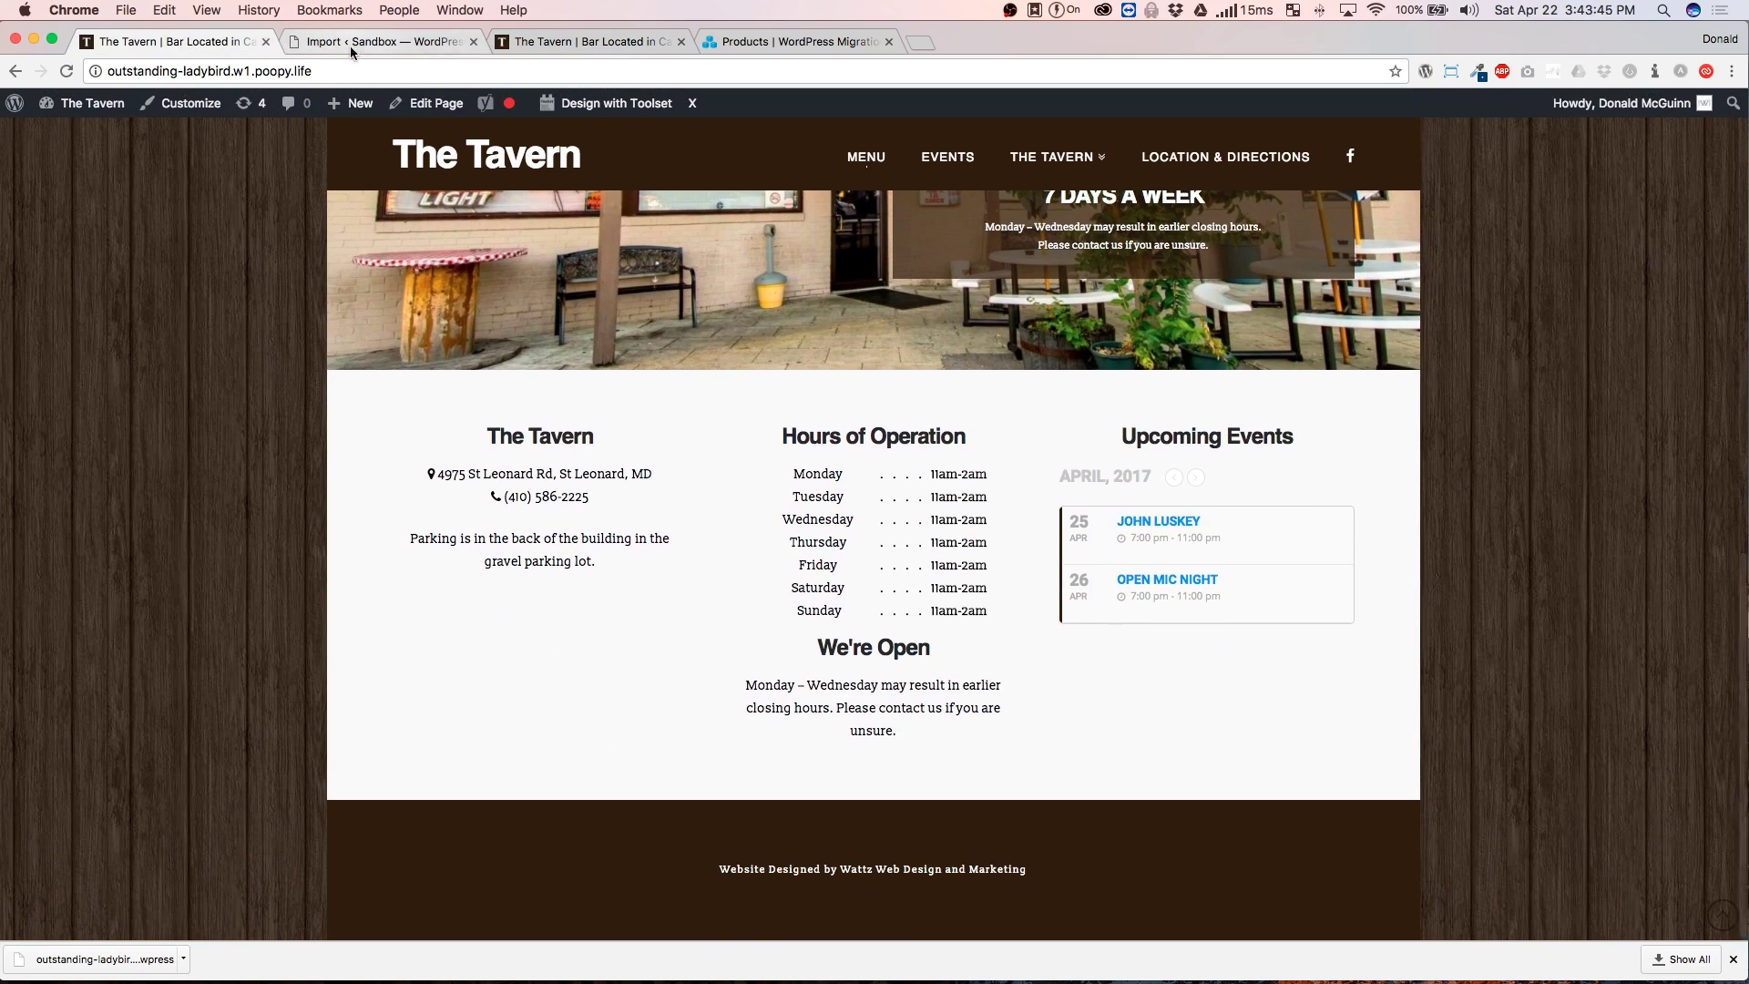
{"action": "left_click", "coordinate": [536, 45]}
{"action": "scroll", "coordinate": [293, 380], "scroll_direction": "down", "scroll_amount": 10}
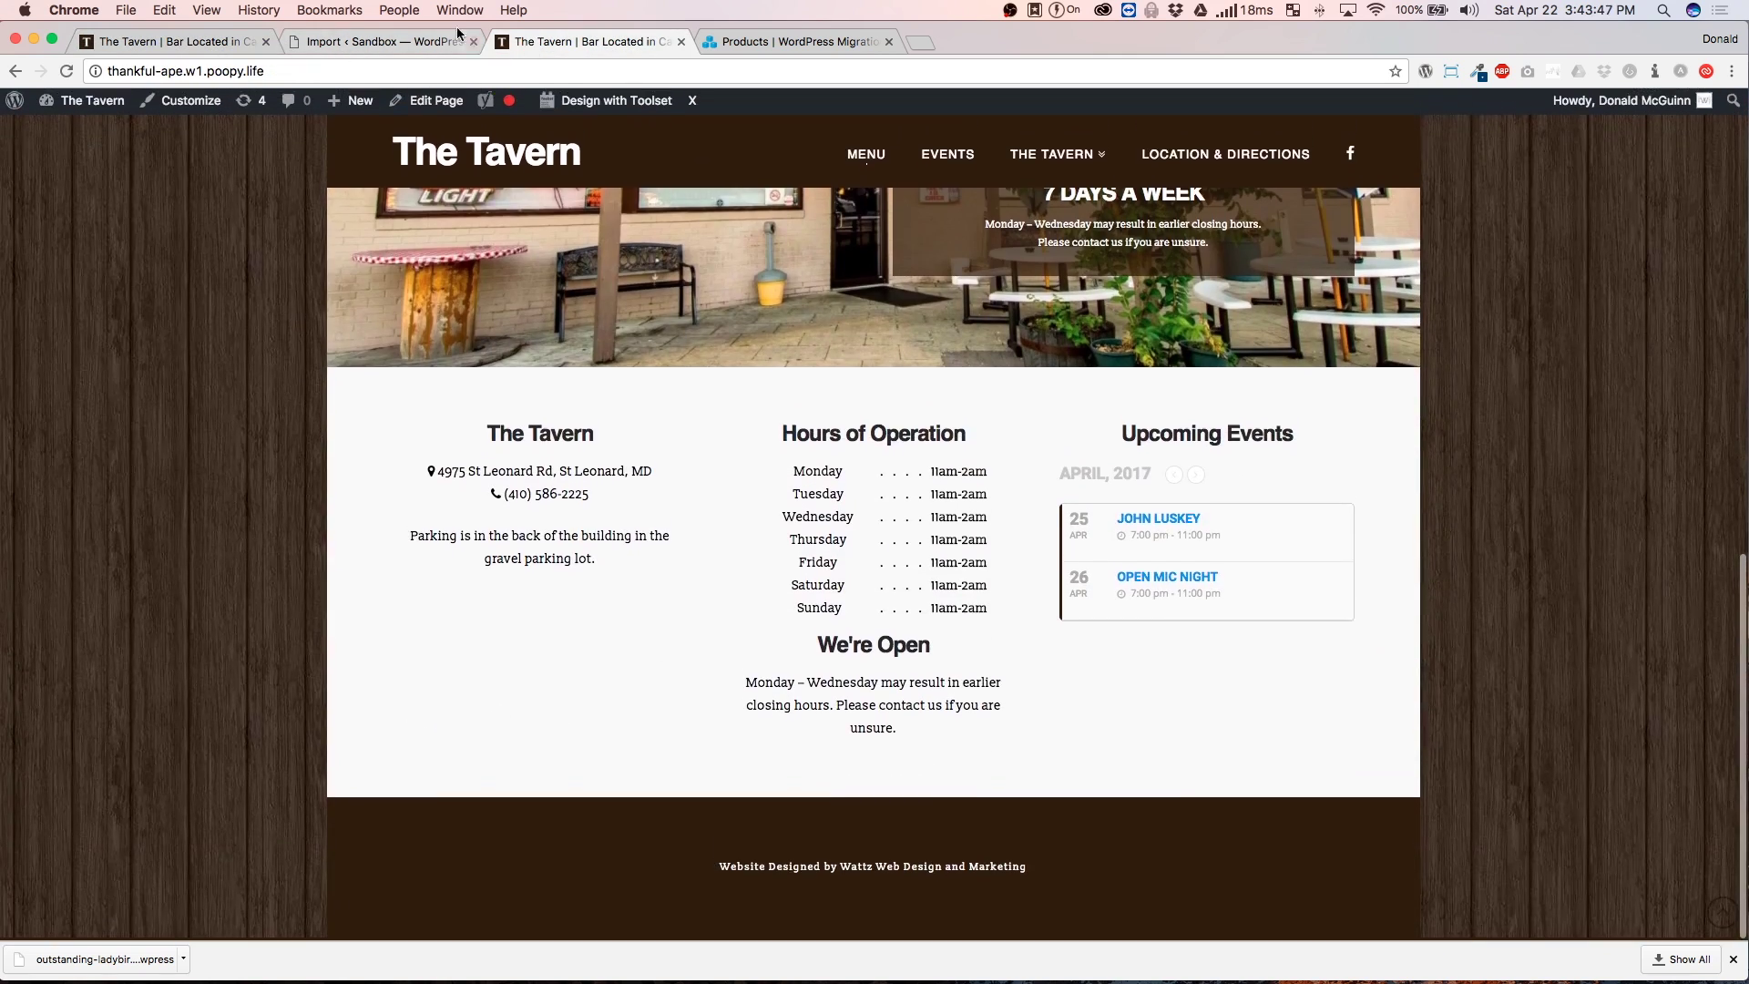
{"action": "left_click", "coordinate": [176, 43]}
{"action": "left_click", "coordinate": [537, 43]}
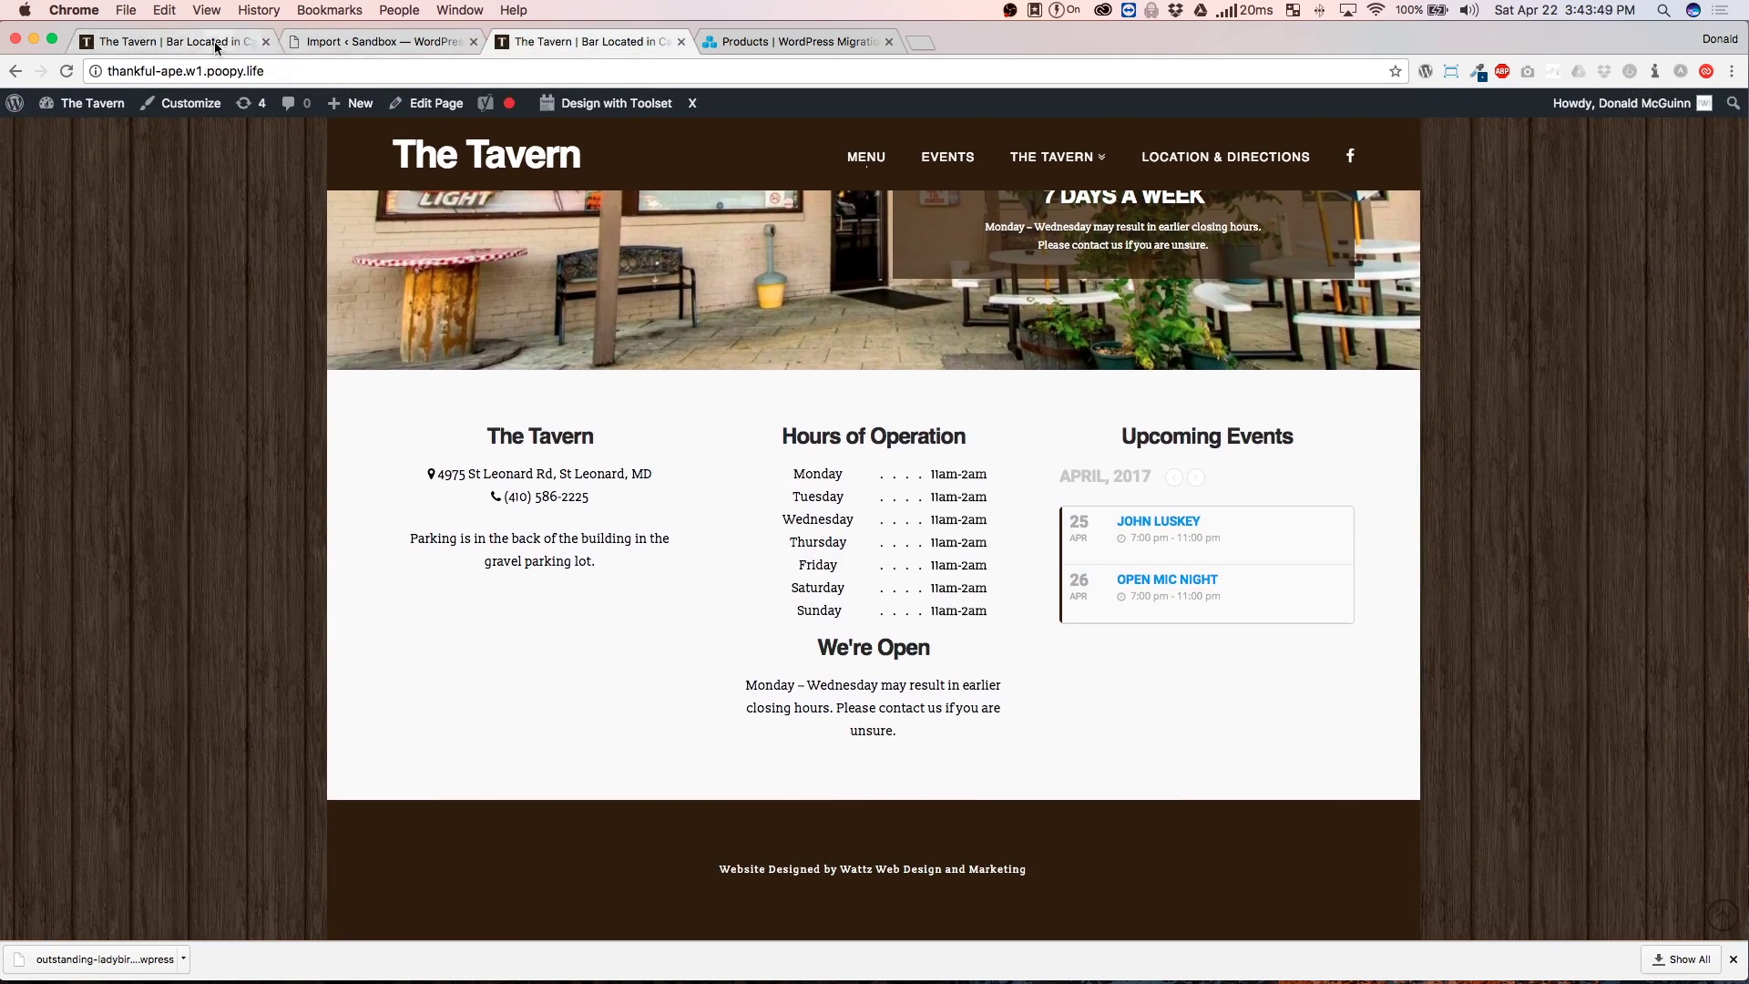
{"action": "left_click", "coordinate": [200, 45]}
{"action": "scroll", "coordinate": [188, 265], "scroll_direction": "up", "scroll_amount": 10}
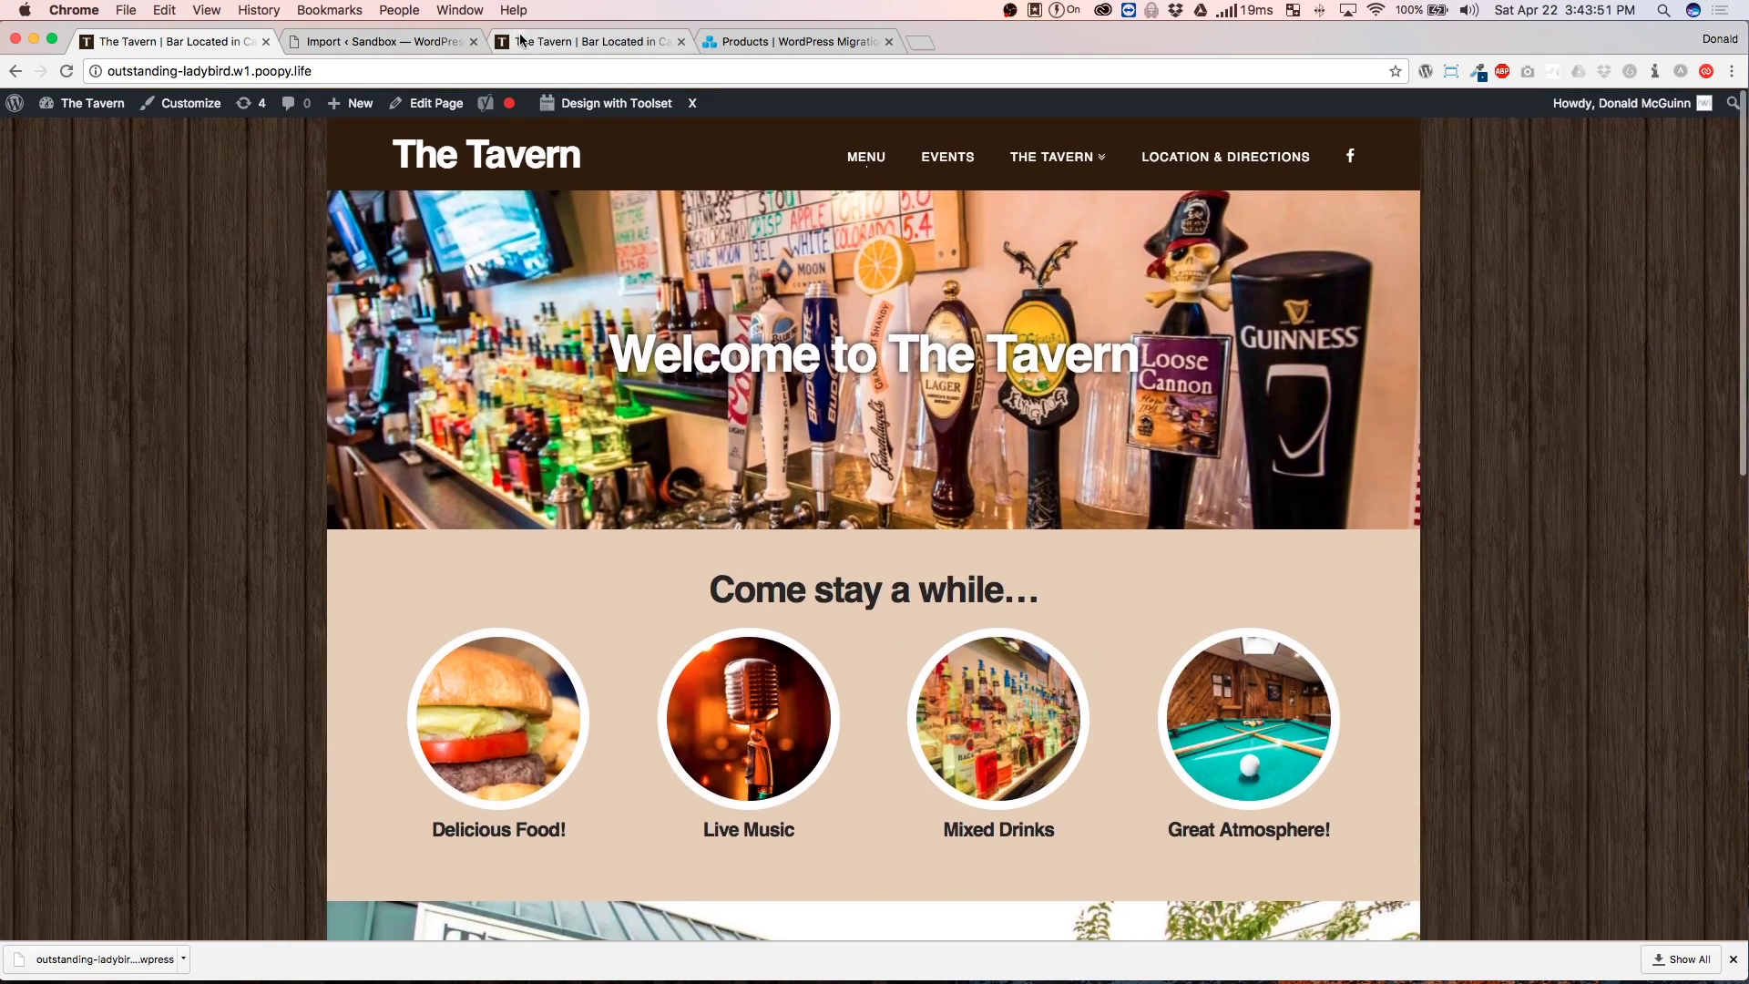
{"action": "left_click", "coordinate": [542, 46]}
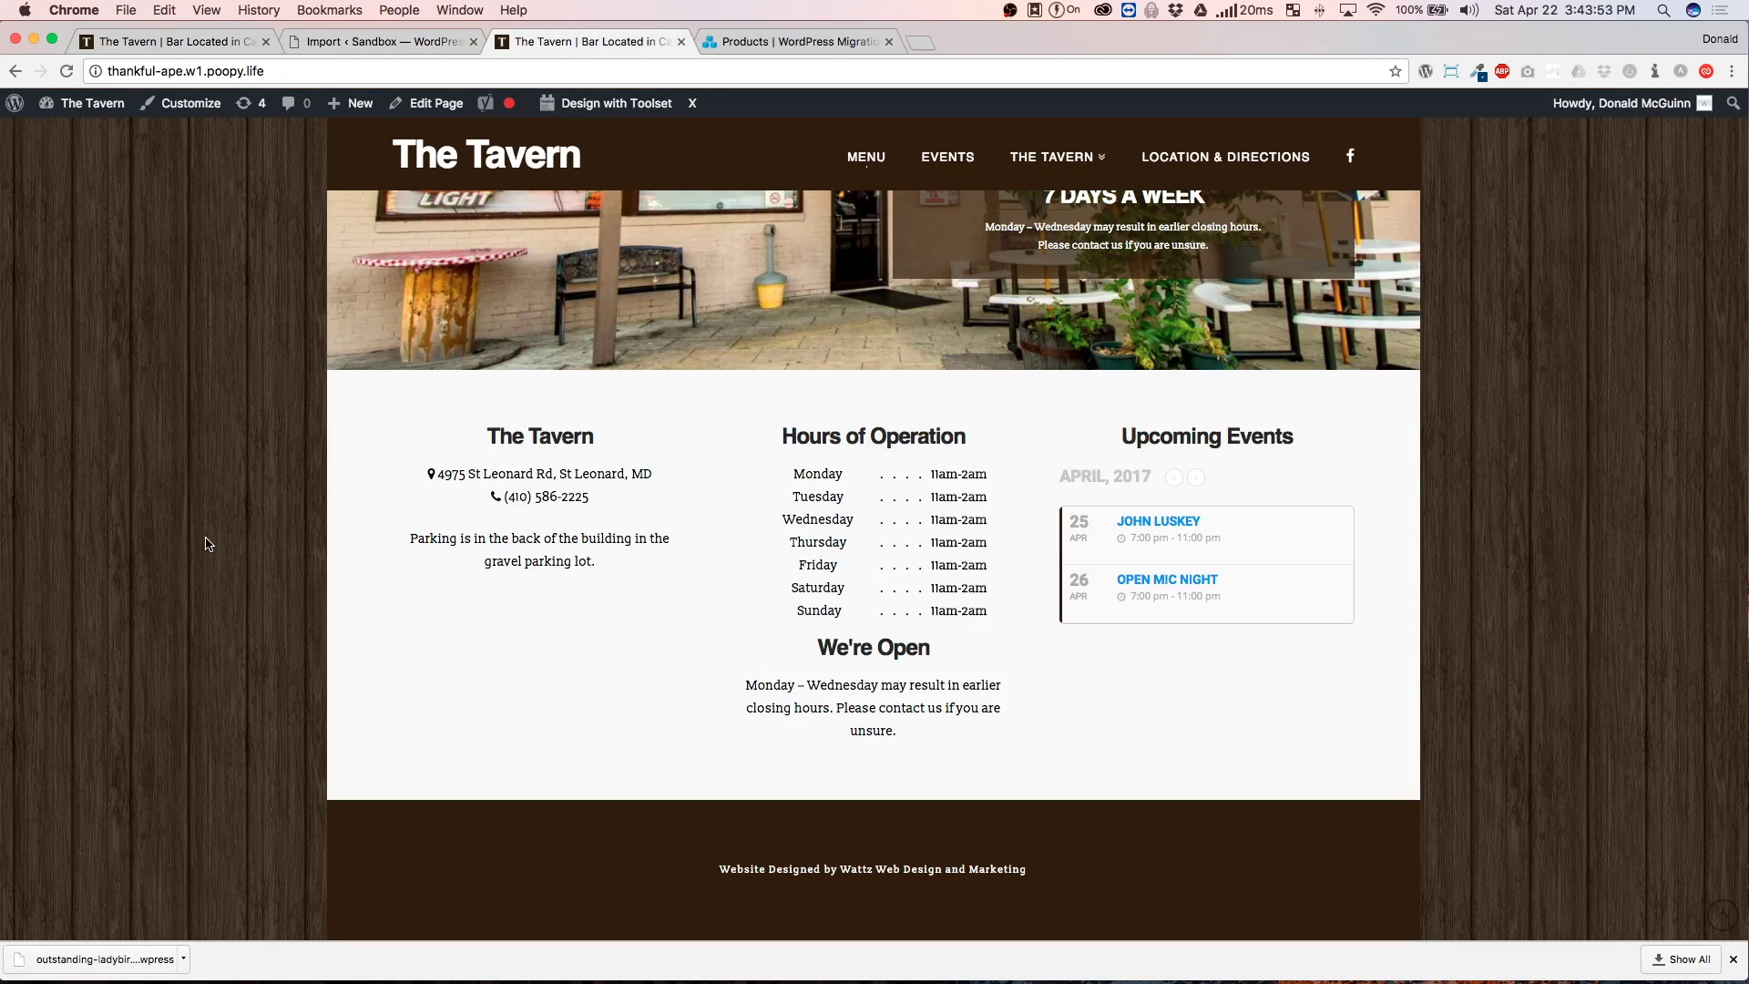
{"action": "scroll", "coordinate": [911, 273], "scroll_direction": "up", "scroll_amount": 15}
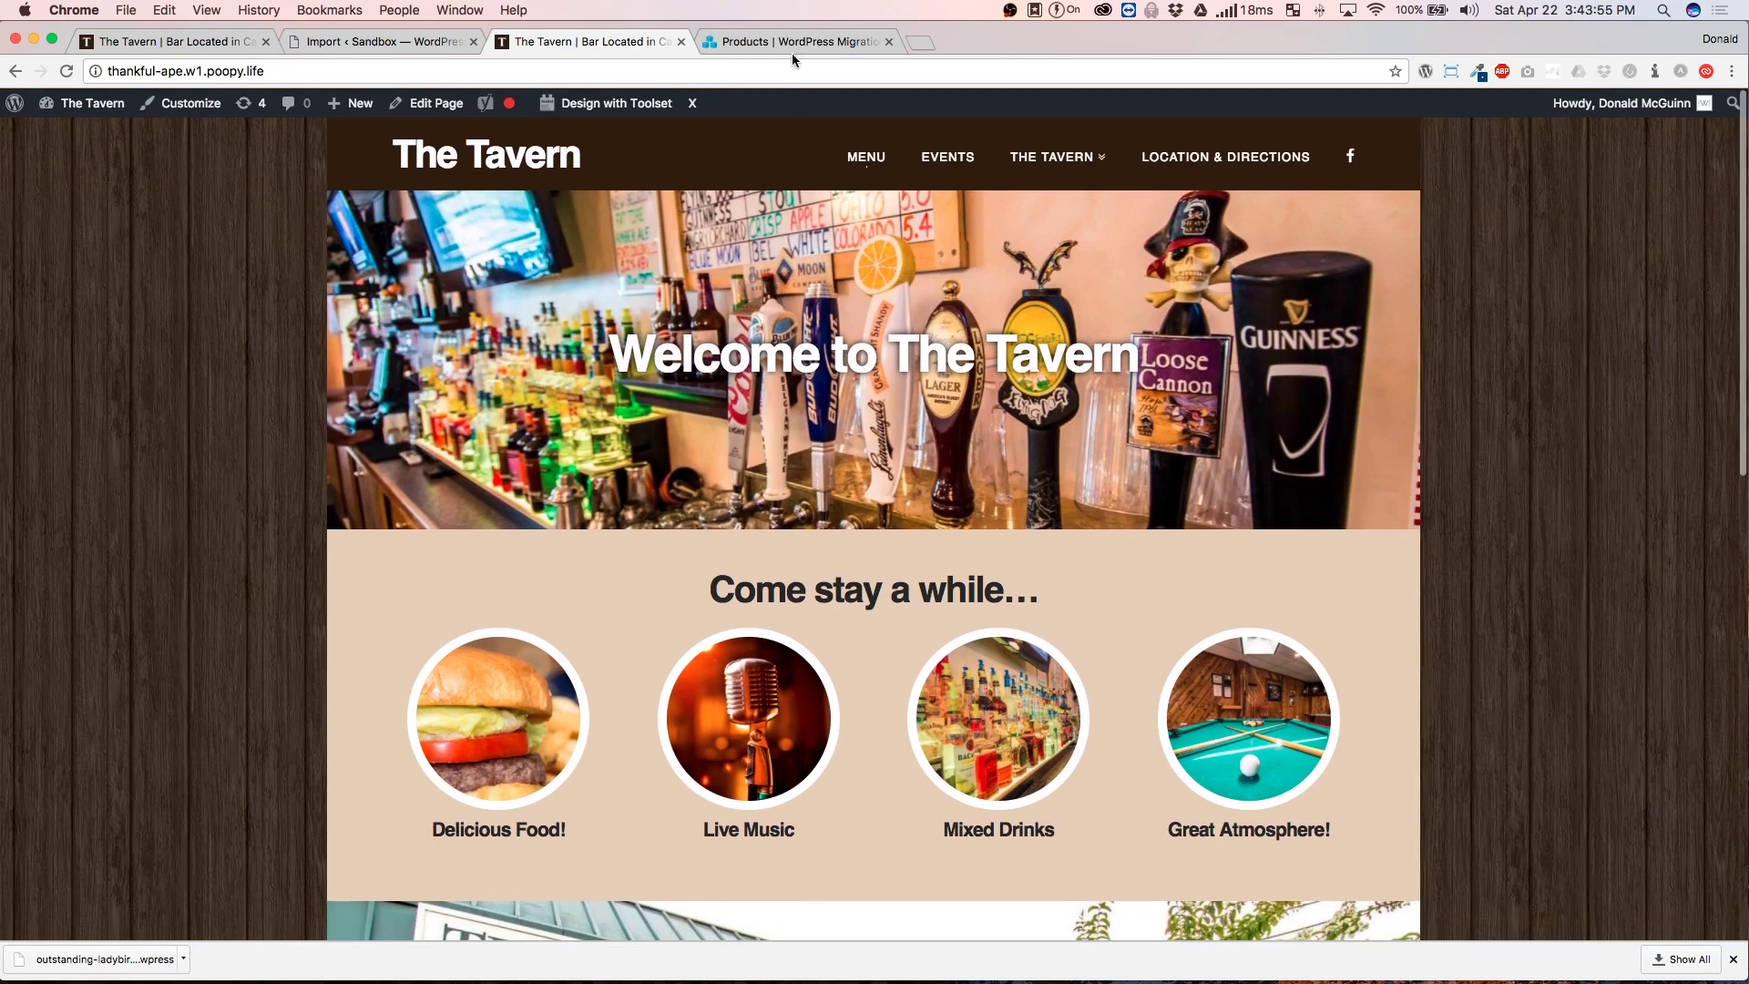
{"action": "left_click", "coordinate": [789, 42]}
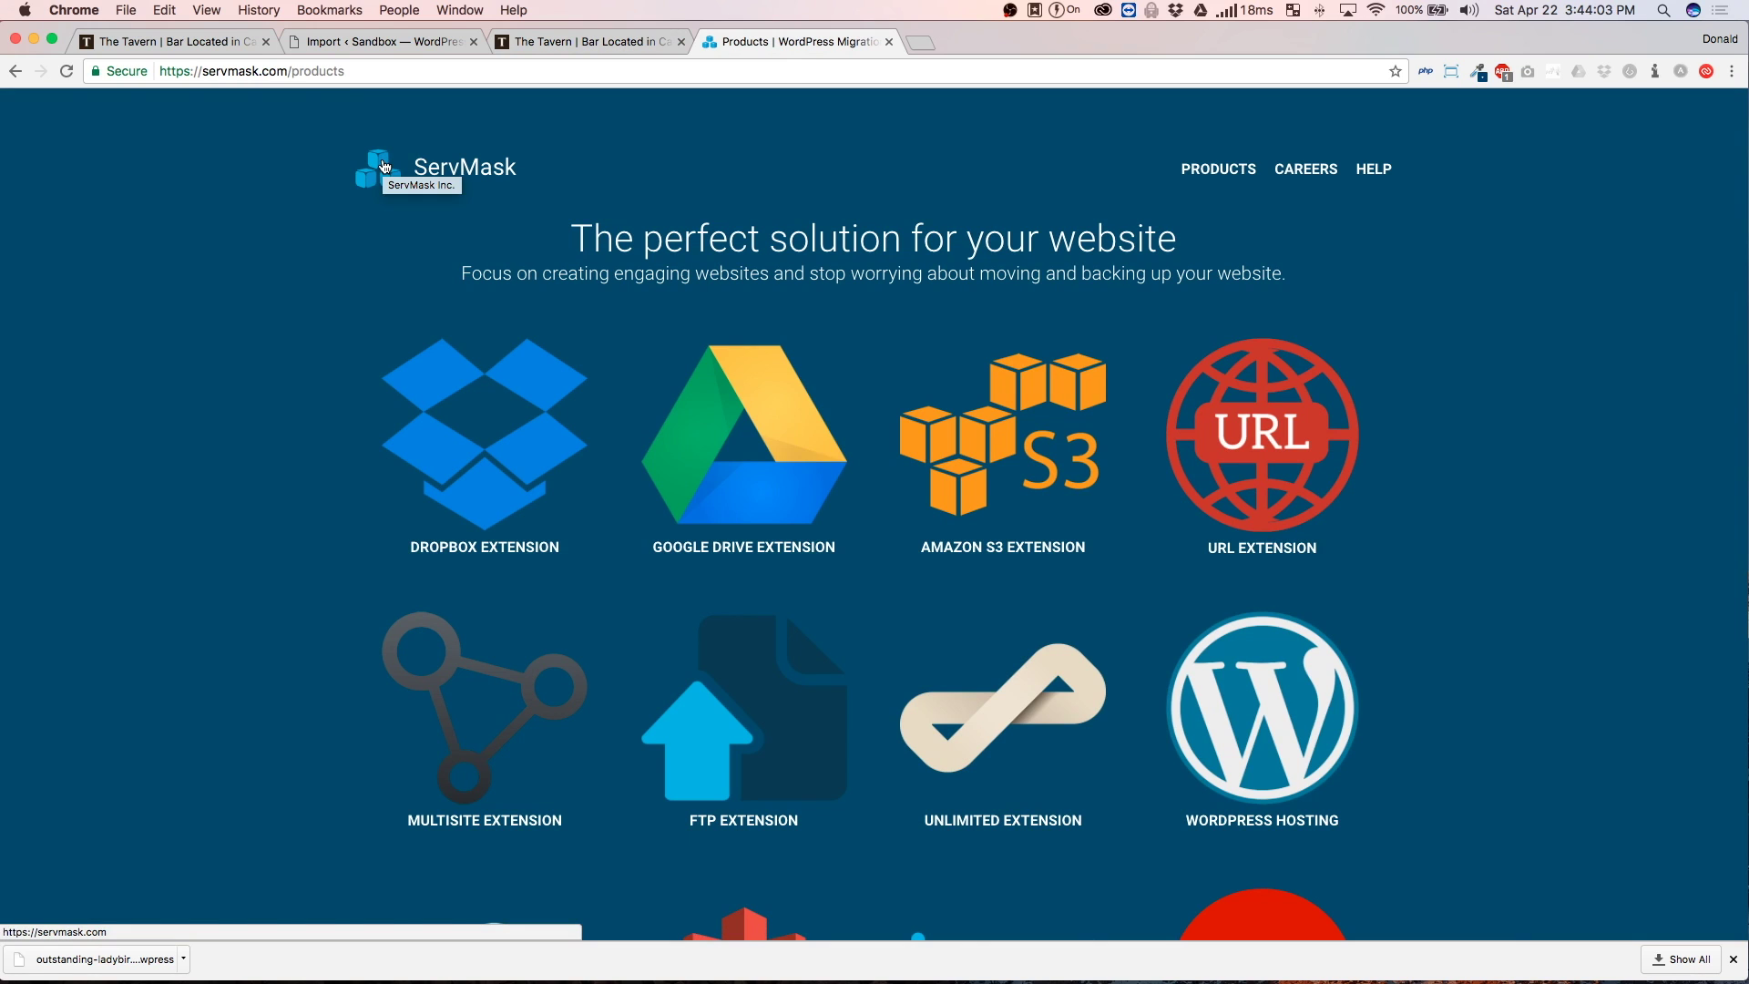
{"action": "mouse_move", "coordinate": [770, 952]}
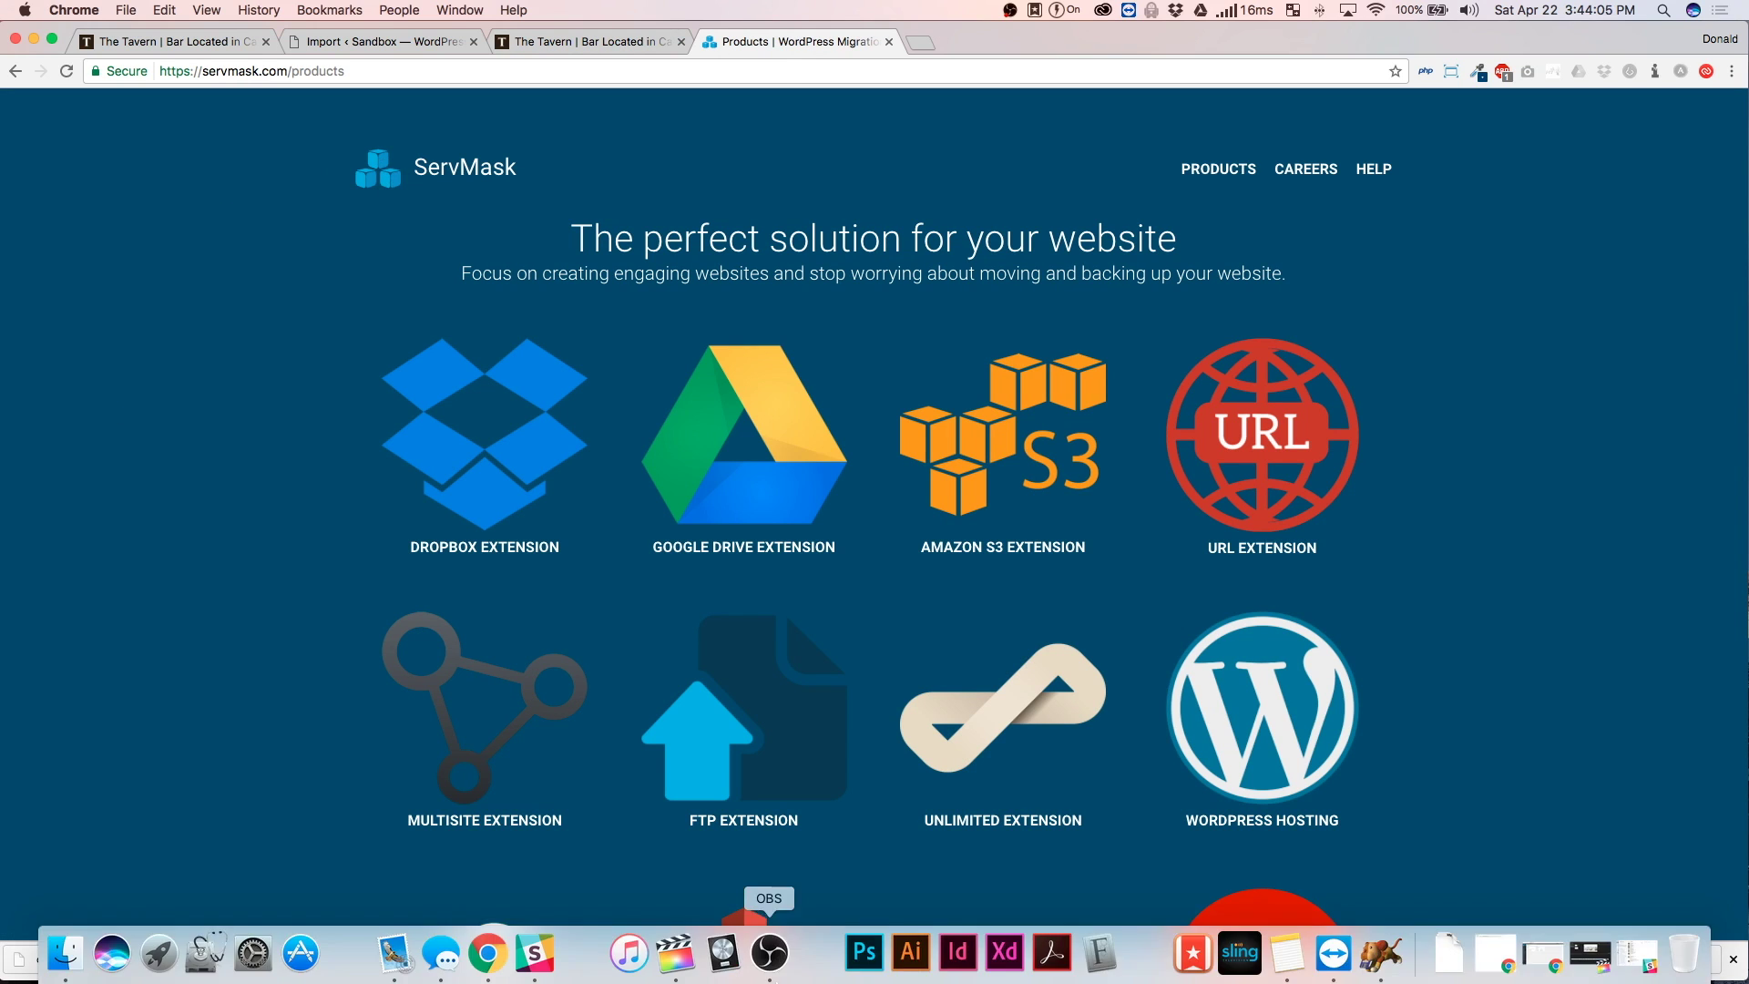
{"action": "left_click", "coordinate": [1382, 627]}
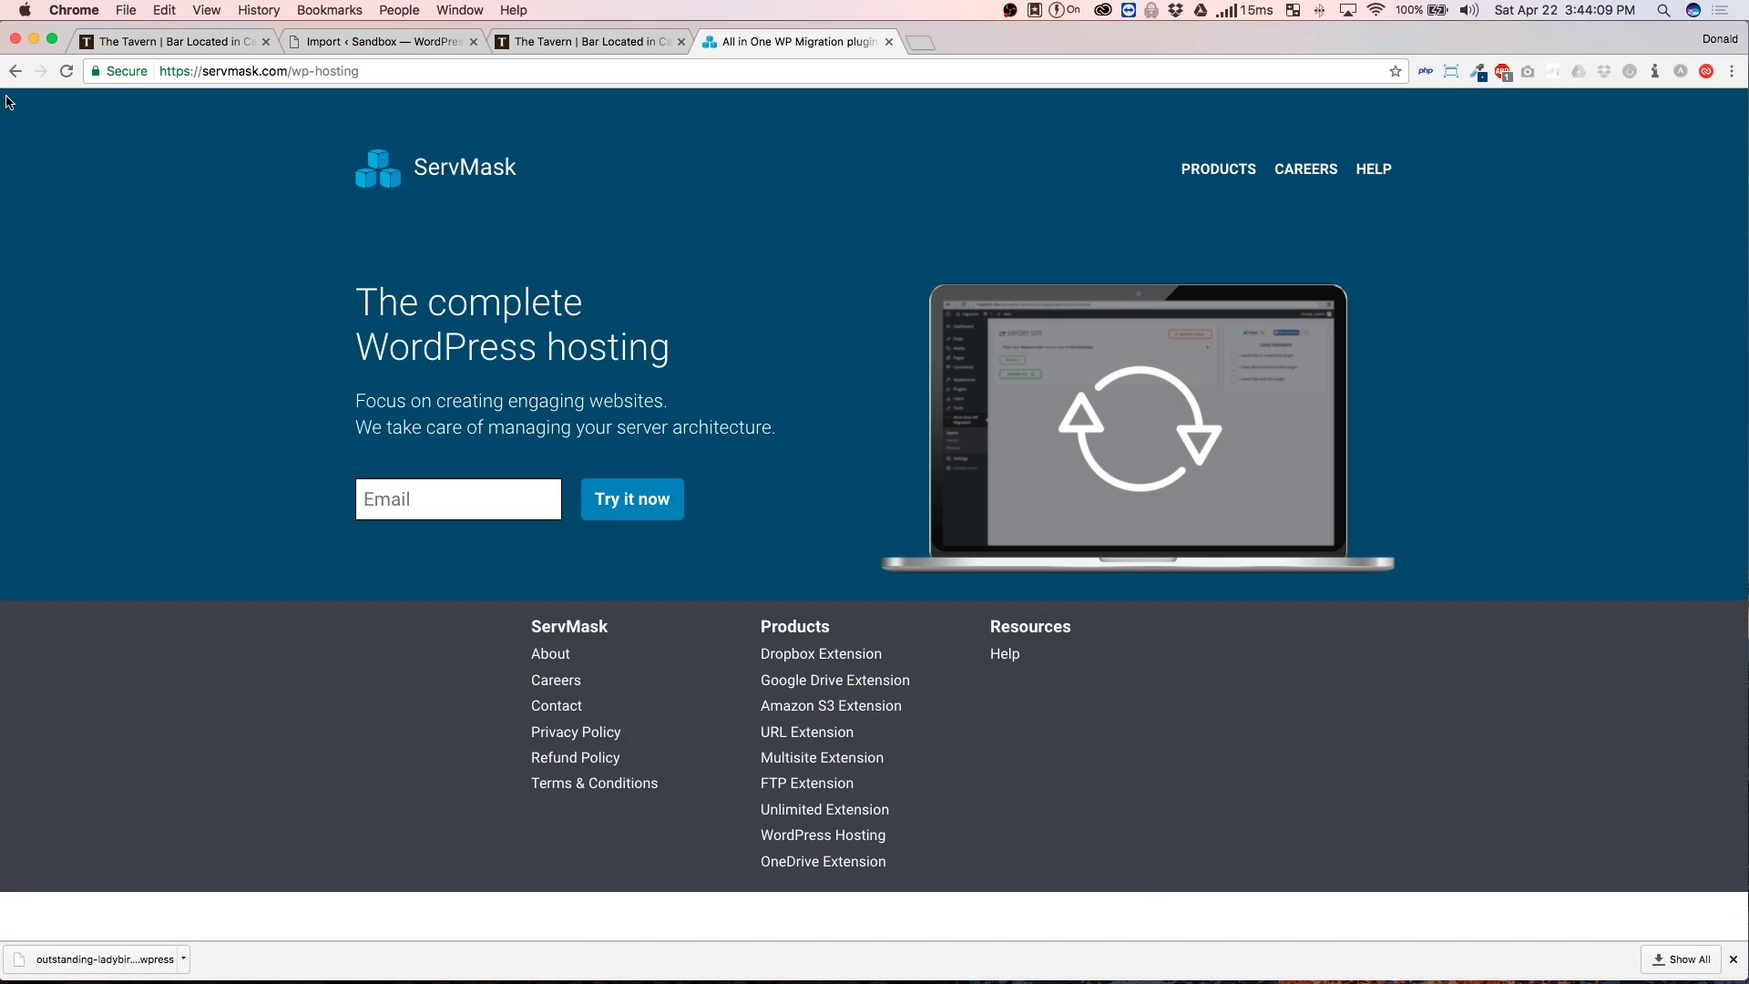
{"action": "left_click", "coordinate": [16, 71]}
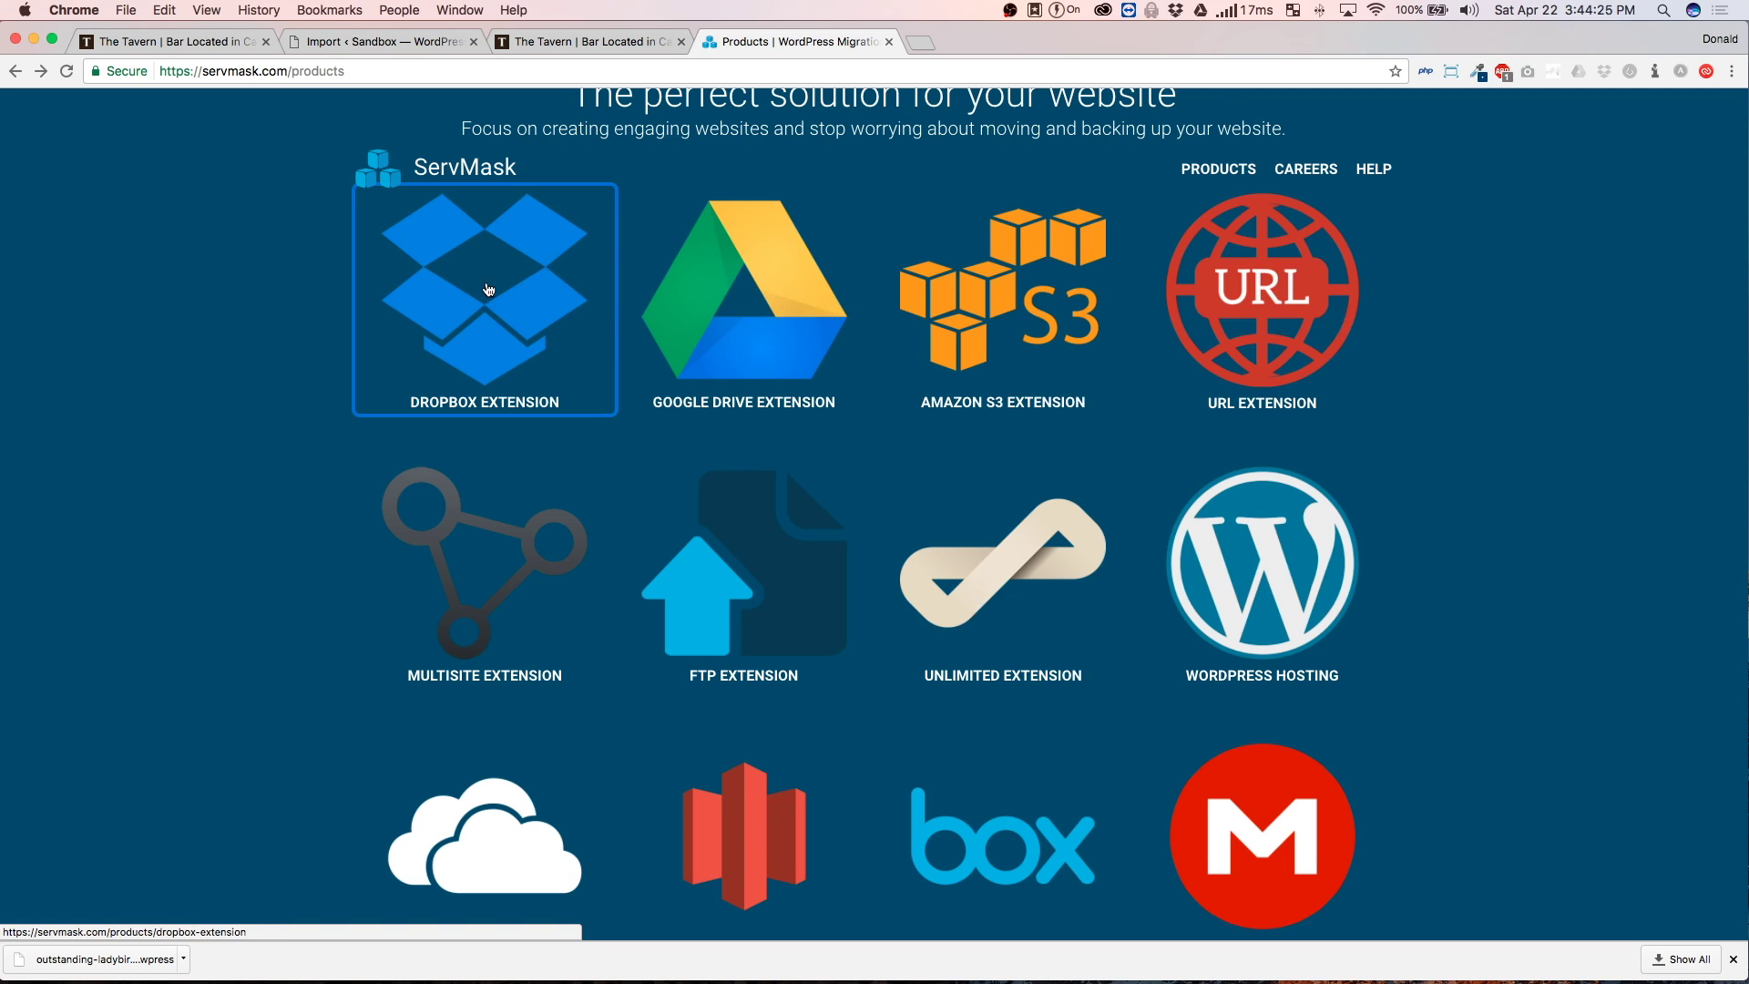
{"action": "scroll", "coordinate": [257, 305], "scroll_direction": "down", "scroll_amount": 3}
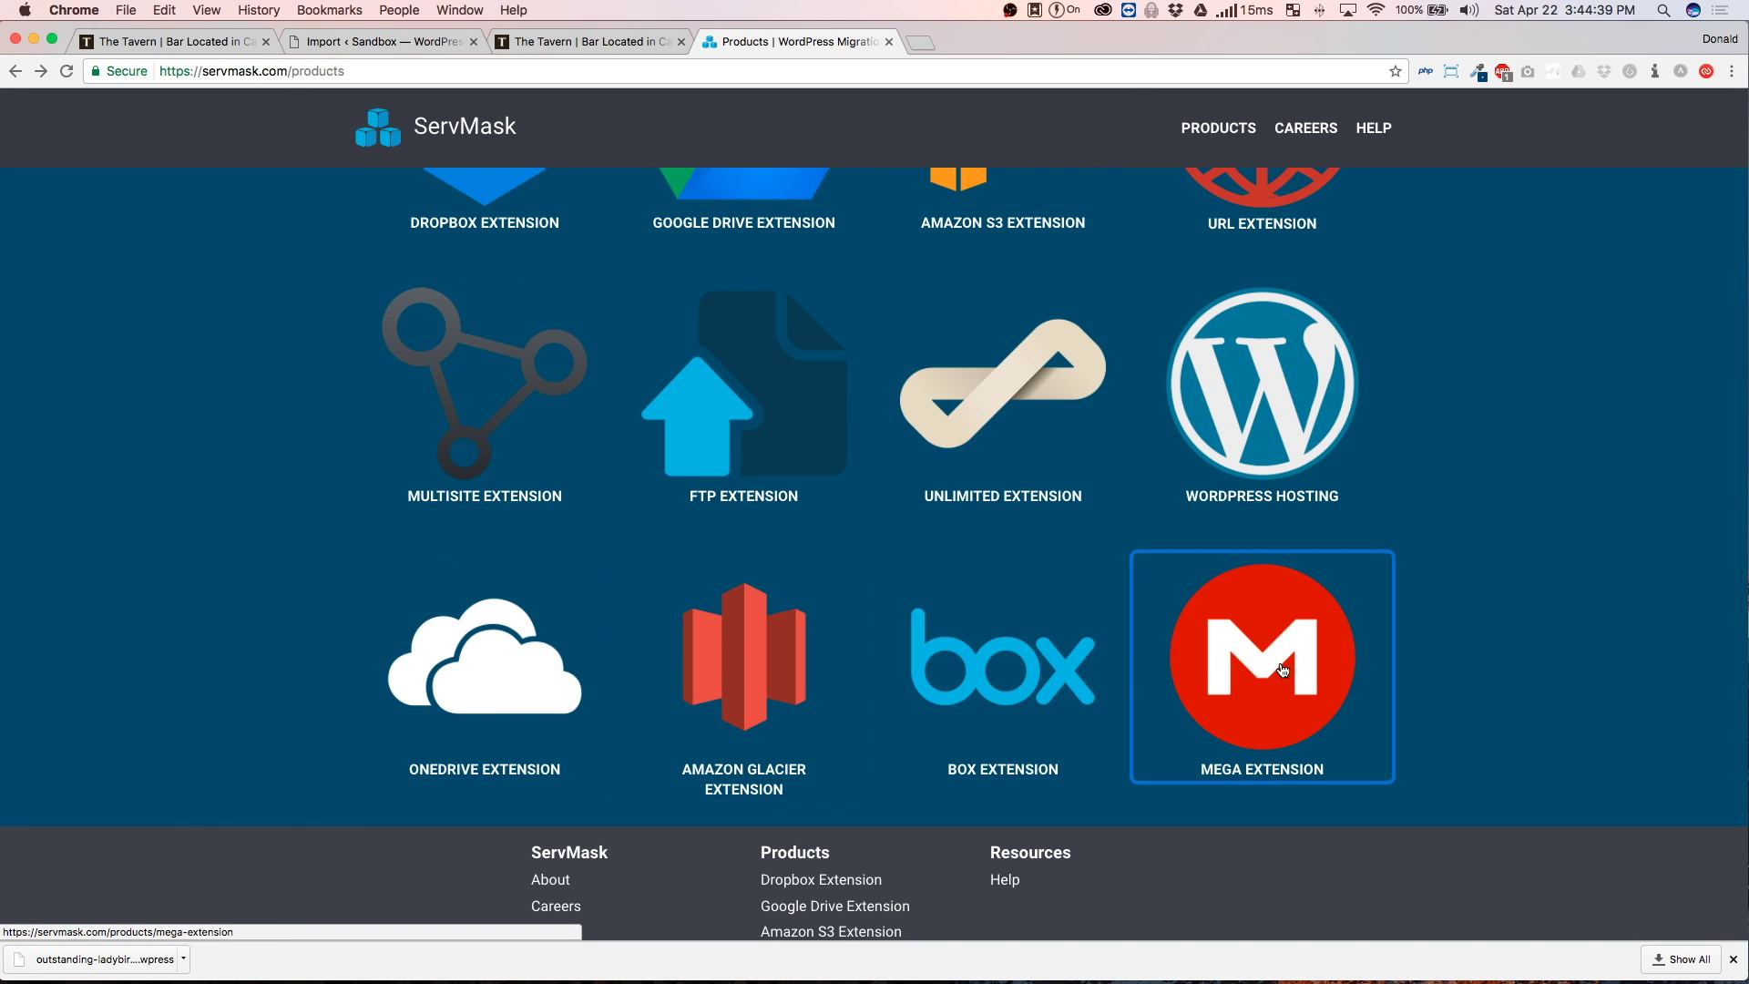
{"action": "scroll", "coordinate": [201, 590], "scroll_direction": "up", "scroll_amount": 3}
{"action": "scroll", "coordinate": [202, 590], "scroll_direction": "up", "scroll_amount": 2}
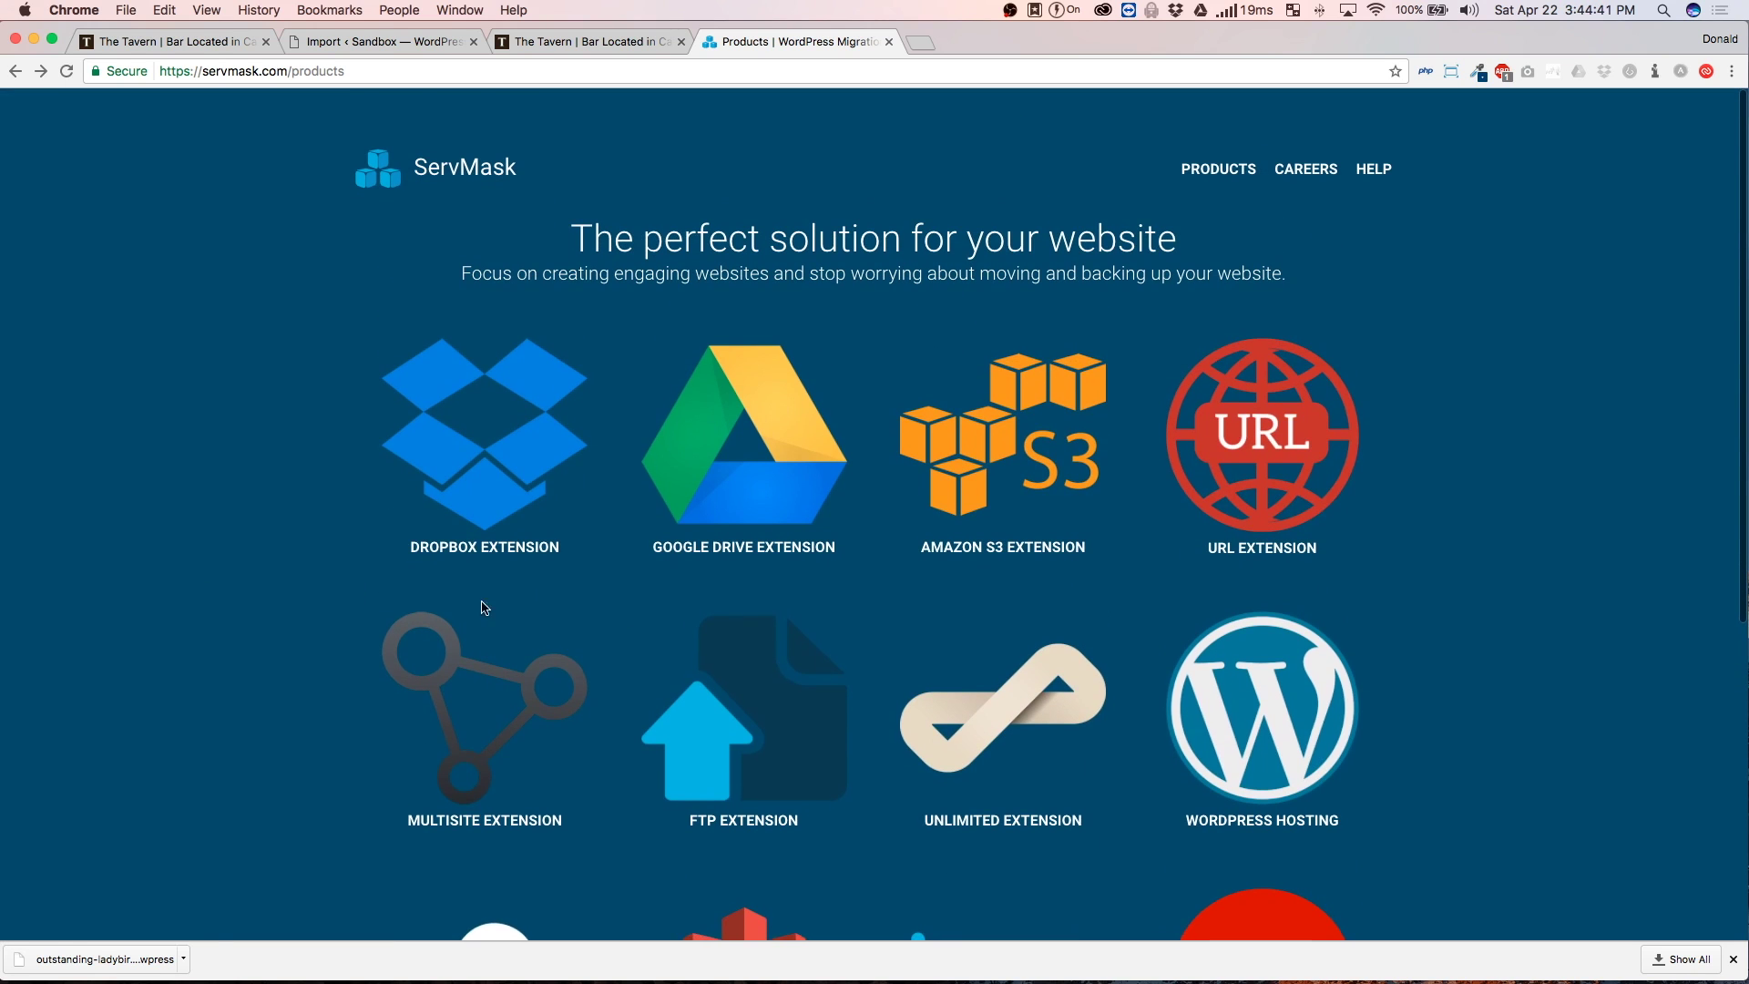